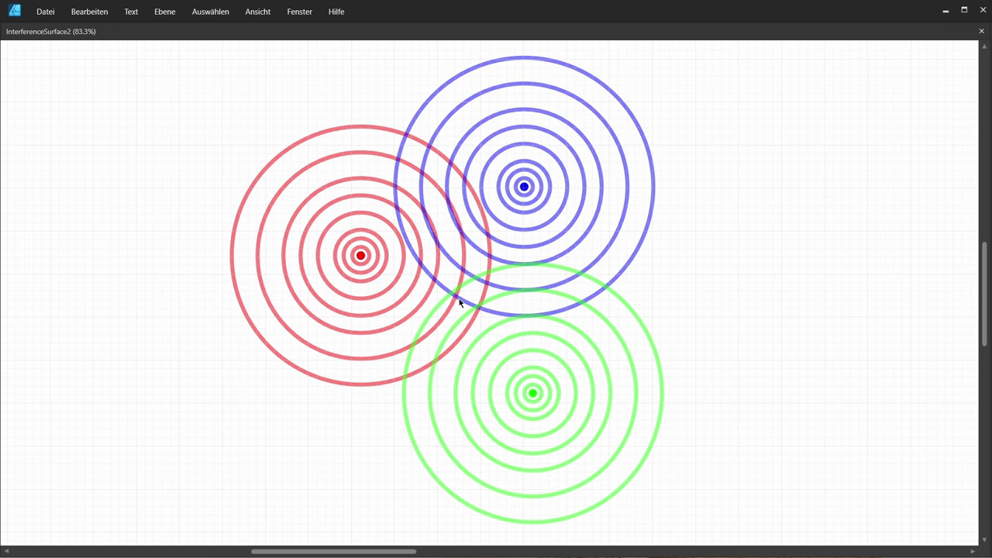
Look over the circular wave and distance diagrams, ending at the sin(dA)+sin(dB)+sin(dC) sketch, and switch to Houdini.
scroll(620, 341, right, 10)
mouse_move(788, 377)
middle_down()
mouse_move(644, 398)
mouse_move(545, 395)
middle_up()
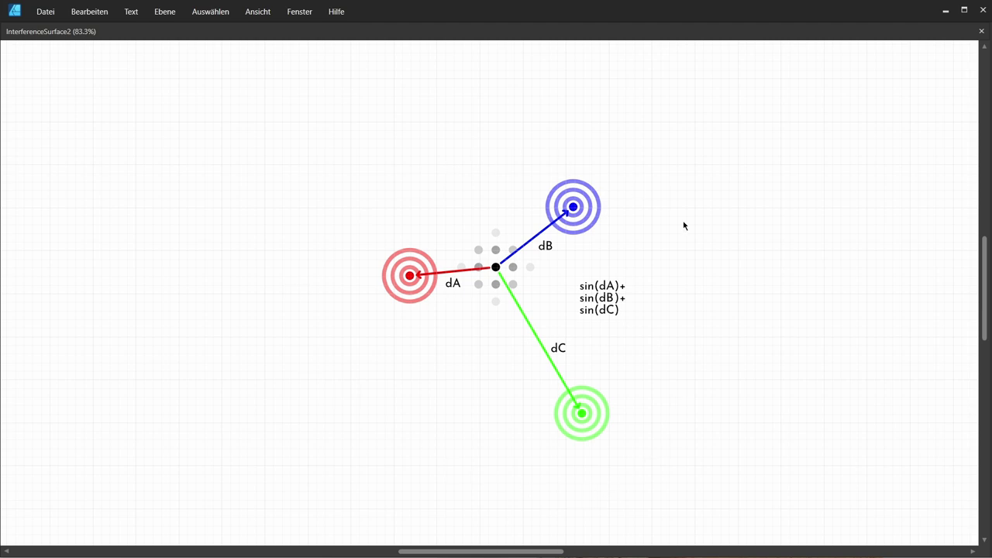
scroll(69, 270, right, 10)
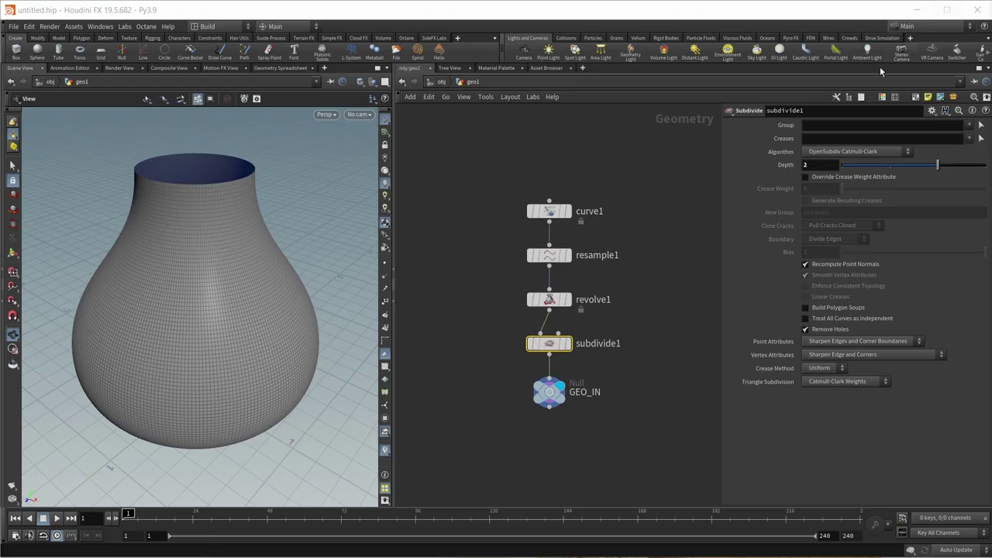
click(945, 11)
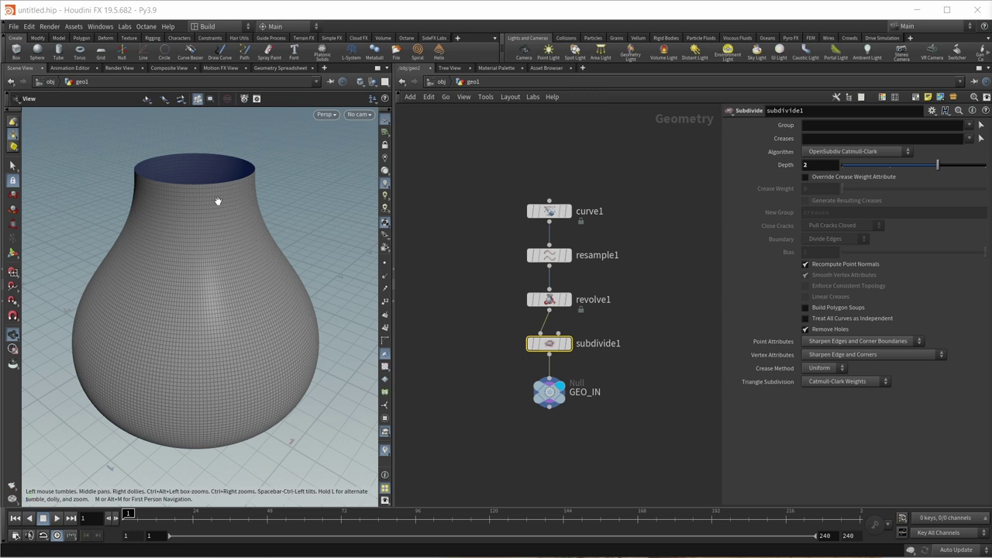
Add a Normal node after GEO_IN, display it and set it to add normals to Points.
middle_drag(627, 356, 607, 306)
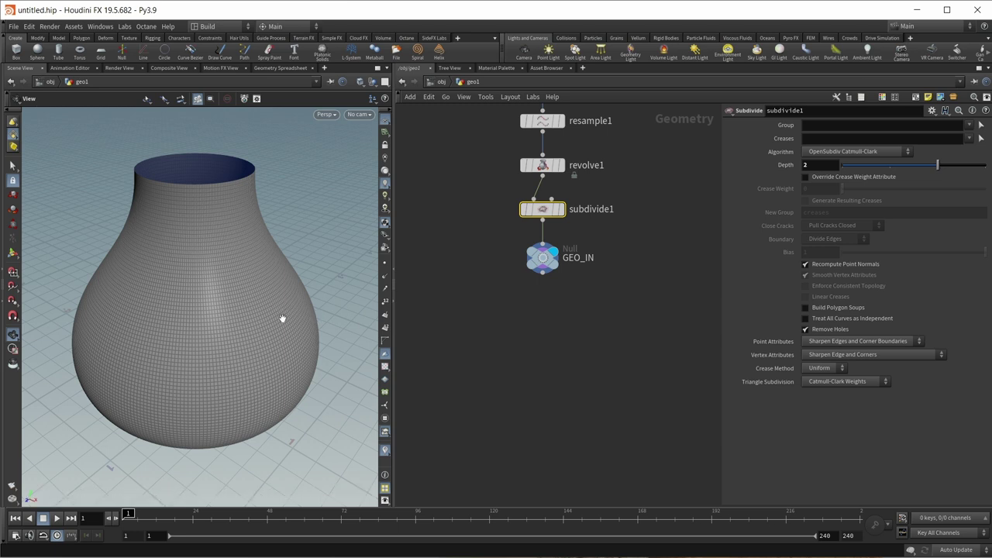
key(Tab)
text(normal)
key(Return)
click(545, 345)
drag(542, 273, 542, 332)
click(559, 344)
click(822, 190)
click(815, 194)
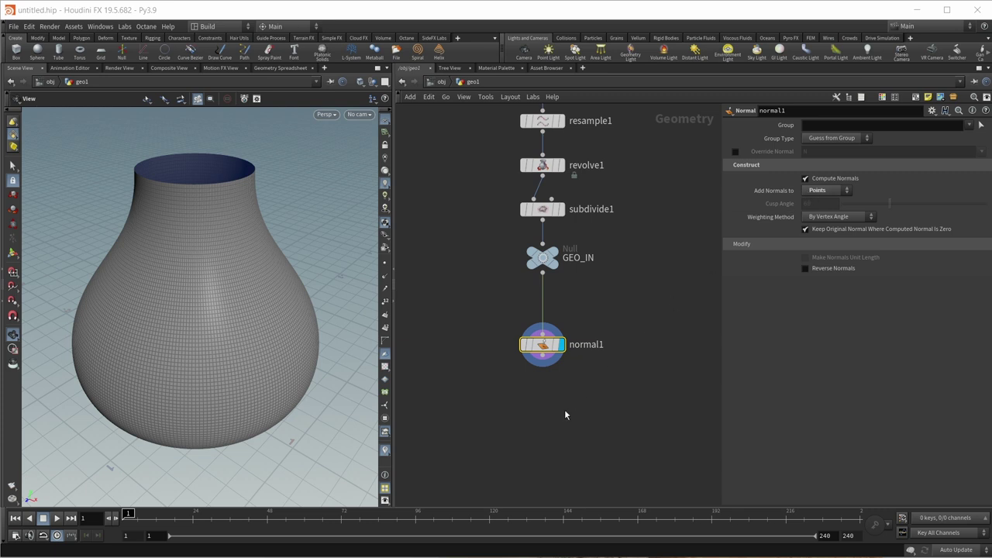
Add a Heat Geodesic node below normal1, wire it to normal1's output and display it.
middle_drag(564, 415, 546, 363)
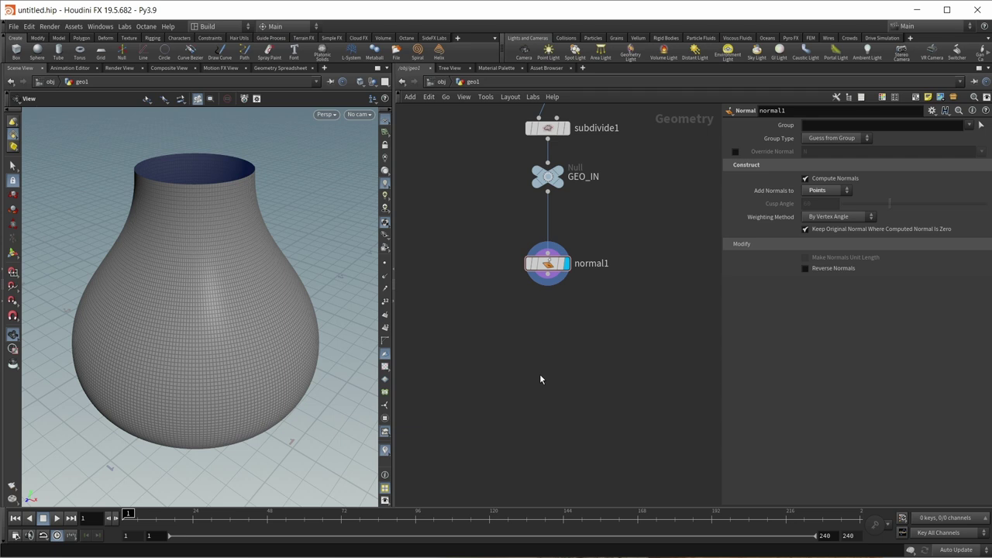
key(Tab)
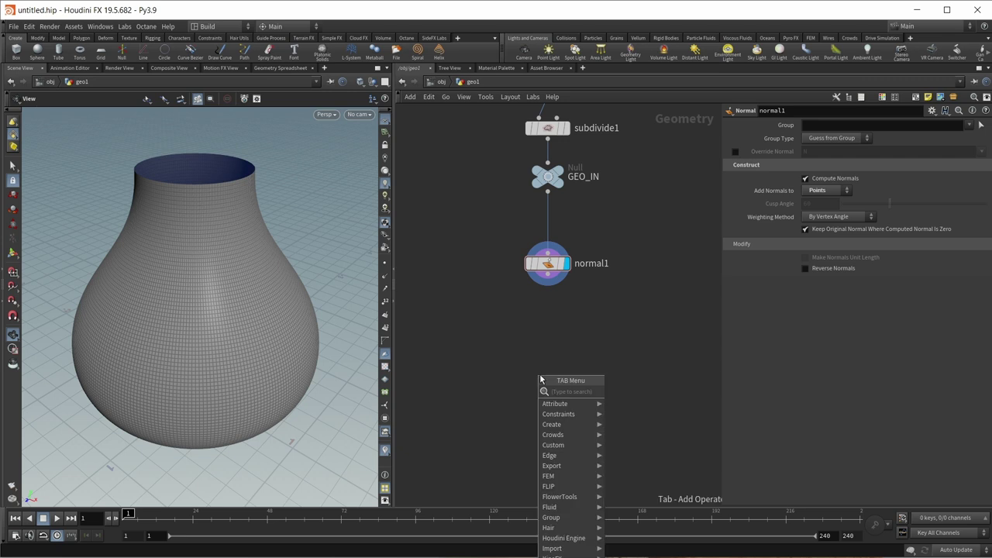
text(heatge)
key(Return)
click(540, 375)
drag(548, 284, 547, 358)
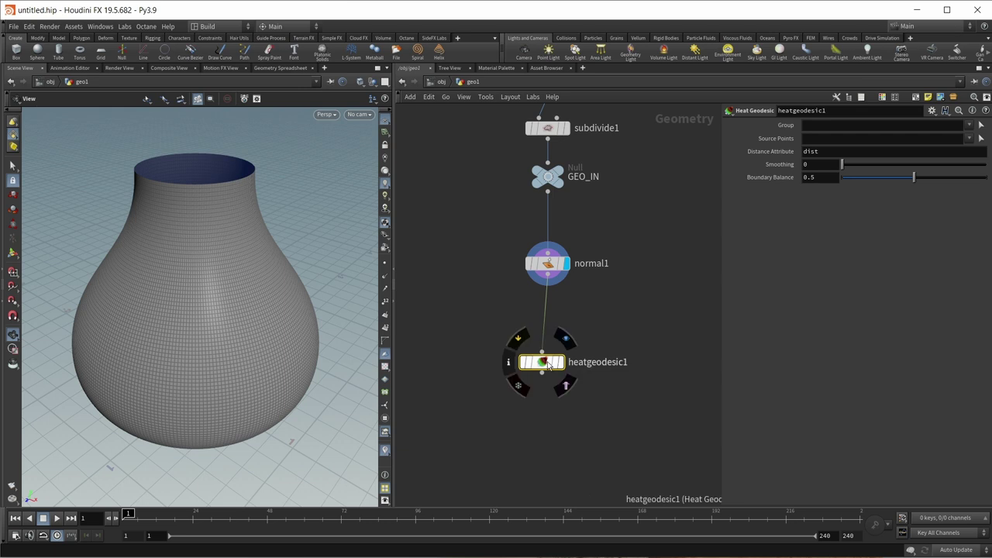
click(567, 362)
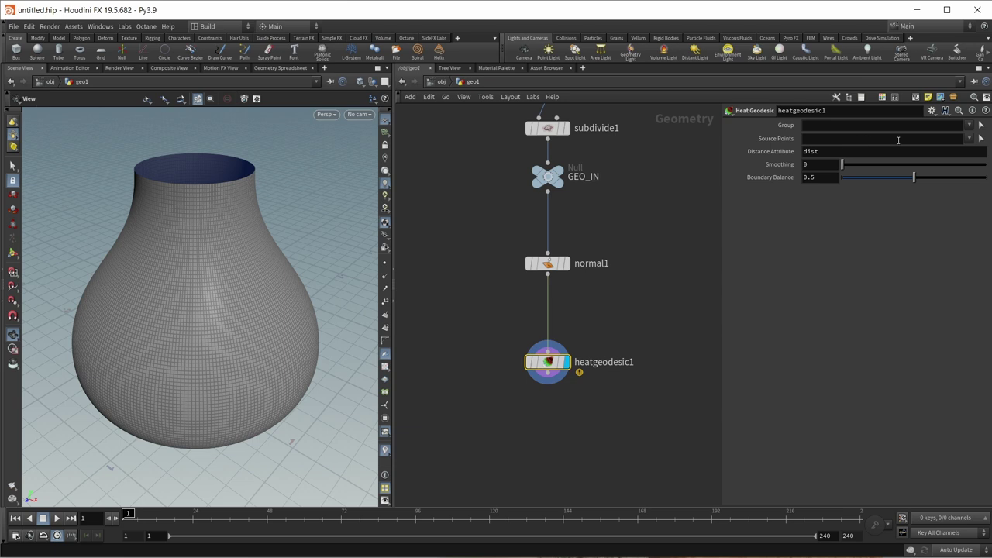
Pick point 16604 on the vase's belly as the Heat Geodesic node's source point.
click(981, 138)
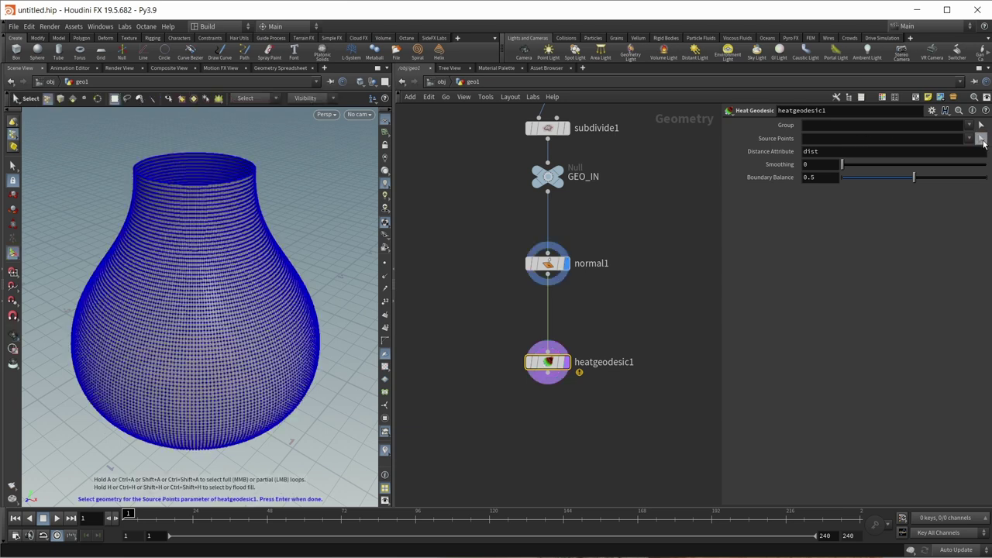
click(198, 350)
key(Return)
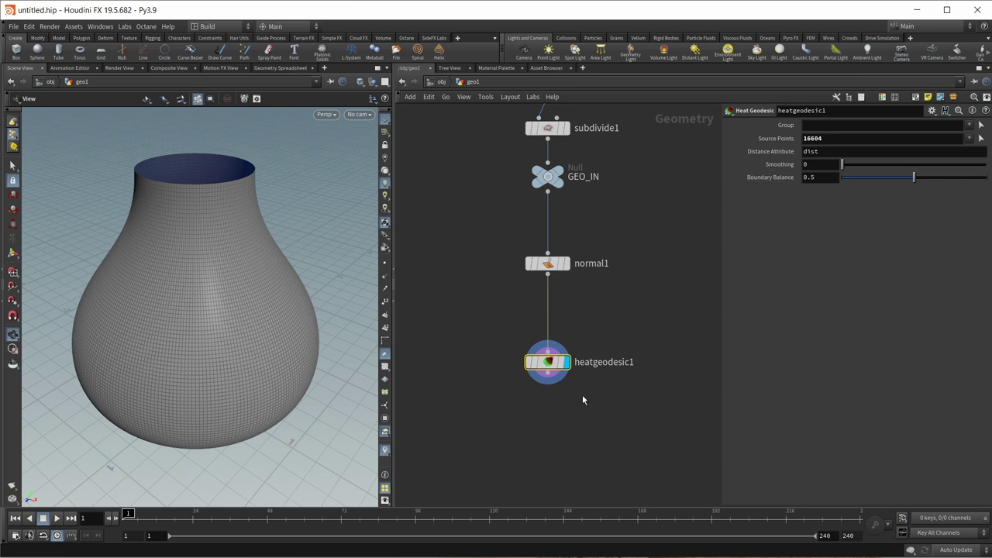
Visualize the Heat Geodesic node's dist attribute on the vase and examine the color gradient around the source point.
mouse_move(554, 366)
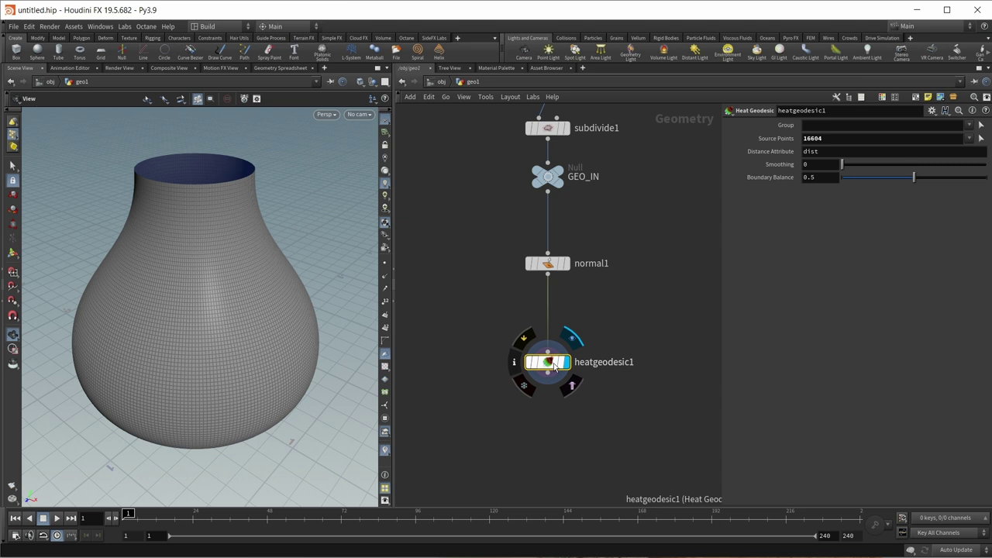
click(514, 363)
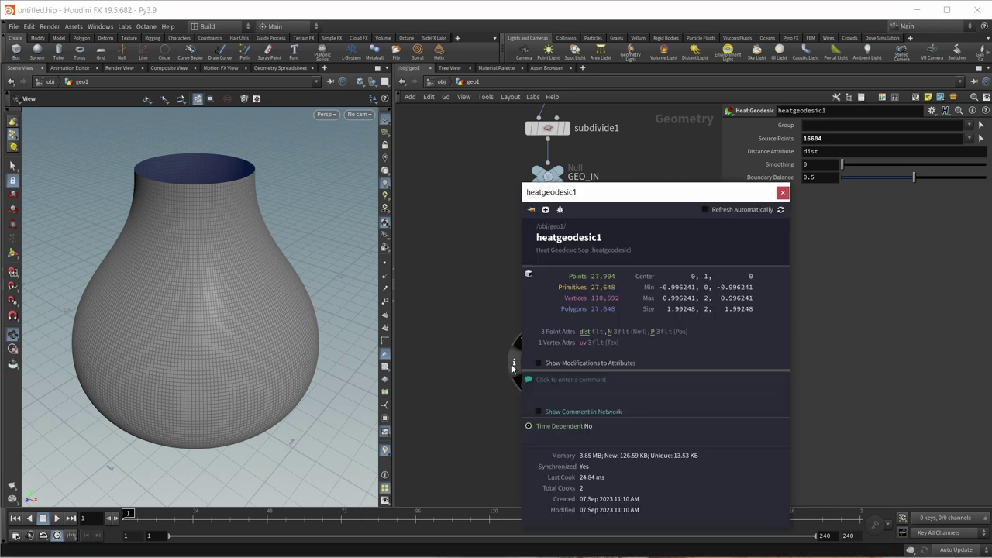
click(585, 331)
drag(355, 339, 221, 290)
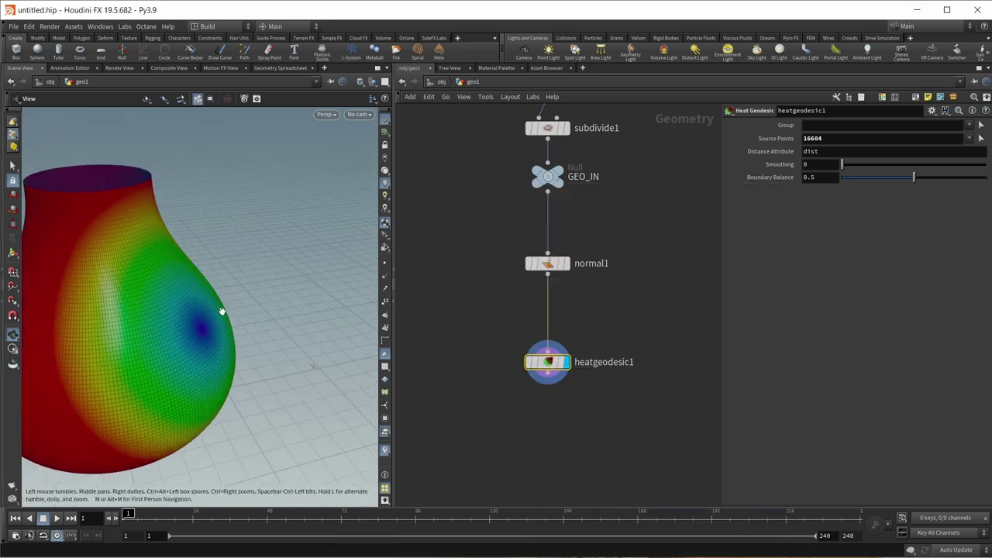
drag(201, 329, 129, 377)
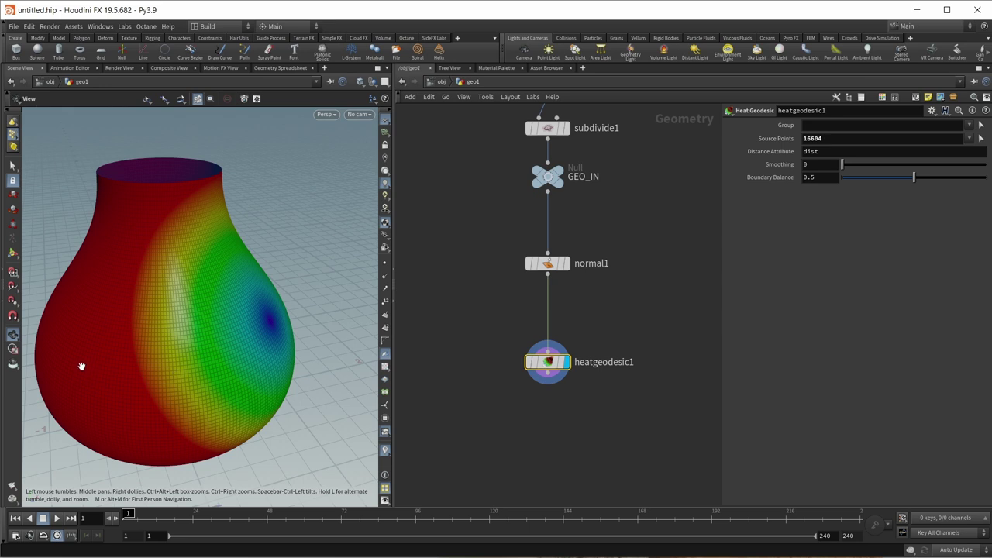
Add a Point Wrangle below heatgeodesic1, connect its first input to it and display it.
middle_drag(414, 418, 404, 354)
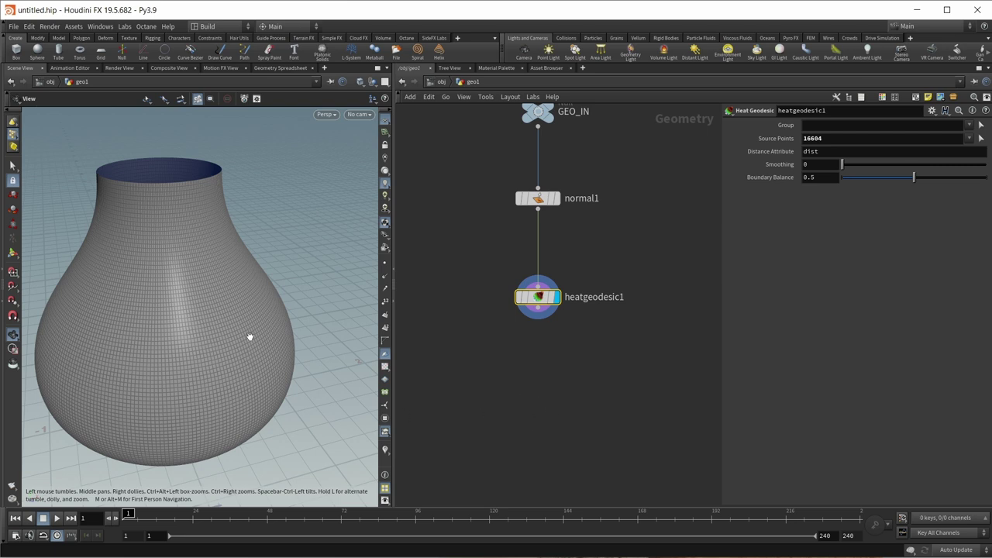
drag(250, 336, 215, 344)
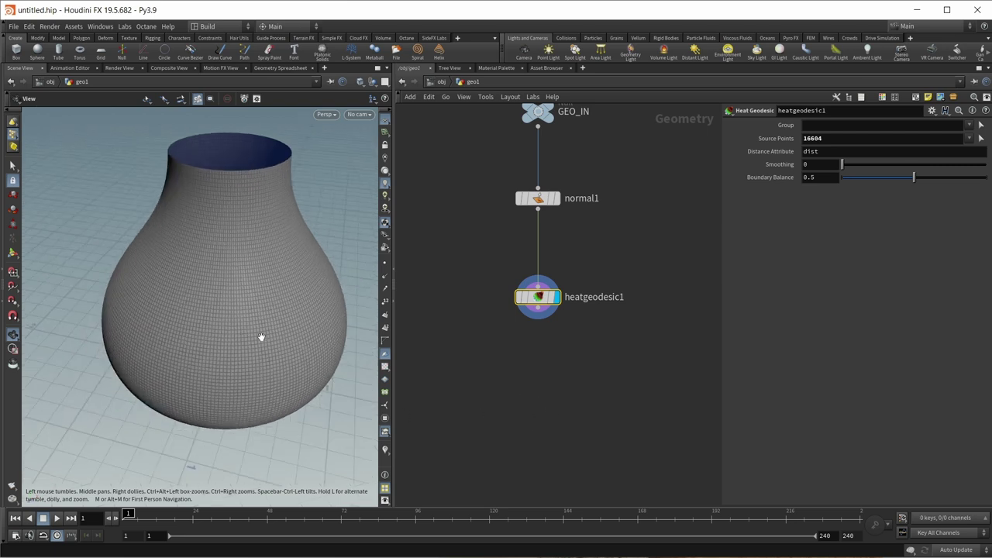
key(Tab)
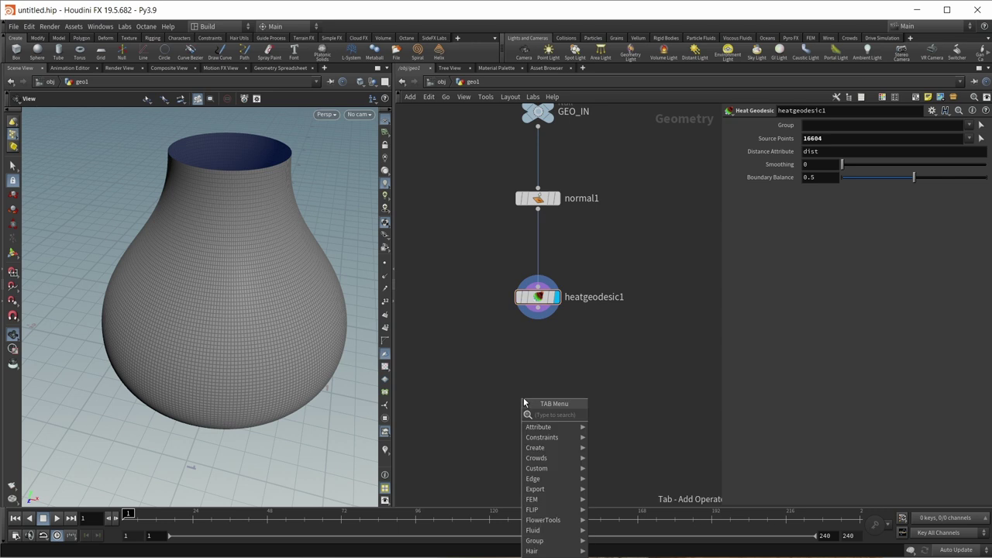
text(point w)
key(Return)
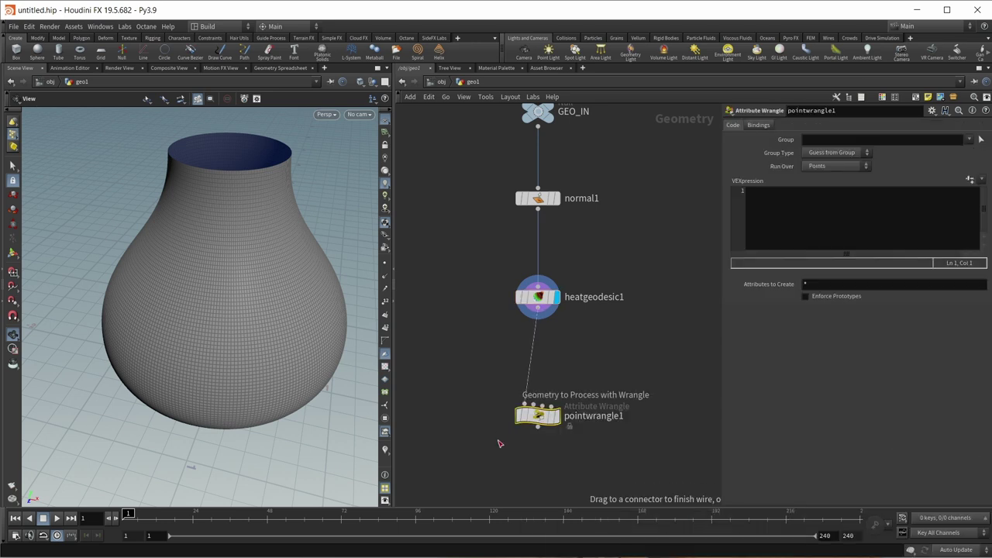
click(555, 422)
Start the wrangle's VEX code with the line float amp = sin(f@dist*50); followed by an empty line.
click(799, 216)
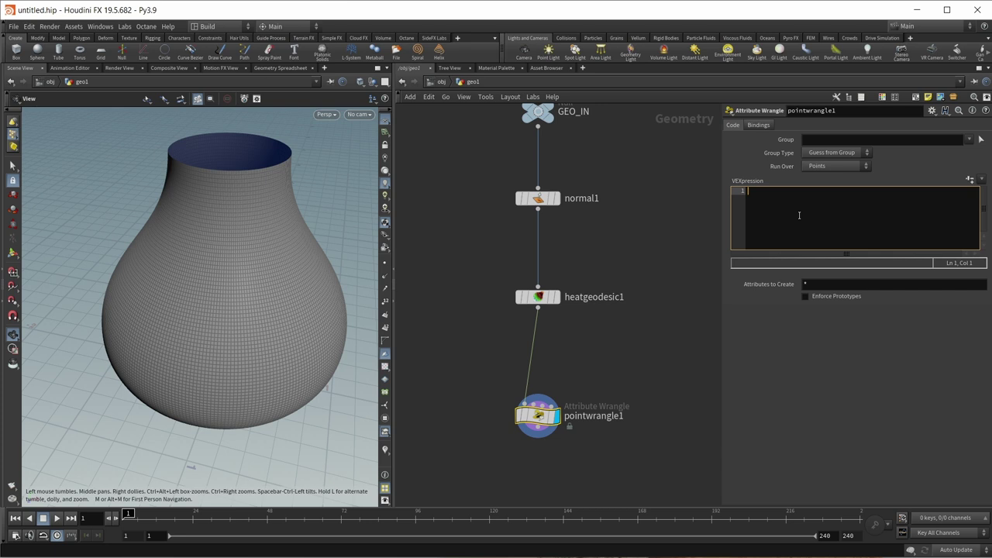
text(float )
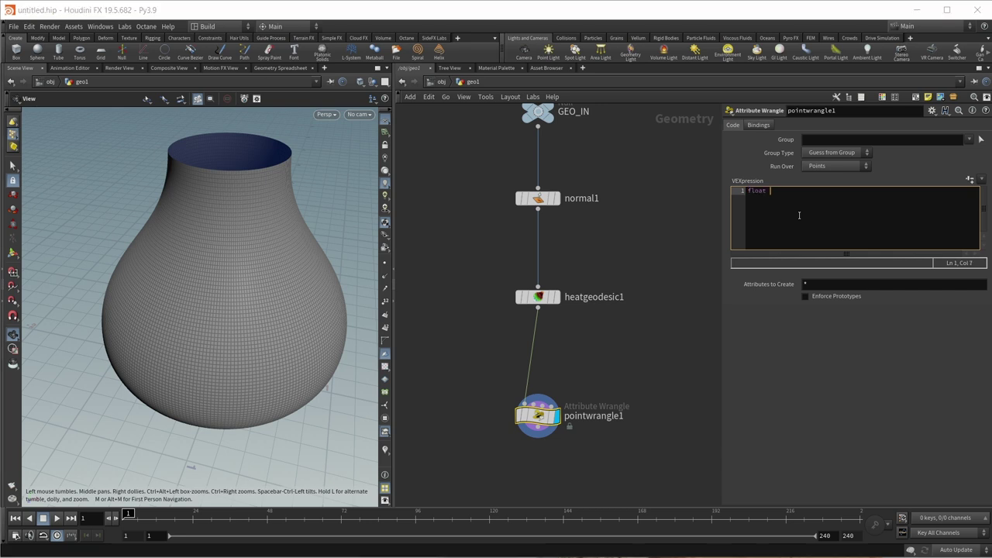
text(amp = sin(f)
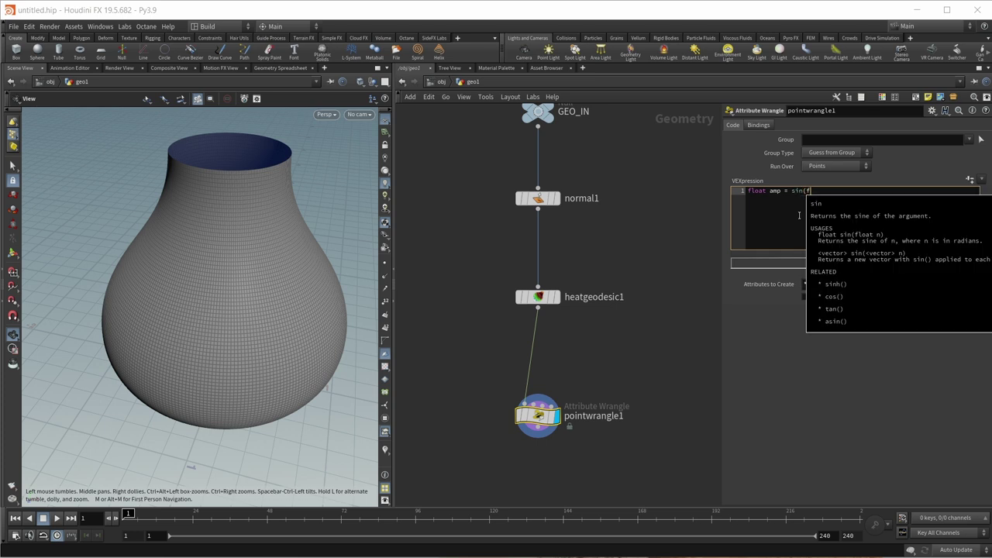
text(@dist)
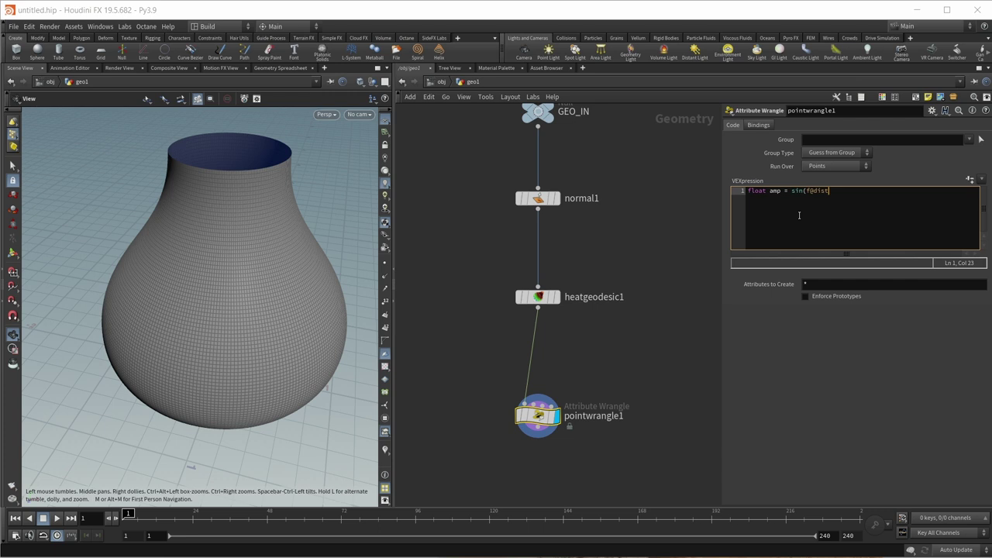
text(*50);)
key(Return)
key(Return)
Add the line v@P += v@N * amp * chf("Displacement"); then create its Displacement parameter and set it to 0.029.
text(v@P +=)
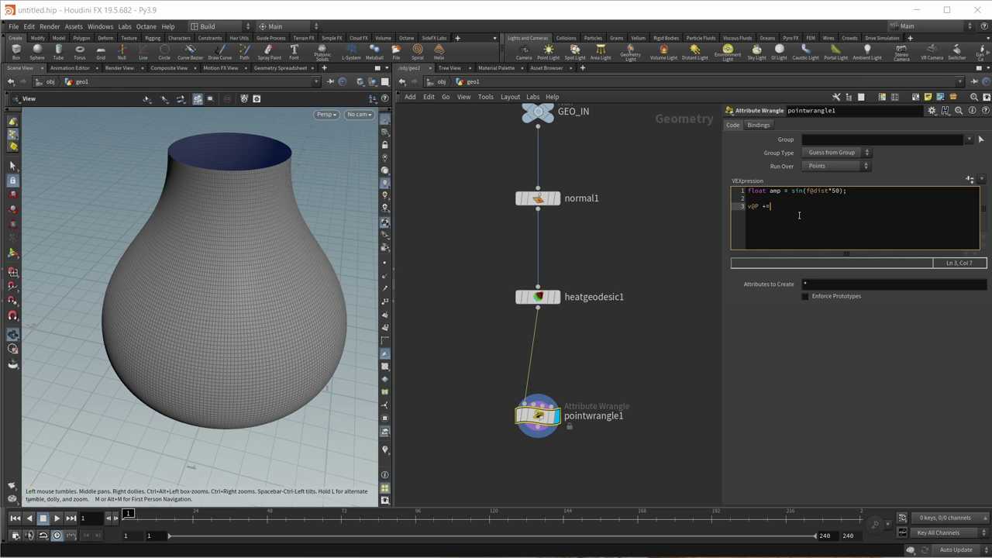
text( v@N * amp * chf())
key(Left)
text("Displacement")
key(End)
text(;)
click(969, 179)
drag(846, 316, 845, 313)
Add a Normal node after the point wrangle, display it and inspect the displaced vase from several sides.
middle_drag(565, 465, 591, 349)
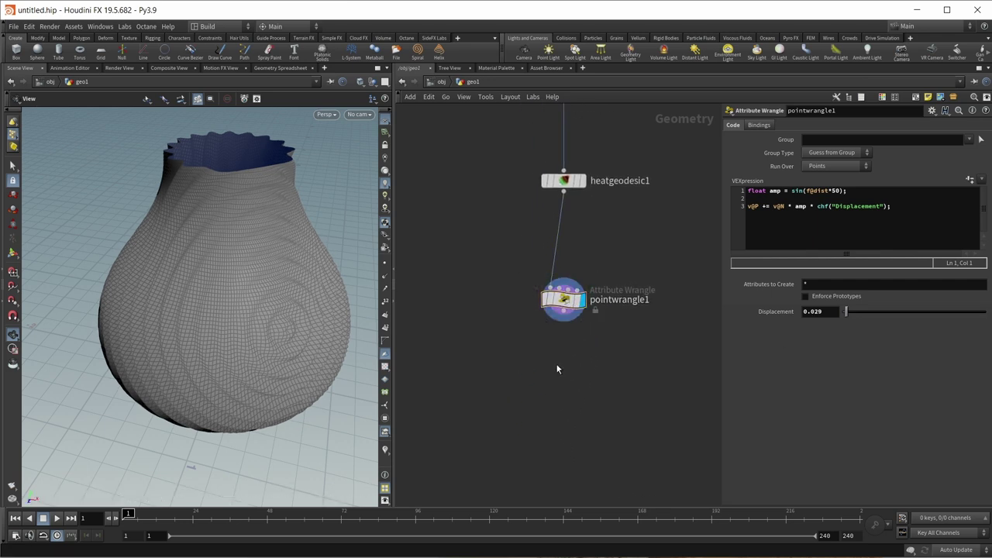
key(Tab)
text(normal)
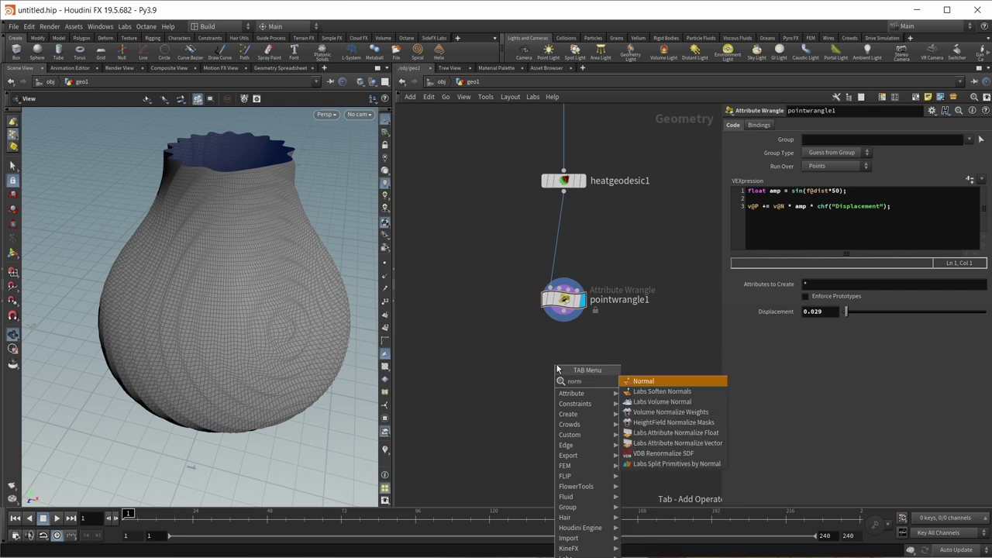
key(Return)
click(565, 360)
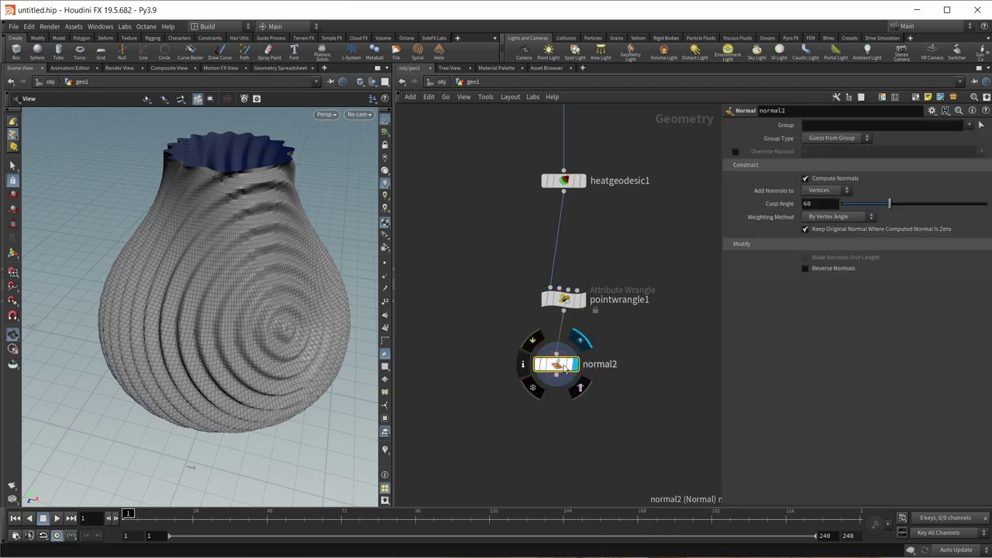
drag(209, 310, 204, 370)
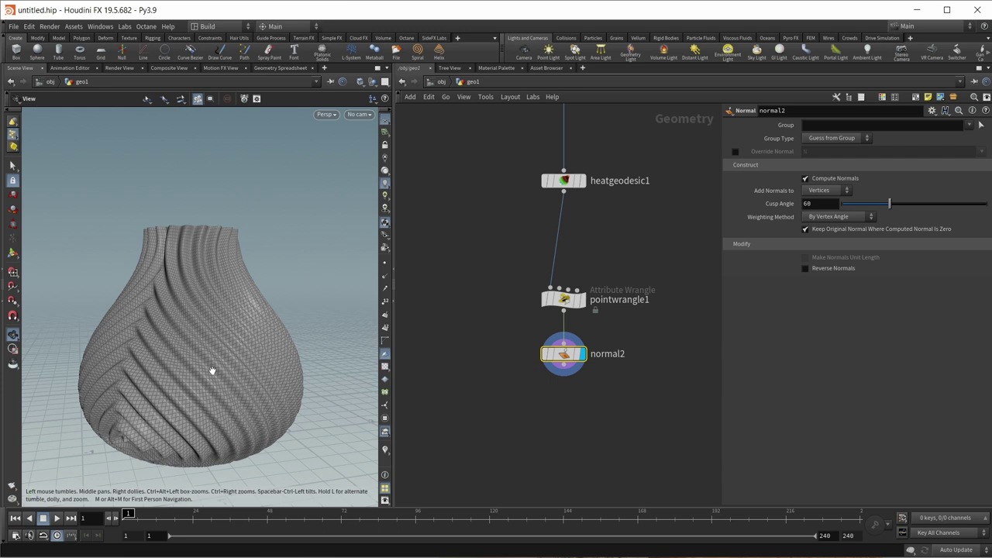
drag(212, 370, 224, 370)
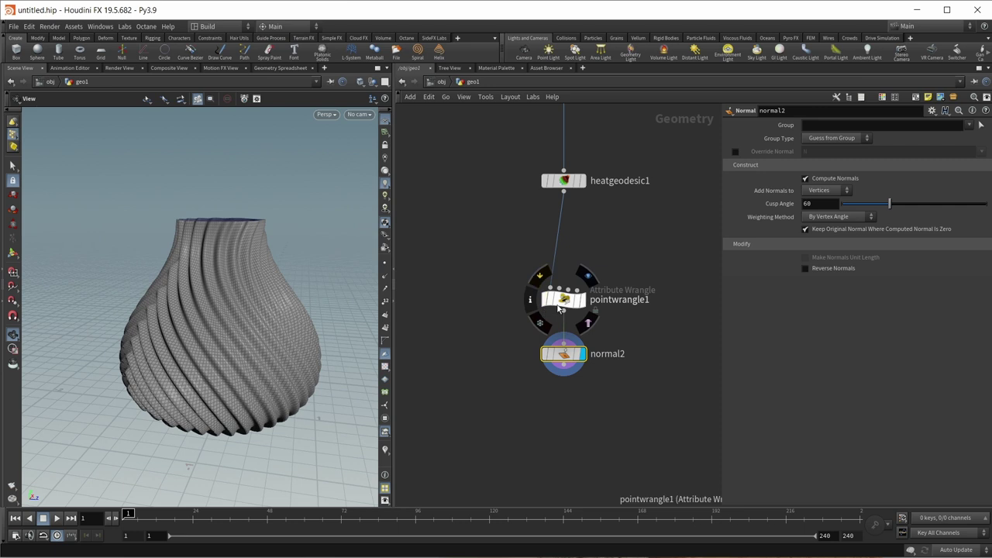
click(558, 303)
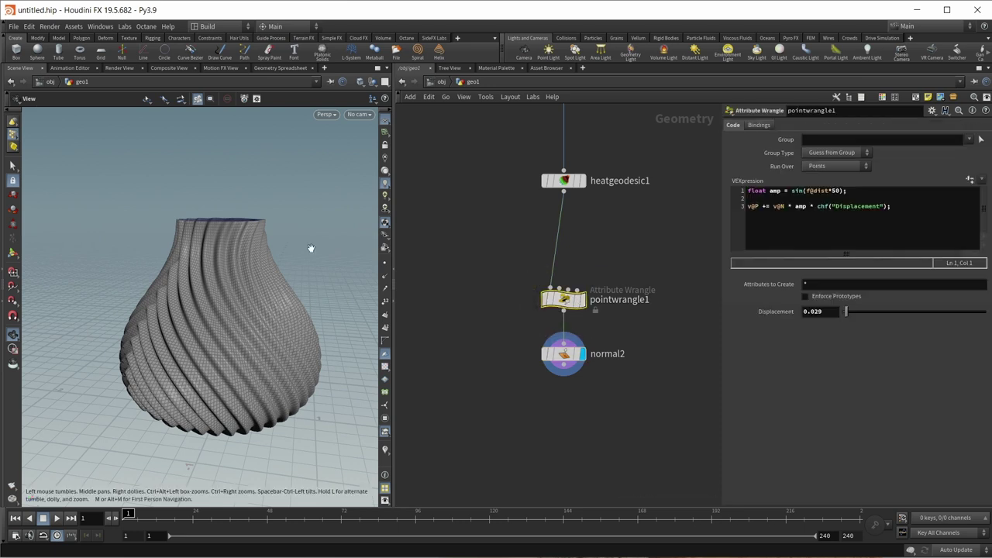
drag(246, 337, 230, 347)
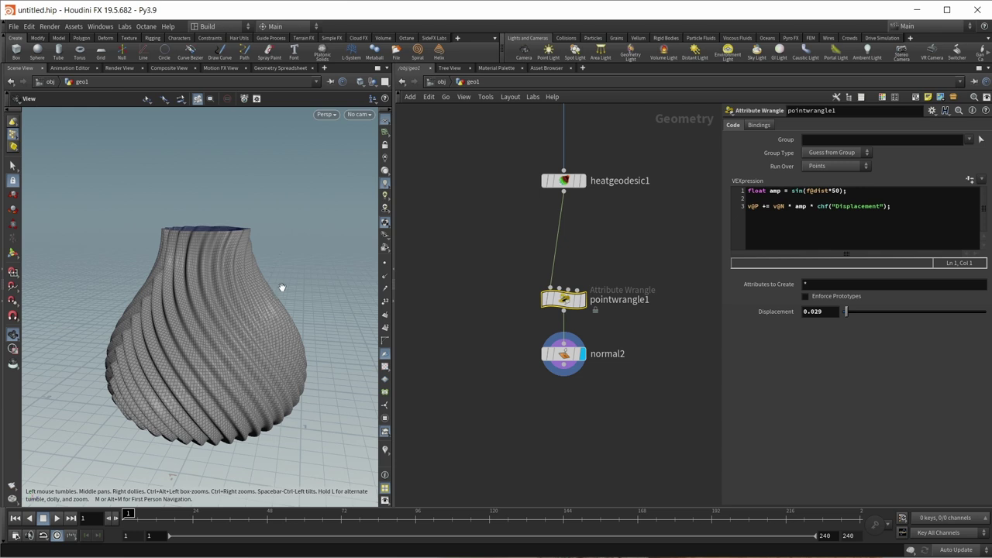
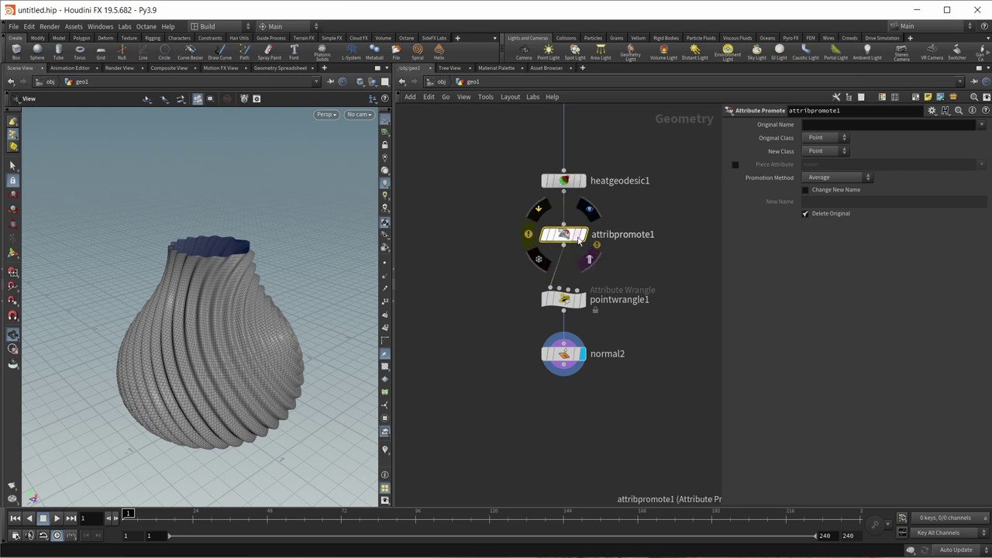
Promote the dist attribute from Point to Detail class in attribpromote1 using the Maximum promotion method.
click(810, 124)
text(dist)
key(Return)
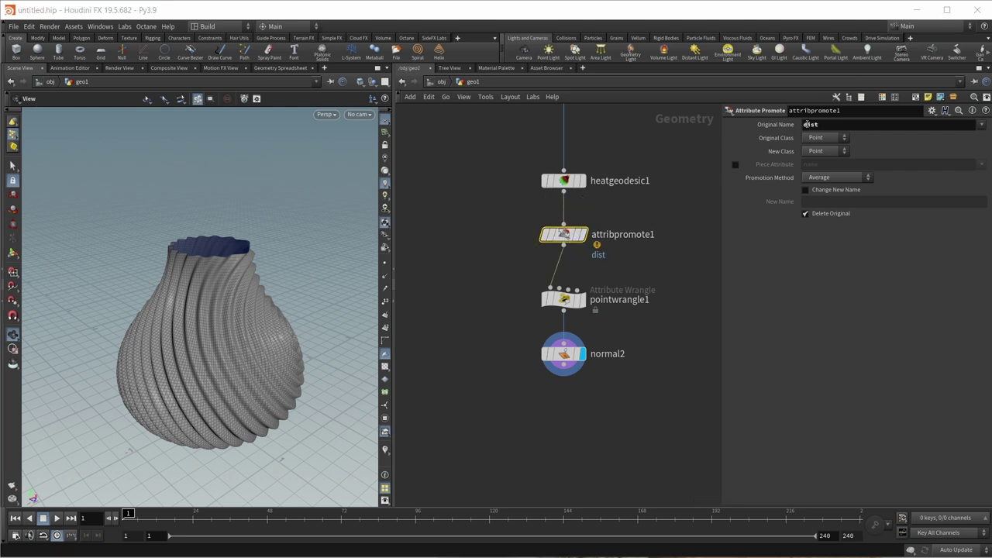
click(821, 152)
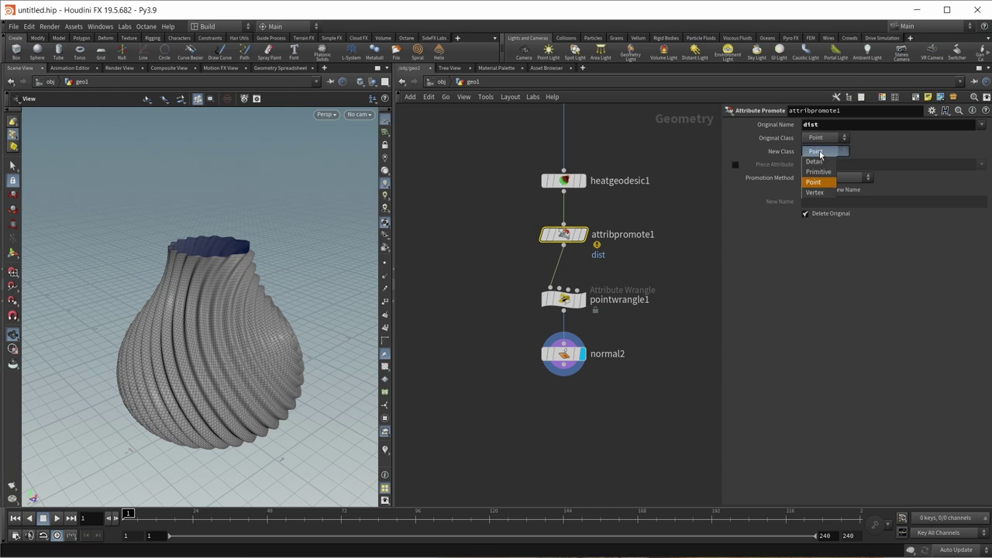
click(814, 161)
click(825, 178)
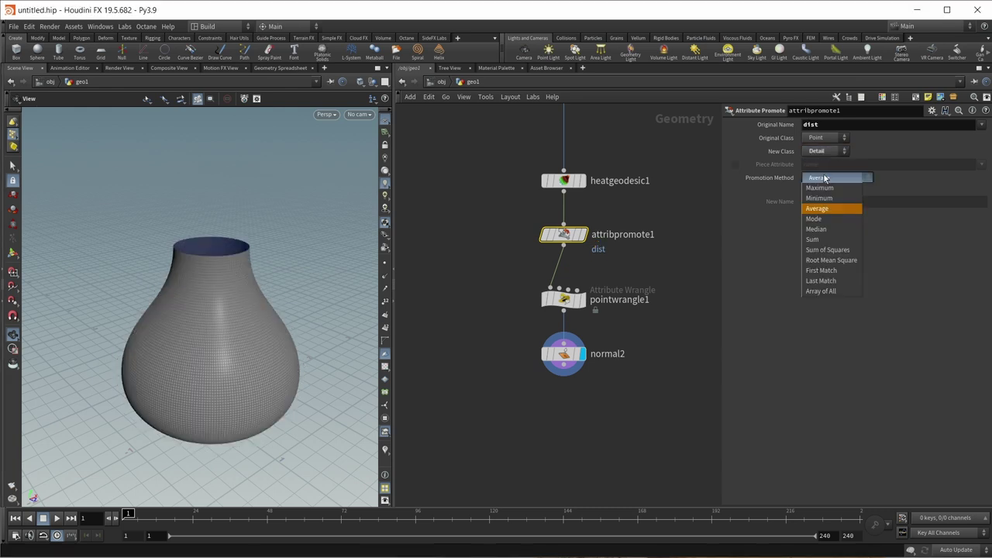
click(814, 187)
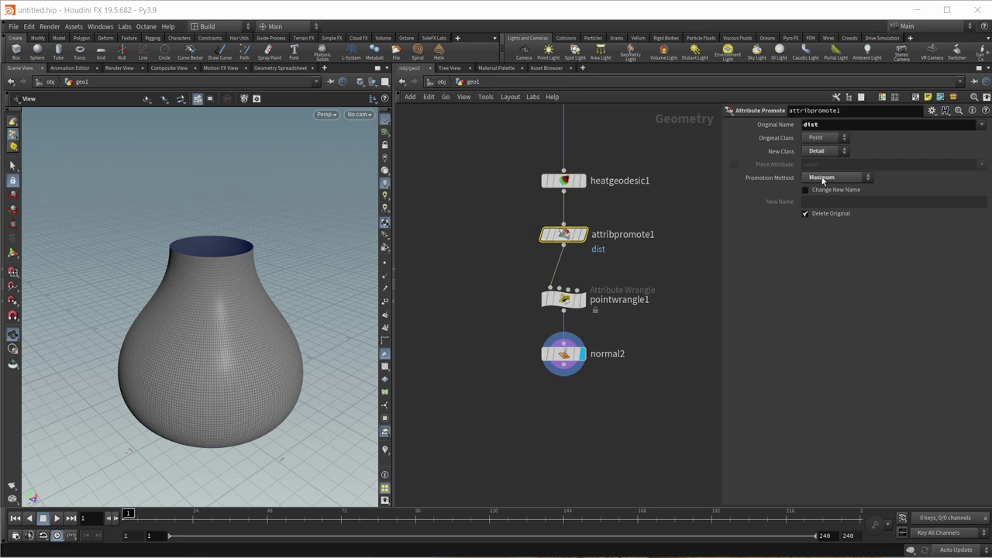
Give the promoted attribute the new name max and keep the original attribute from being deleted.
click(829, 190)
click(828, 203)
text(max)
key(Return)
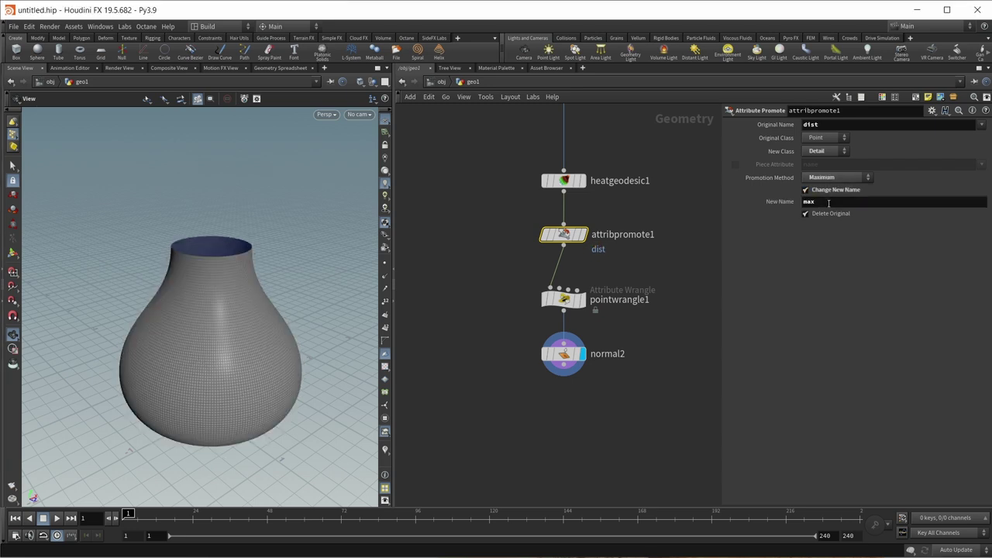
click(829, 214)
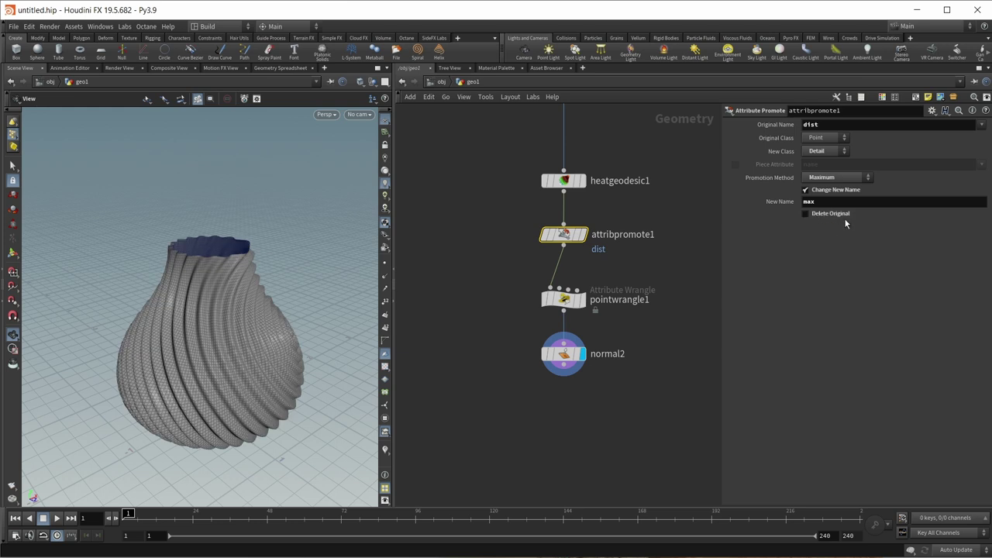
Add the line float max = detail(0, "max", 0); above the amp line in pointwrangle1's VEX code.
click(564, 298)
key(Up)
key(Up)
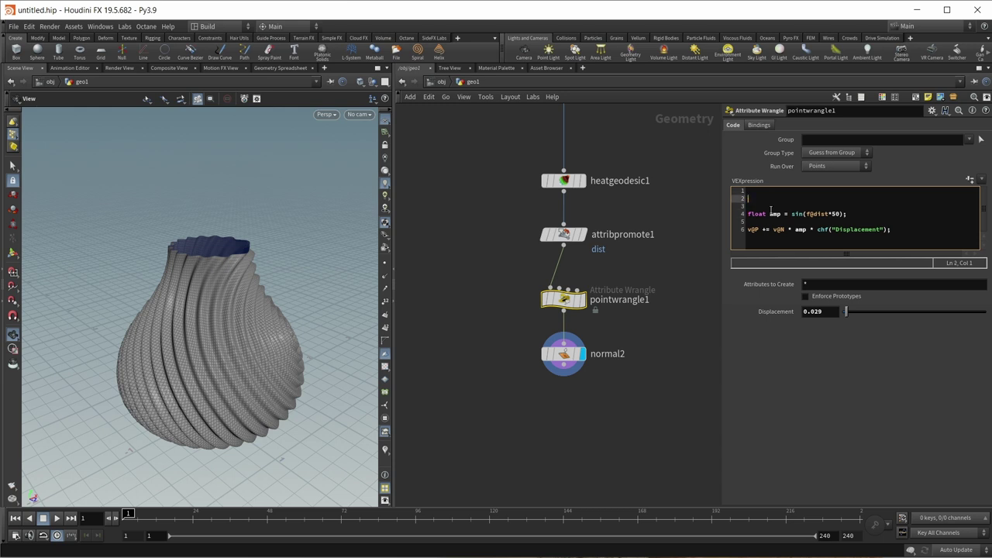
text(float )
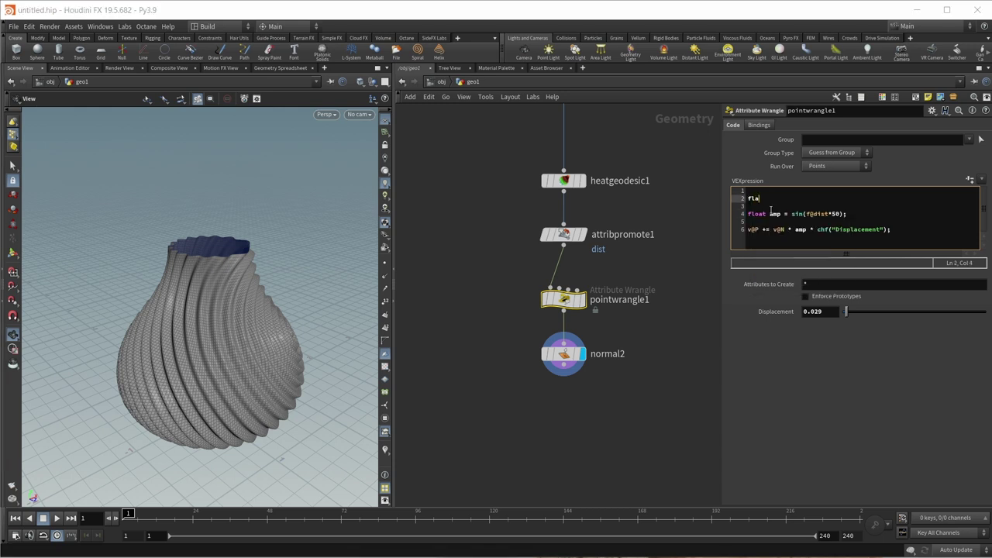
text(max = de)
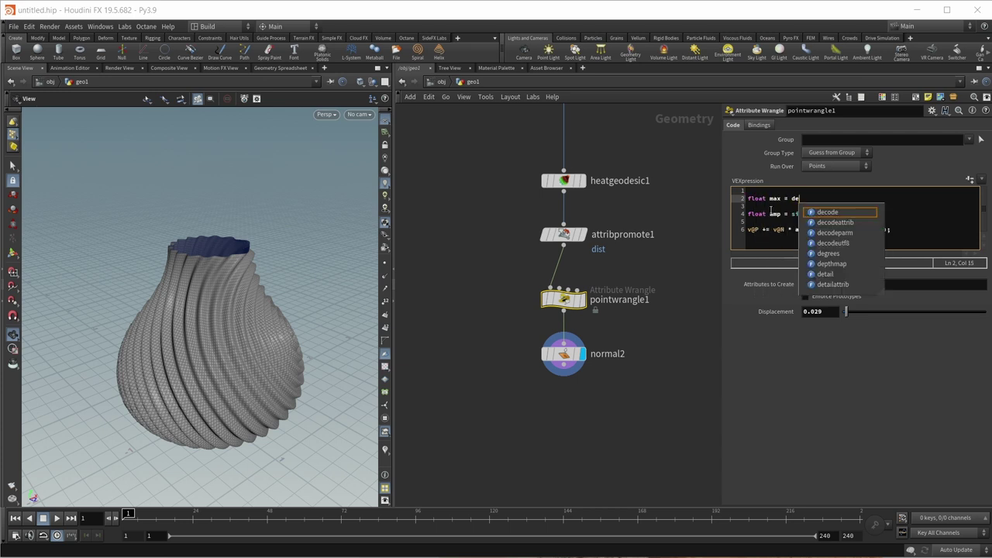
text(tail()
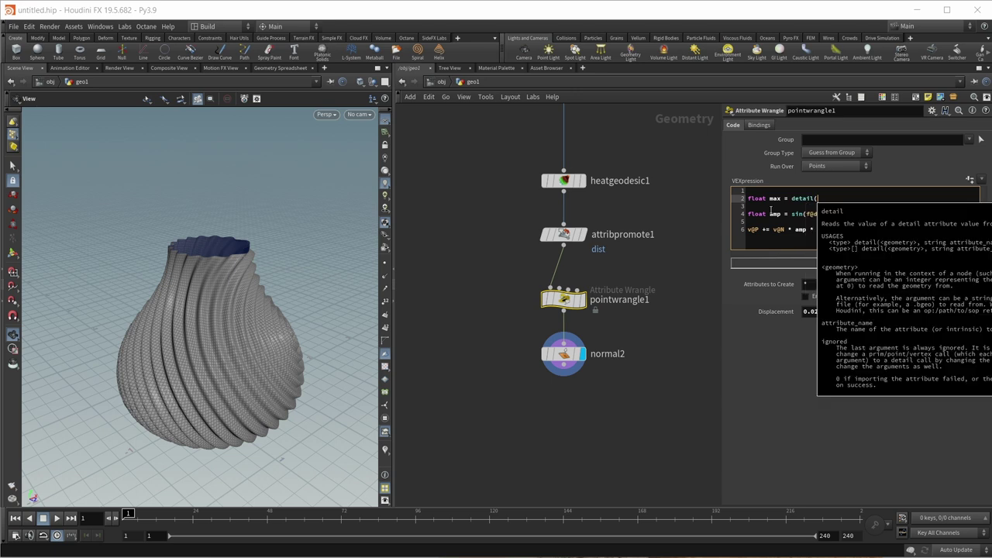
text(0, "max", )
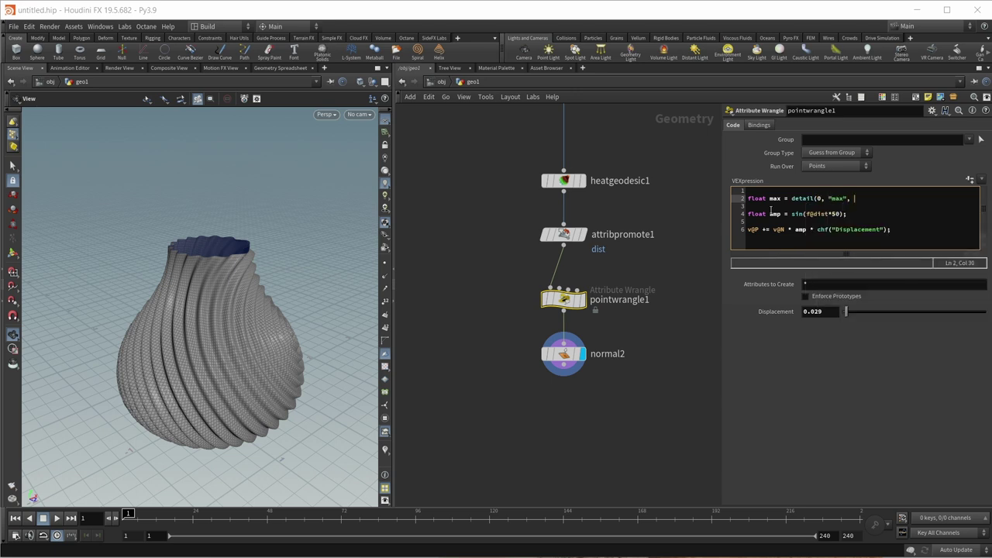
text(0);)
key(Return)
key(Return)
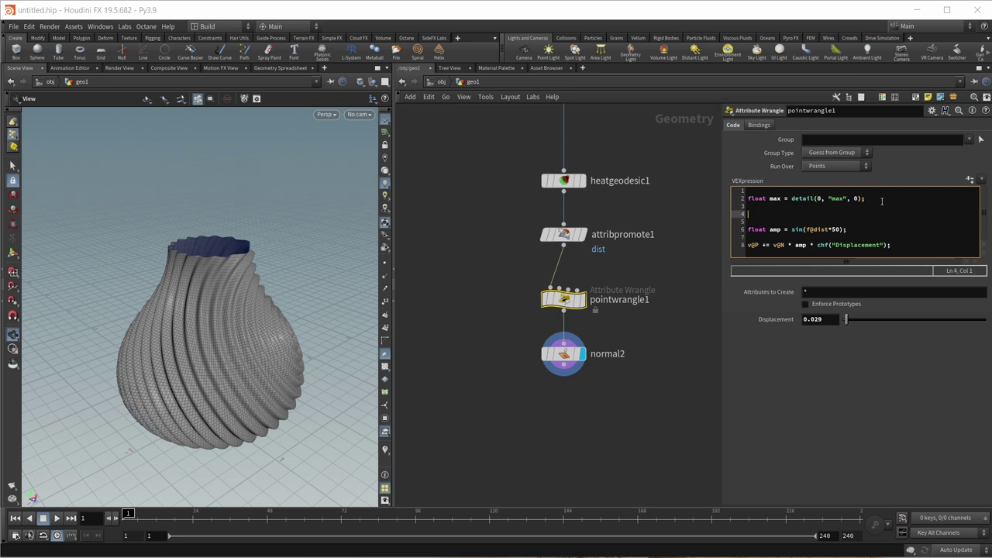
Add the line float decay = fit(f@dist, 0, max, 1, 0); between the max and amp lines.
text(float decay = fit(f)
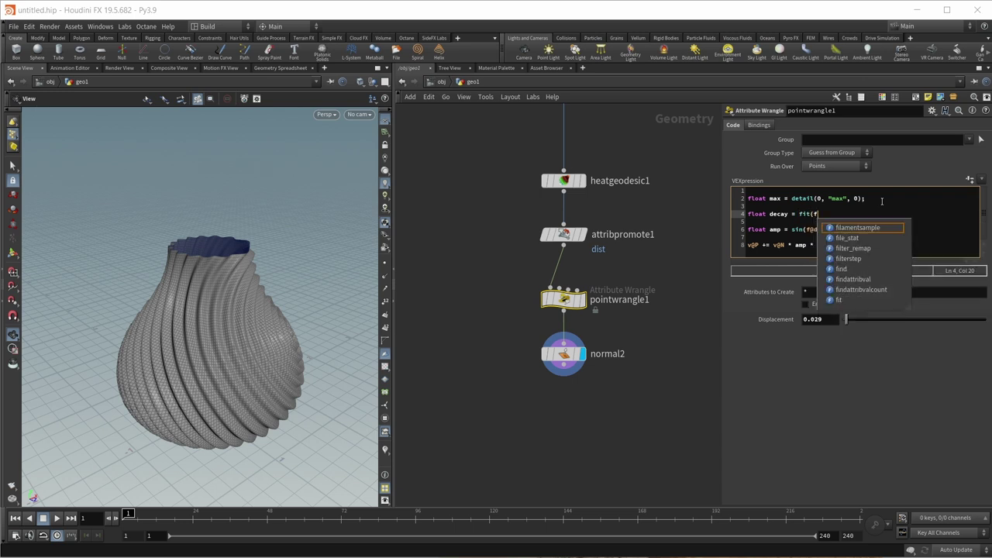
text(@dist)
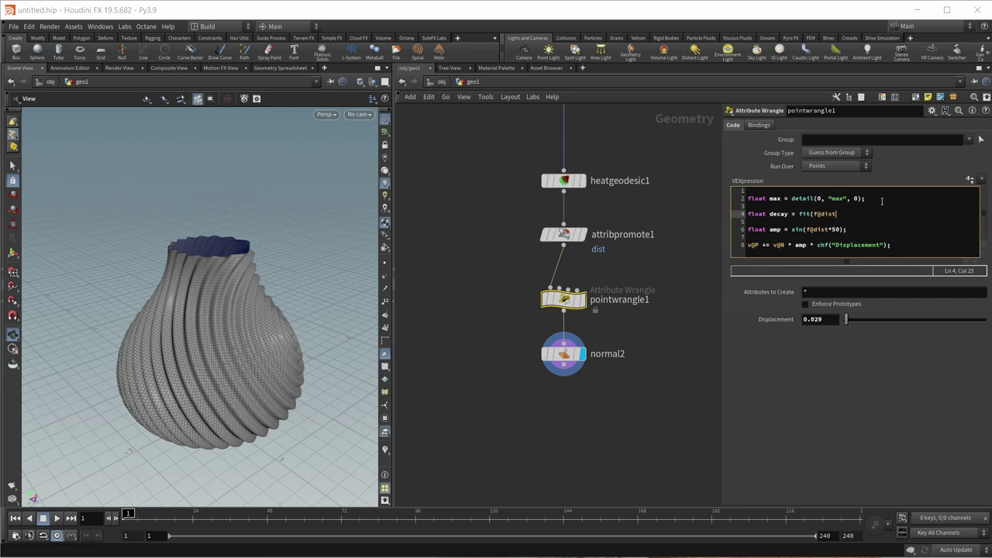
text(, 0, max, )
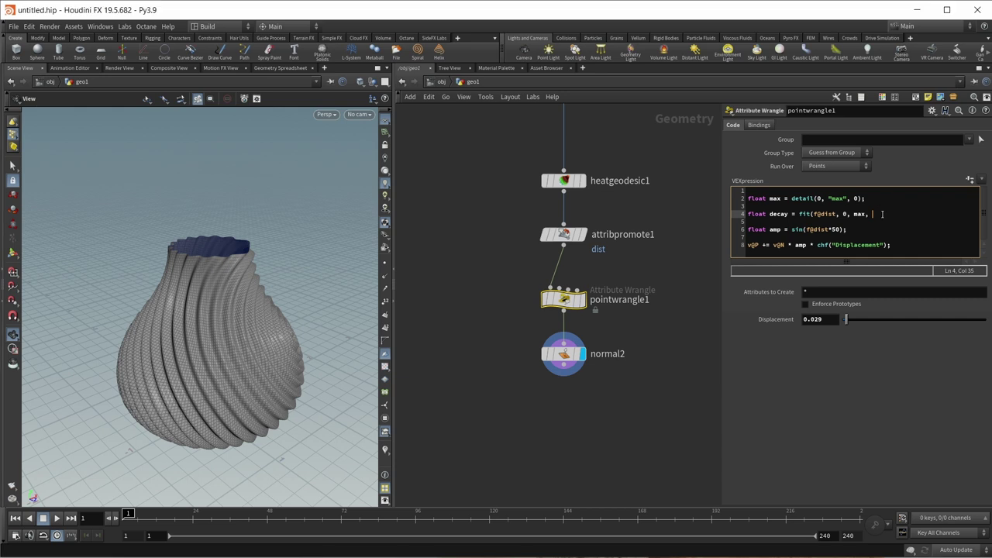
text(1, 0);)
Multiply the sine in the amp line by decay and inspect the vase from another angle.
click(843, 229)
text(* decay)
drag(136, 336, 182, 364)
drag(212, 303, 185, 308)
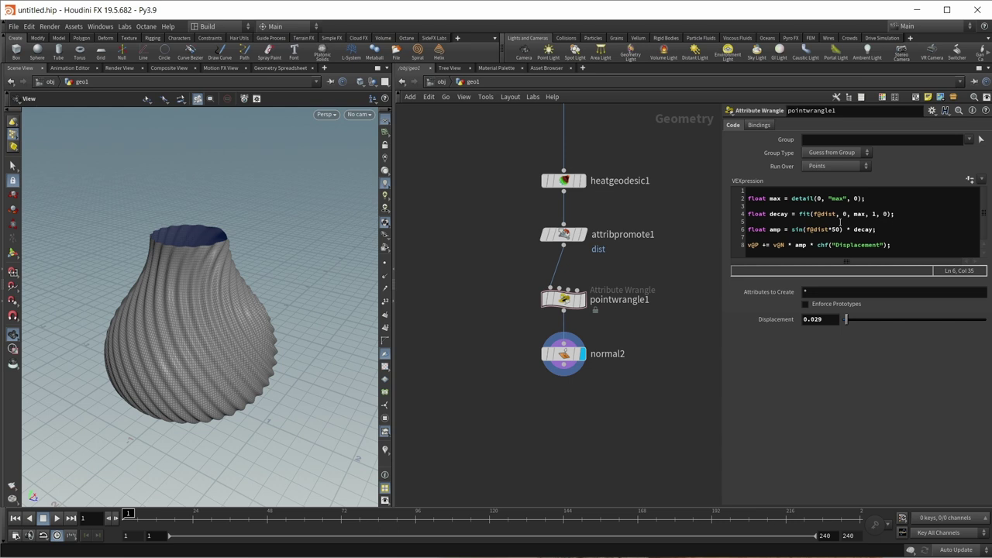
Add the line float freq = fit(f@dist, 0, max, 80, 30); directly below the decay line.
click(903, 214)
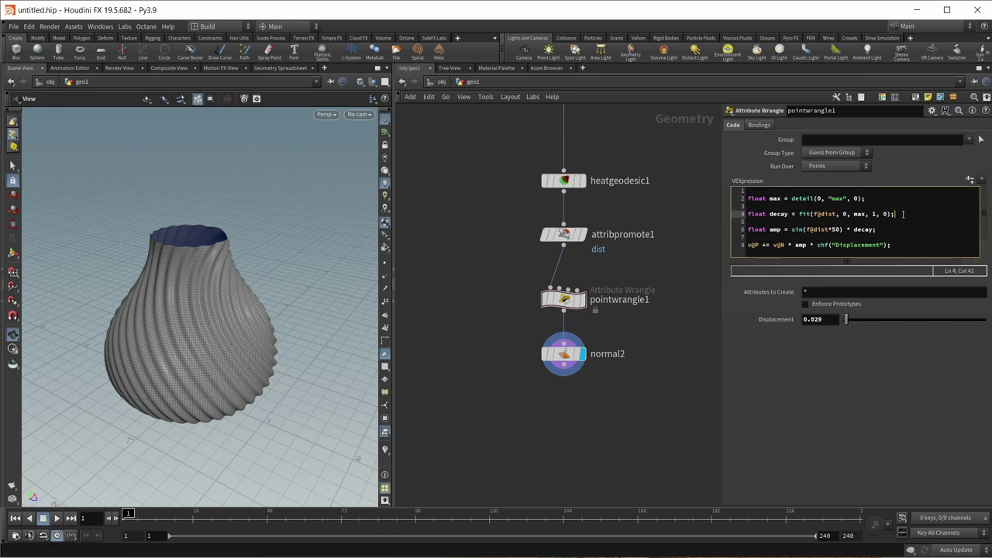
key(Return)
text(fl)
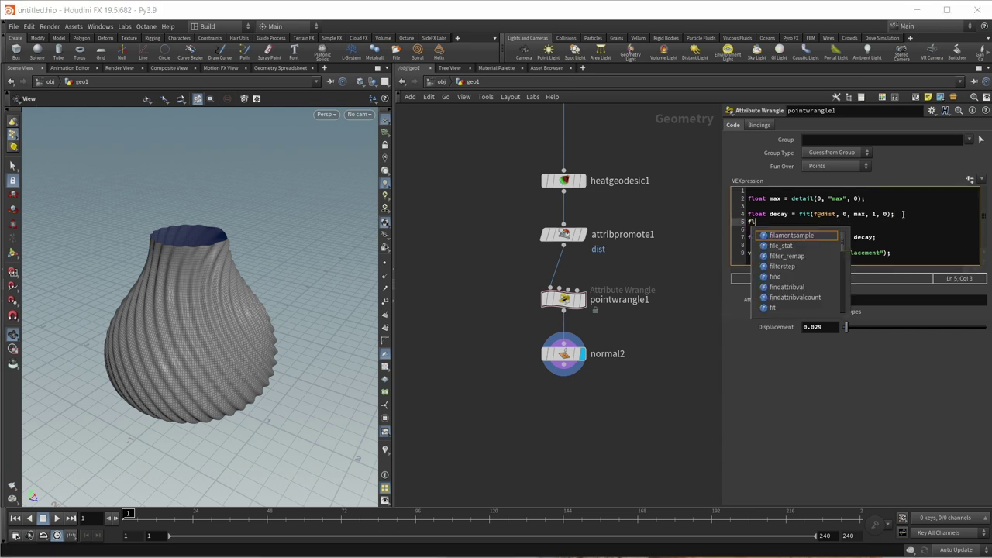
text(oat freq = fit)
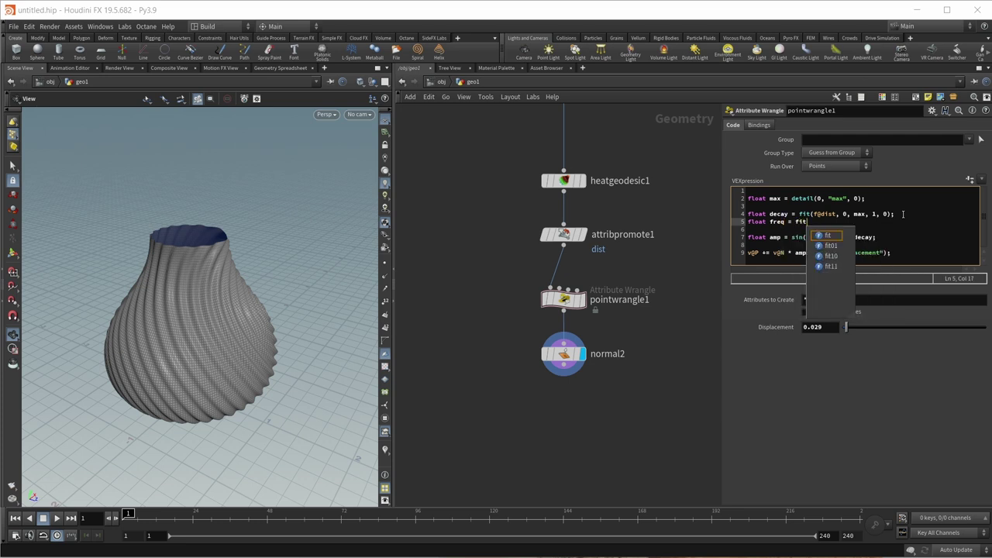
text((f@dist)
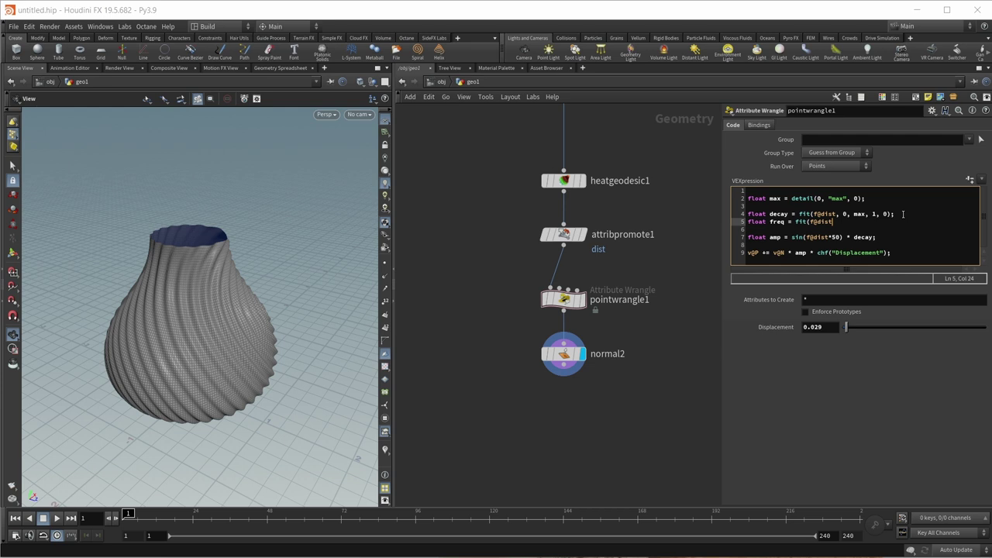
text(, 0, max, 80, 30);)
Replace the 50 multiplier in the amp line's sine with freq and inspect the waves on the vase.
click(840, 238)
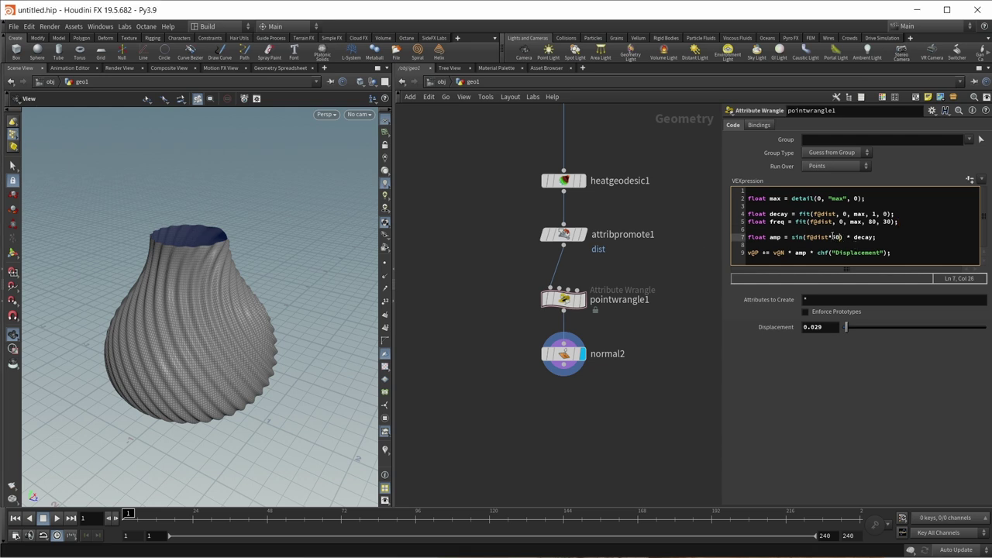
key(shift+Left)
key(shift+Left)
text(freq)
mouse_move(220, 316)
mouse_down()
mouse_move(233, 277)
mouse_move(194, 286)
mouse_move(217, 299)
mouse_up()
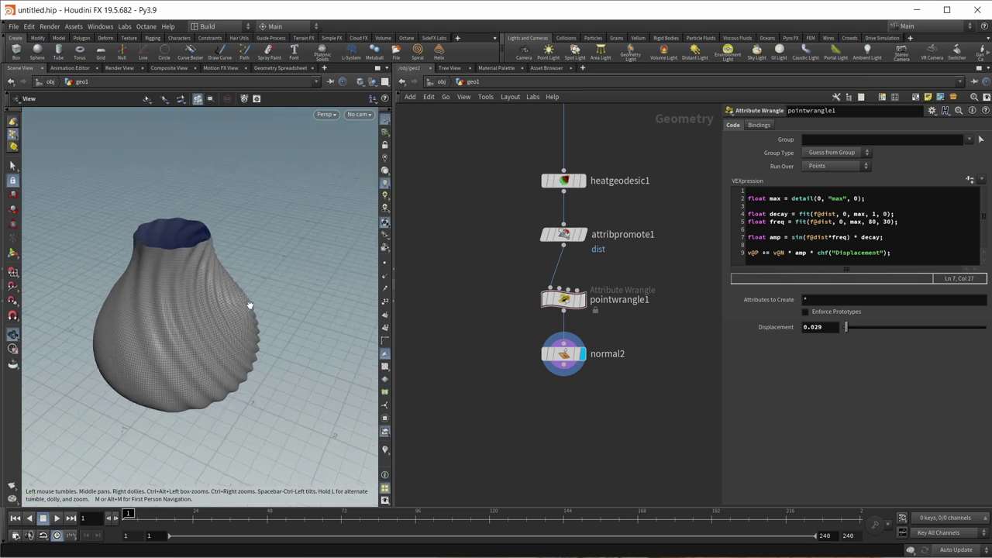
drag(249, 305, 221, 302)
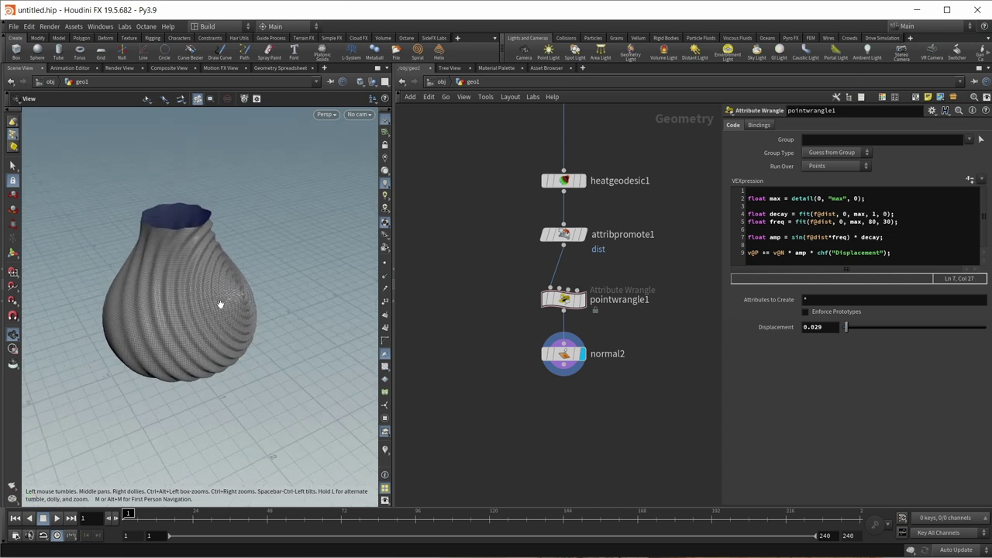
click(905, 222)
key(Return)
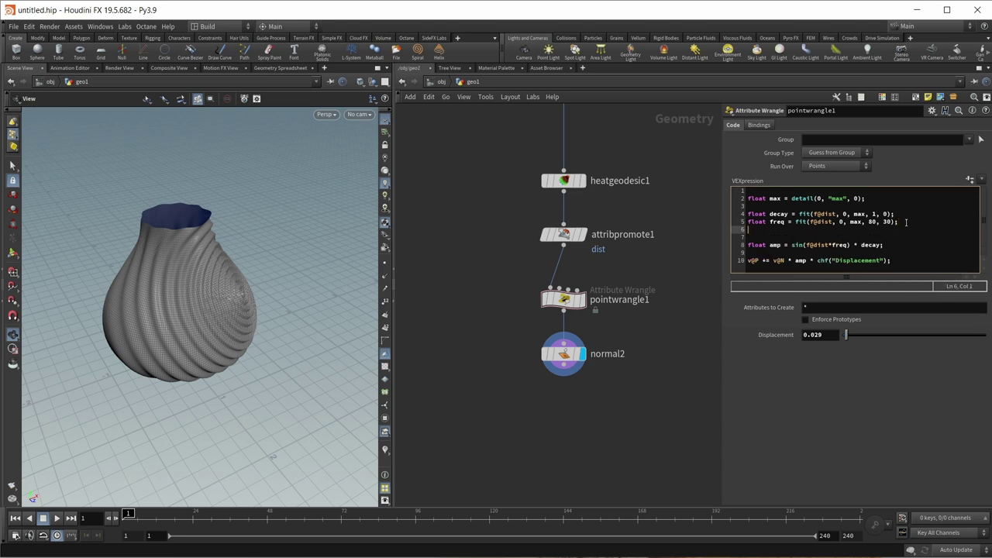
text(float time)
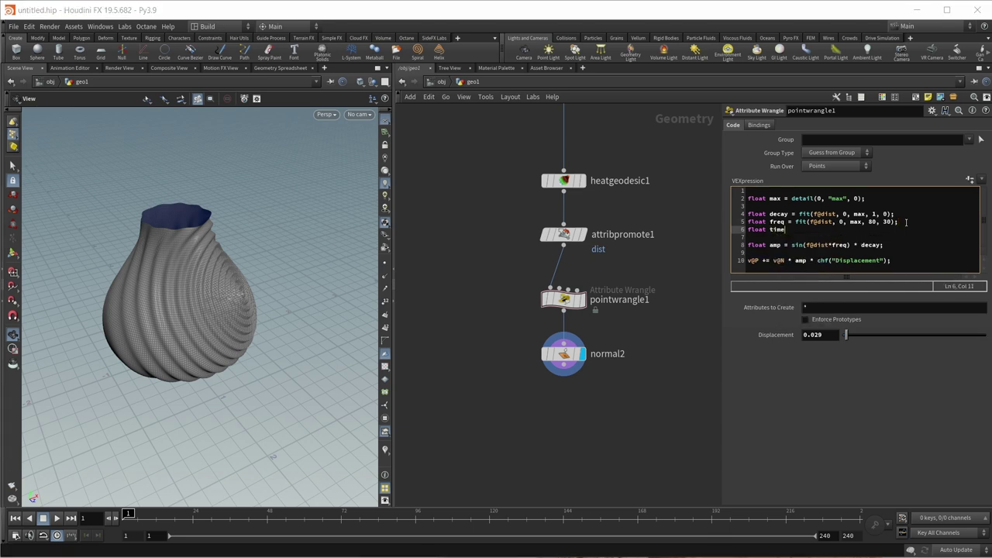
text( = @Frame / -10;)
Add + time inside the sine of the amp line and remove the empty first line of the code.
click(846, 245)
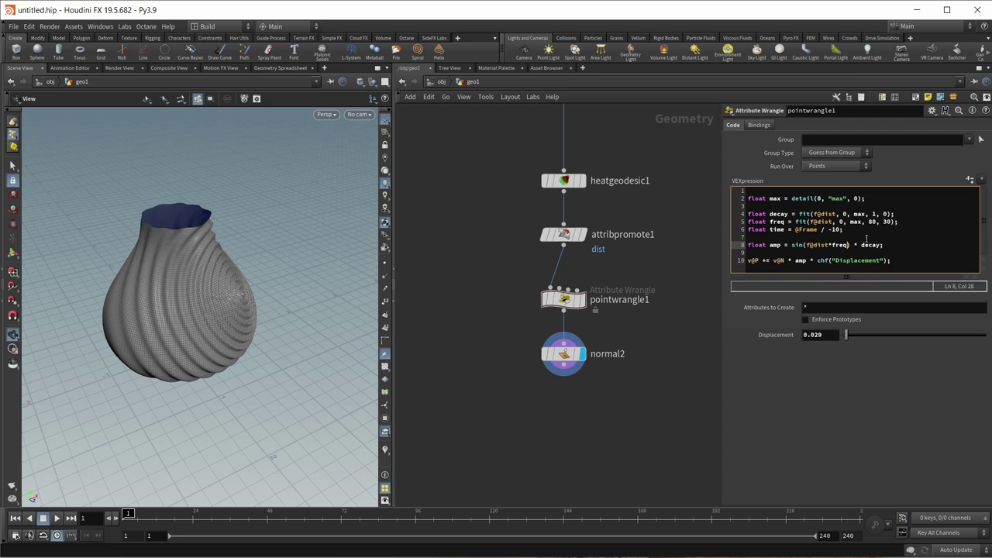
text(+ time)
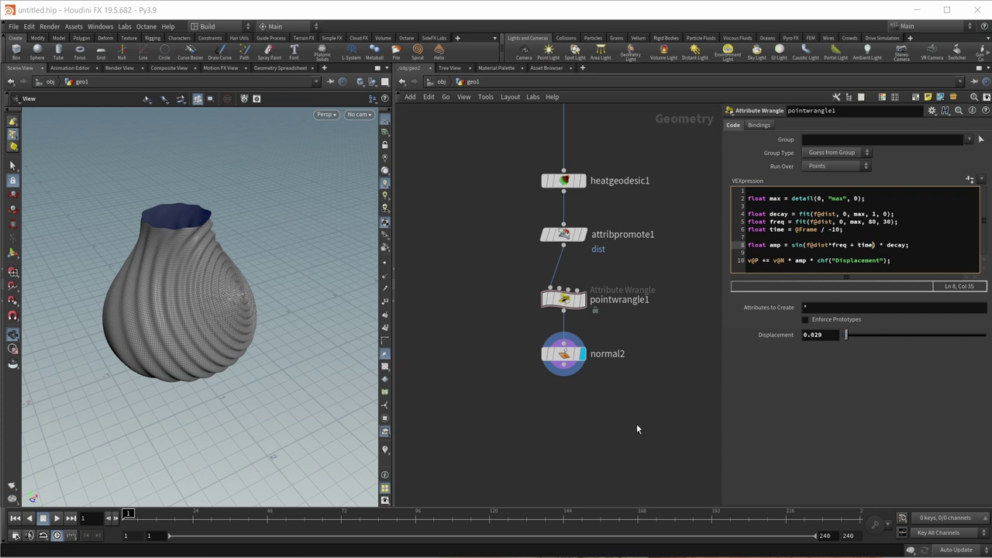
key(Up)
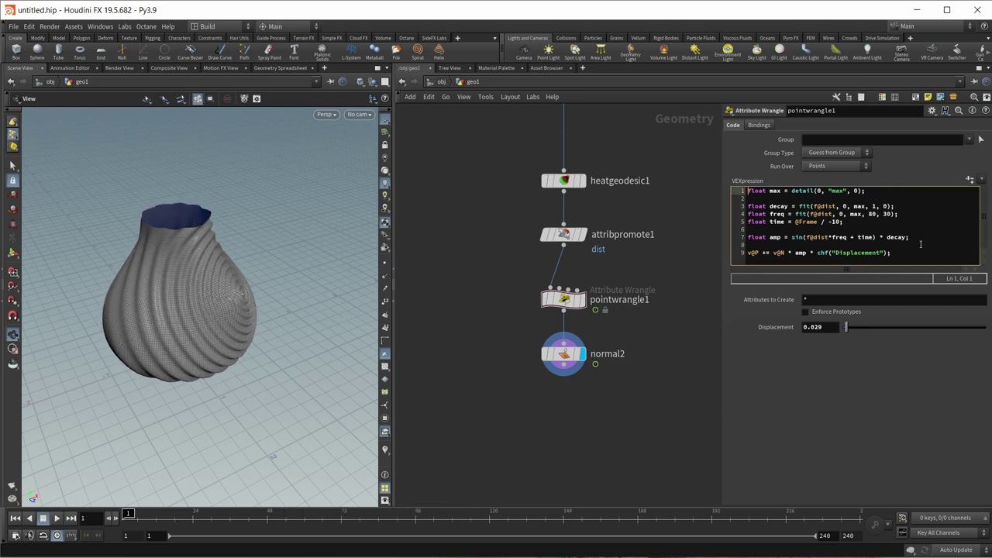
Check heatgeodesic1's source point setting and add a Scatter node beside normal1.
scroll(644, 361, down, 1)
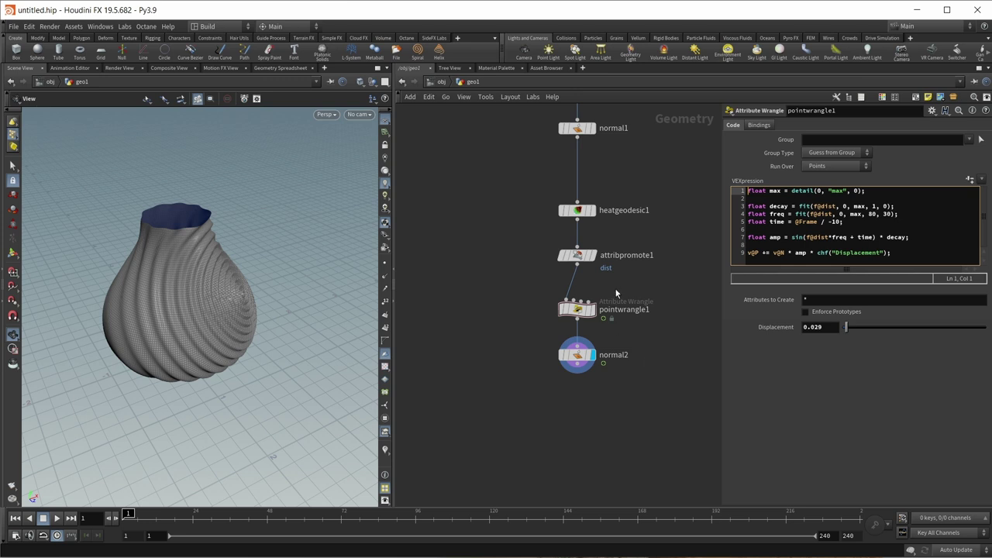
click(577, 210)
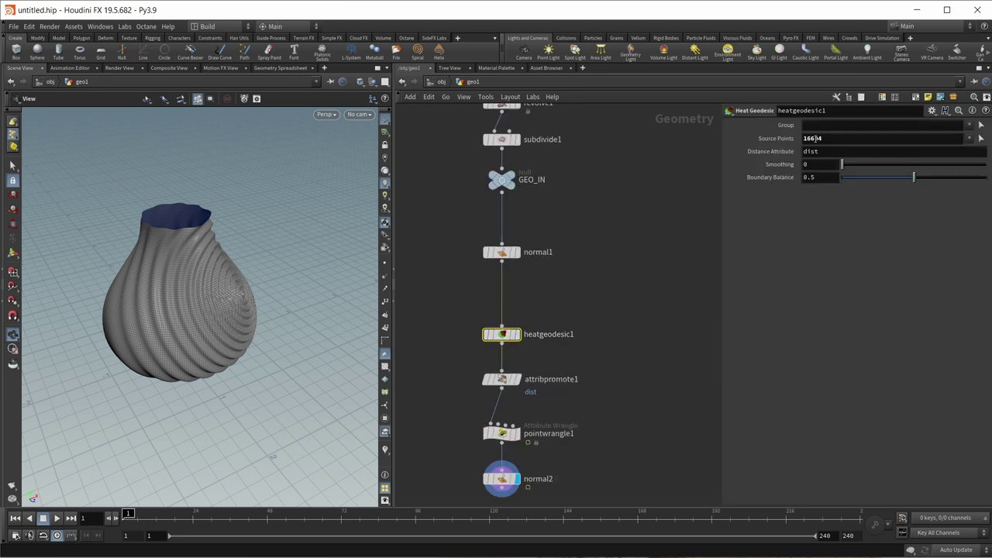
mouse_move(492, 332)
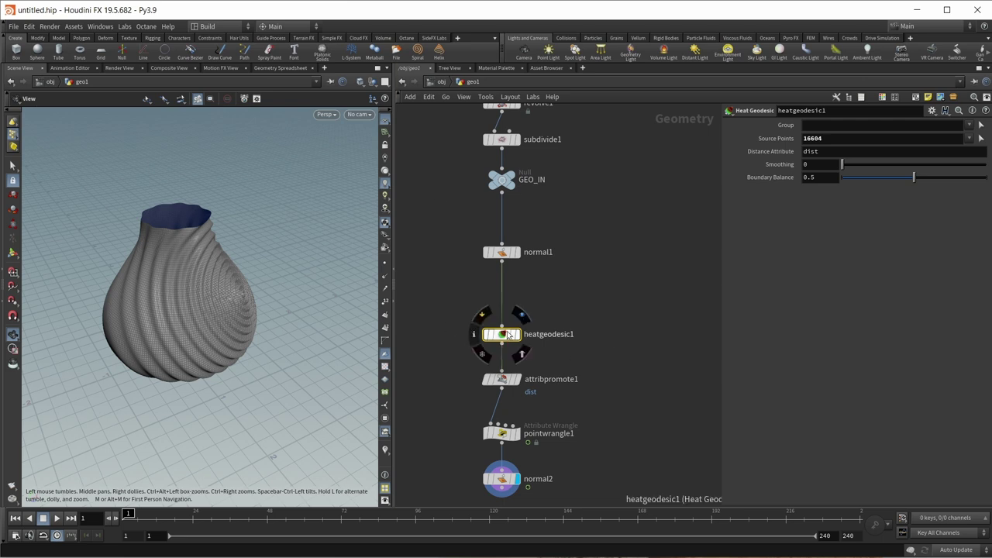
key(Tab)
text(sca)
key(Return)
click(624, 251)
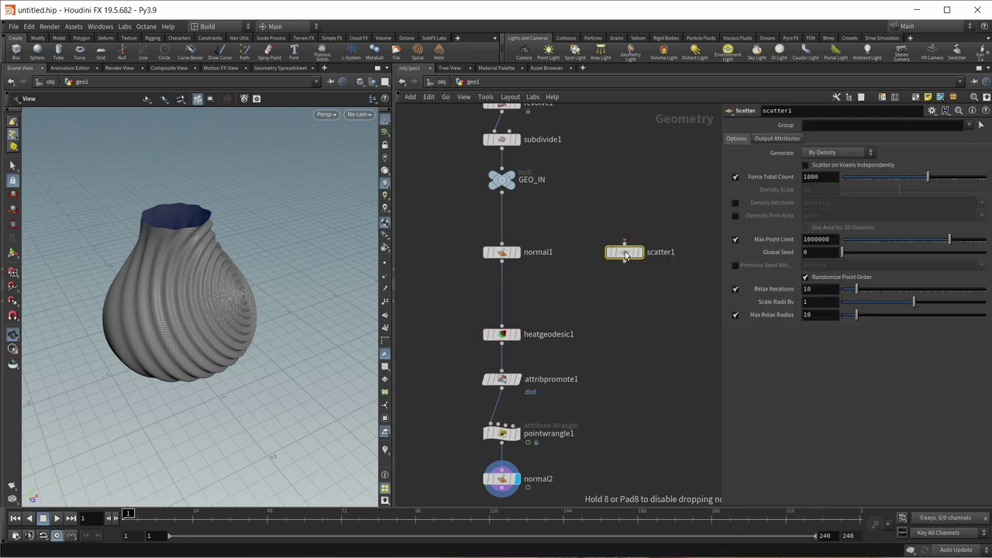
Connect GEO_IN to scatter1, display it with an adjusted Force Total Count, and line the node up with normal1.
drag(502, 195, 648, 256)
click(810, 176)
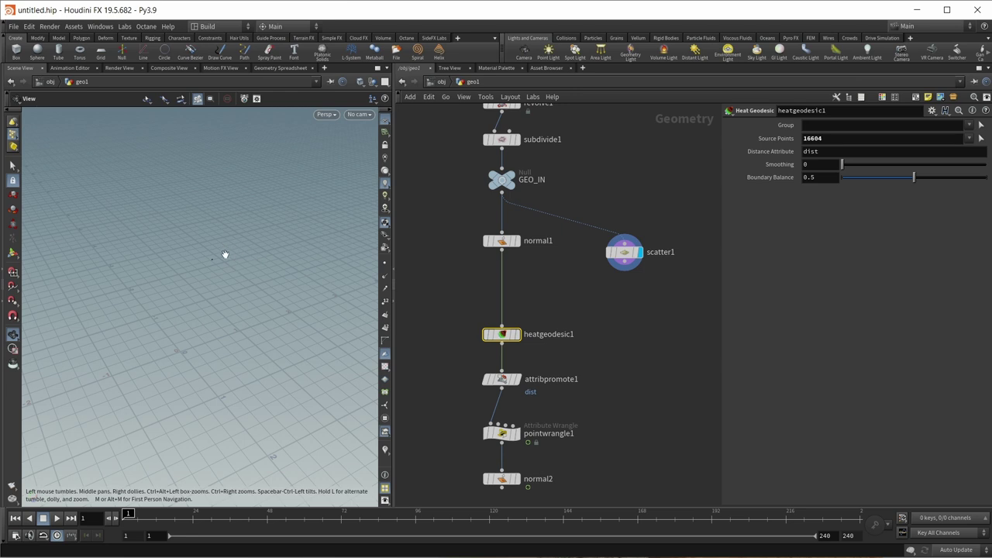
mouse_move(500, 340)
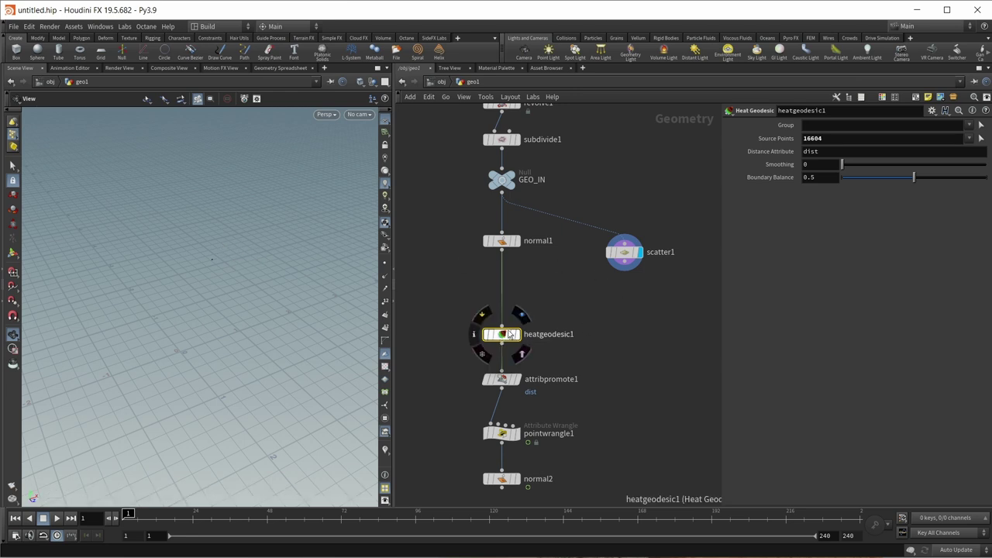
click(553, 294)
drag(624, 252, 624, 240)
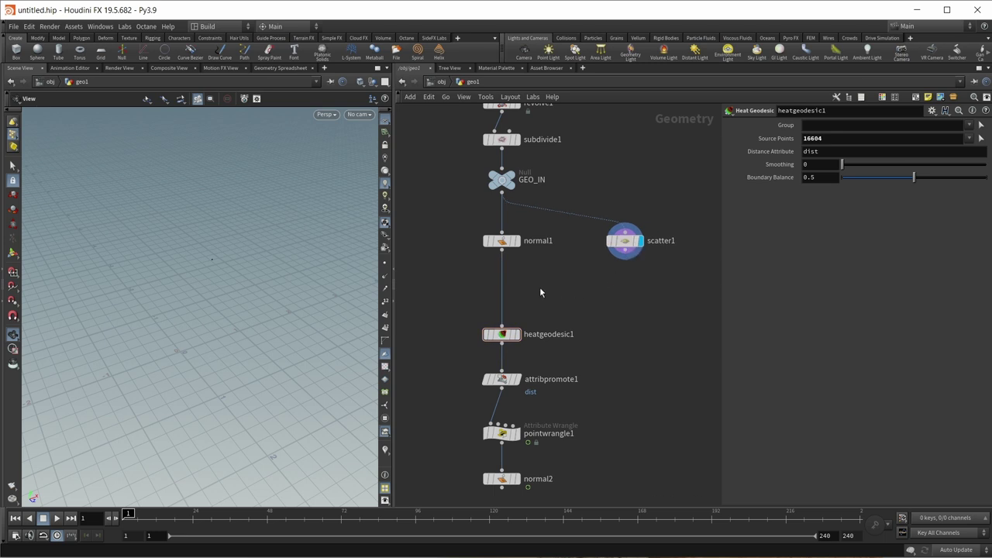
Add an Attribute Wrangle run over Detail (only once) between normal1 and heatgeodesic1, and connect scatter1 to its second input.
key(Tab)
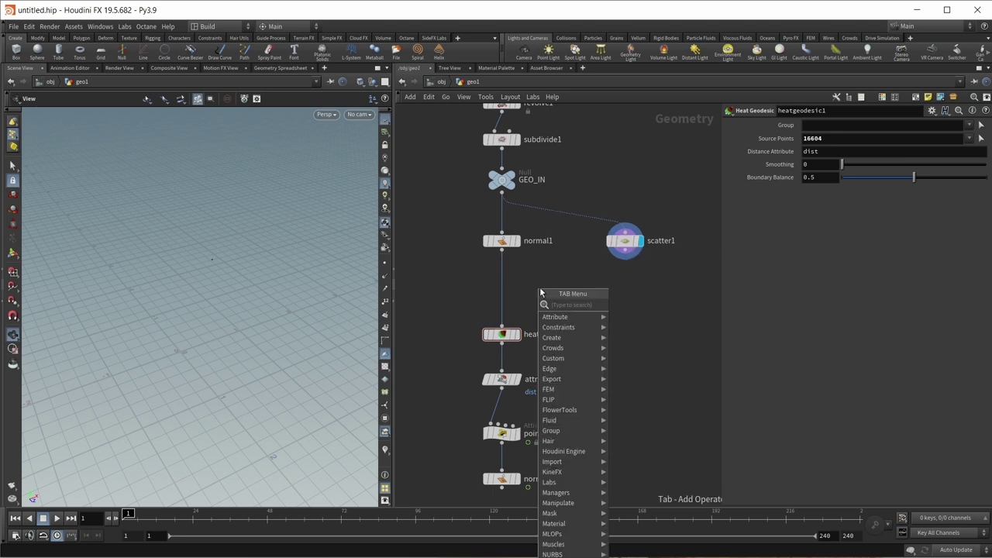
text(attrib e)
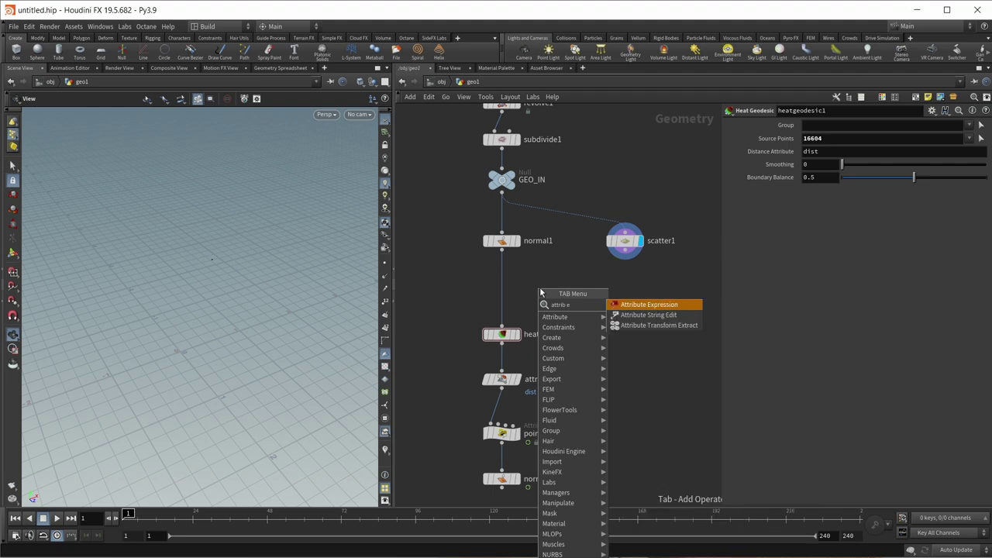
key(Return)
click(540, 288)
click(833, 165)
click(838, 170)
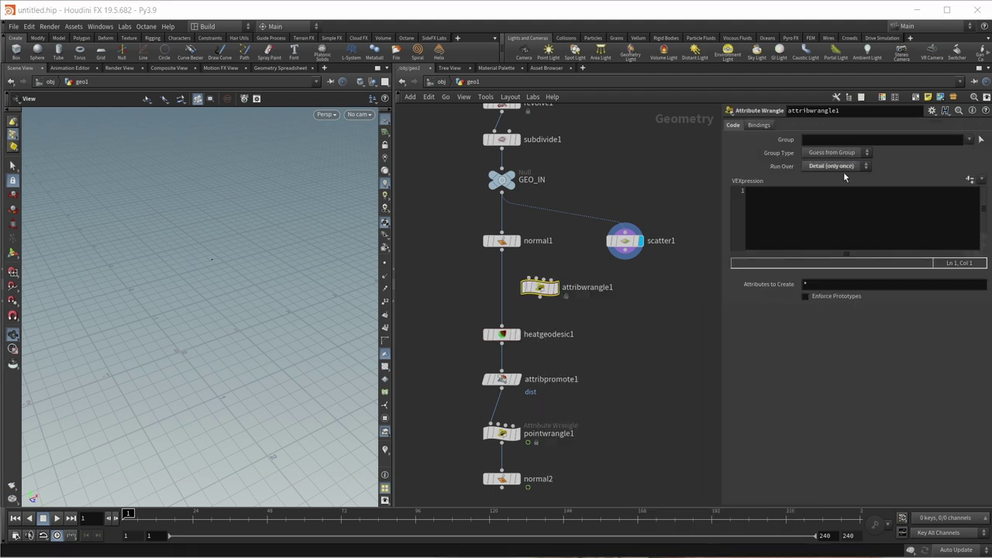
drag(540, 288, 502, 299)
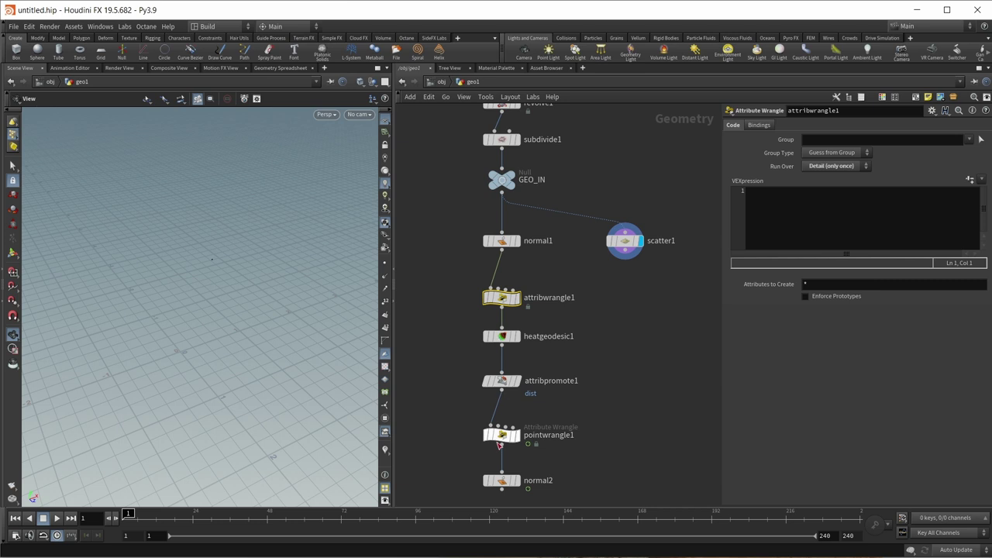
drag(632, 253, 505, 297)
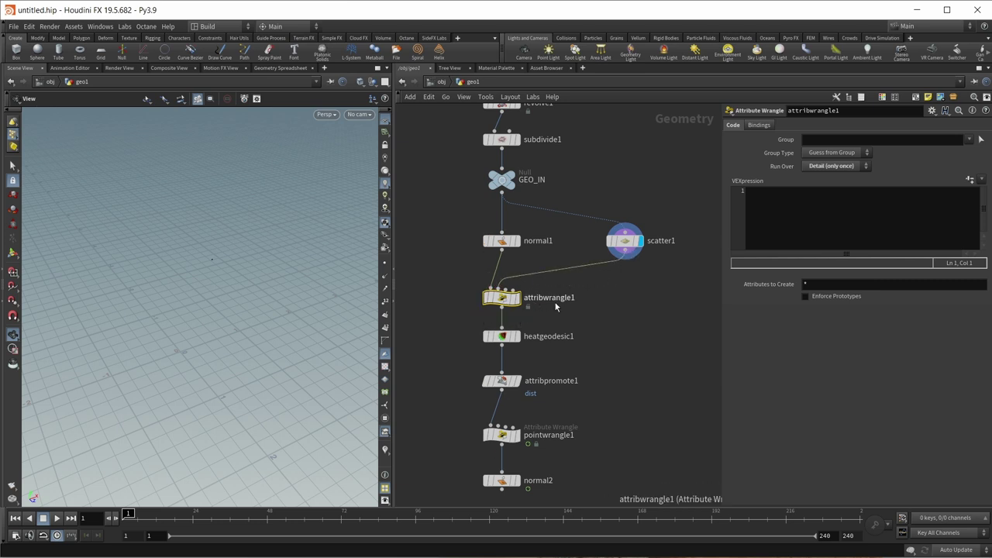
Write int pt = nearpoint(0, point(1, "P", 0)); as the first line of attribwrangle1's VEXpression.
click(775, 228)
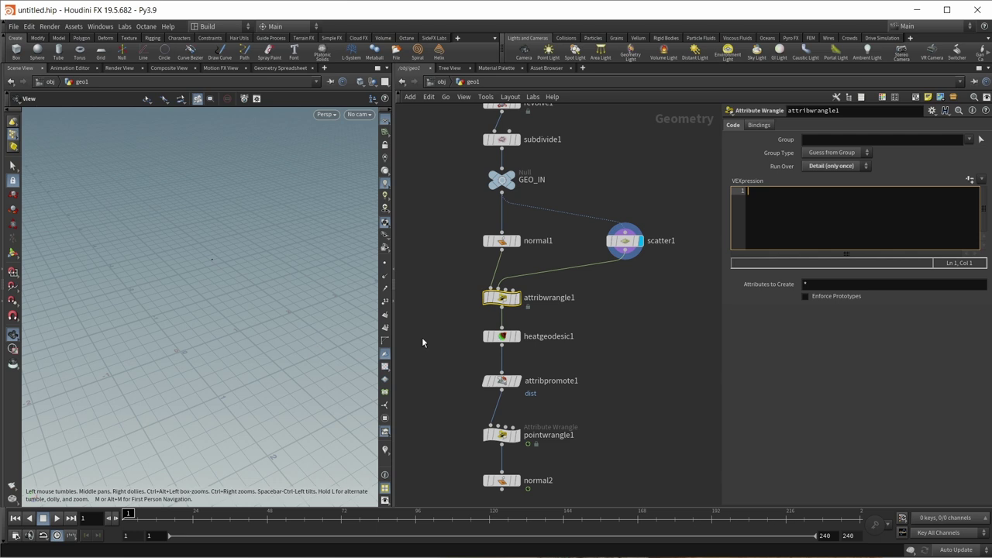
mouse_move(491, 302)
mouse_move(612, 242)
text(int )
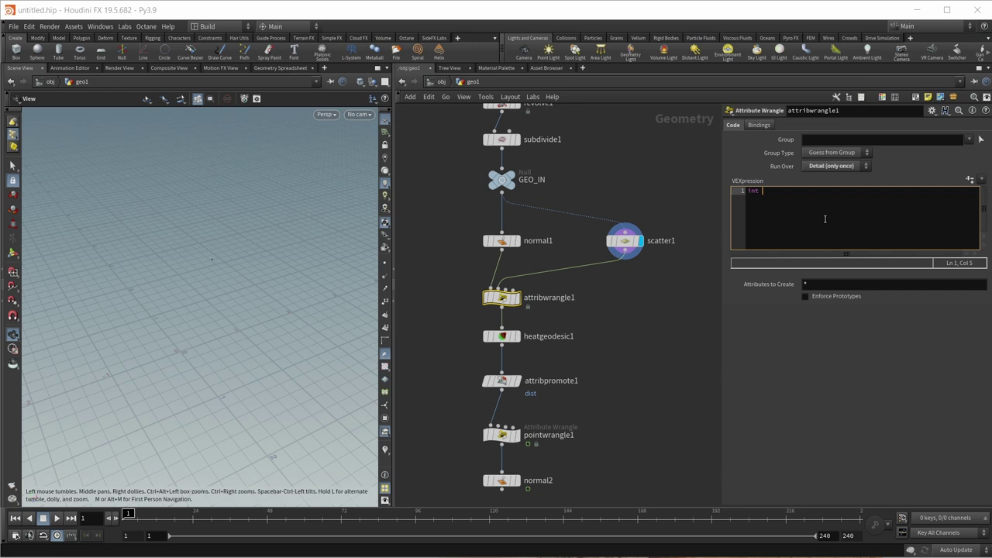
text(pt = near)
key(Return)
text((0, point()
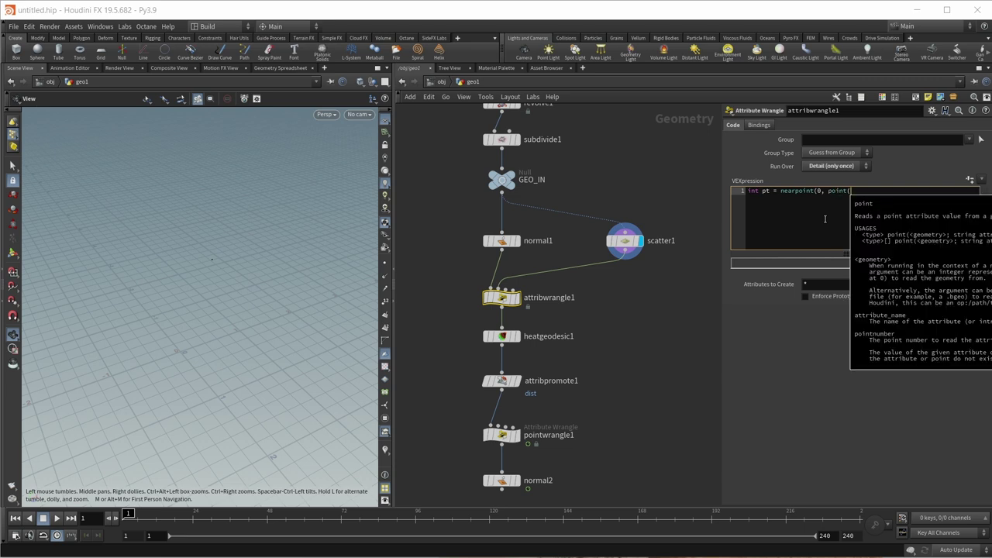
text(1, "P", )
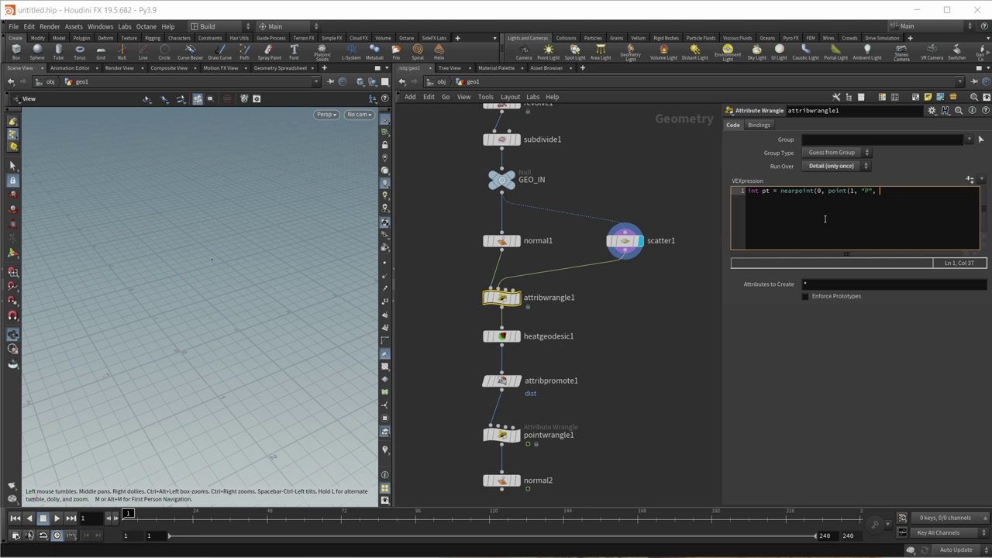
text(0));)
key(Return)
Add the second line setpointgroup(0, "npt", pt, 1, "set"); to attribwrangle1 and display the node.
text(setpoi)
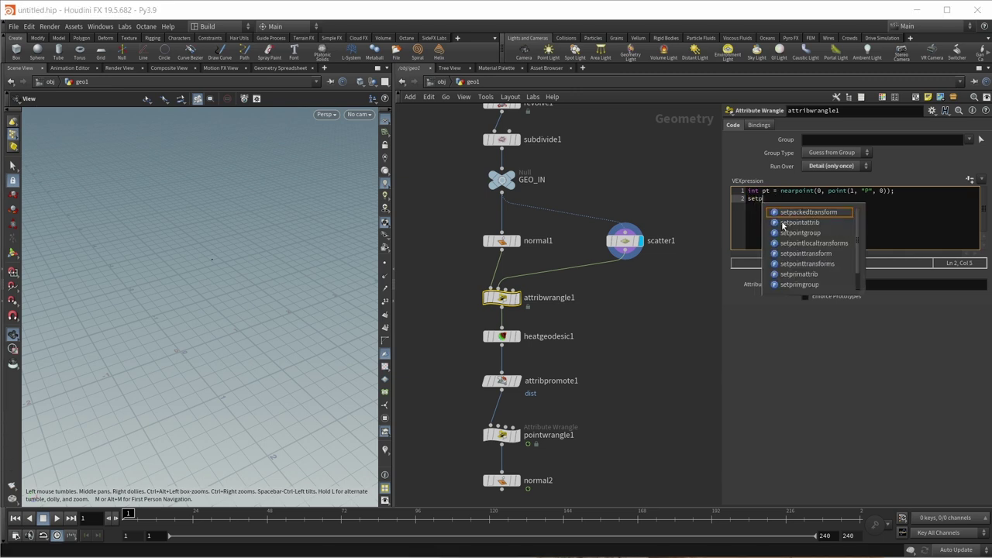
click(800, 223)
text((0, )
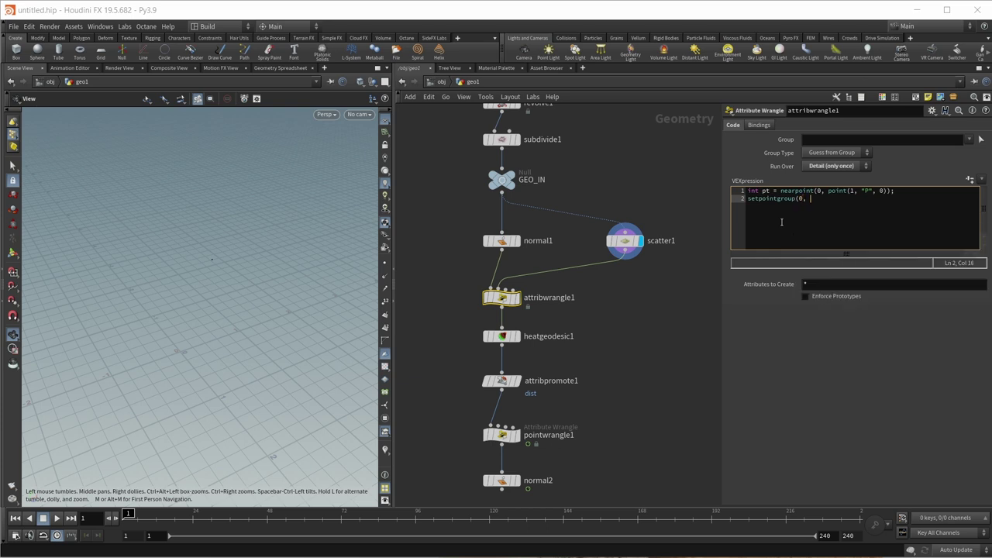
text("hpt", pt,)
text(1, "set");)
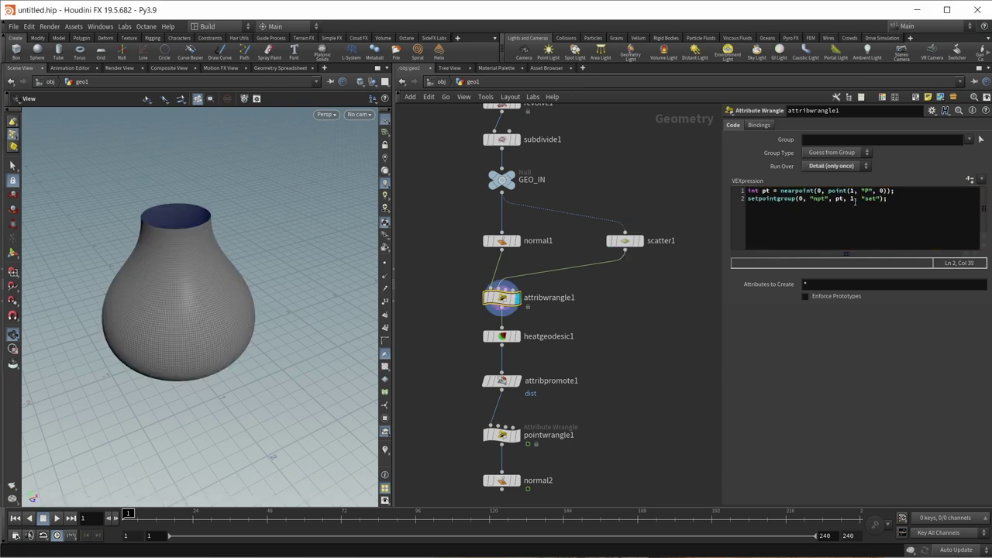
Set attribwrangle1's Output Selection Group to npt and compare the highlighted vase point with scatter1's output.
click(758, 126)
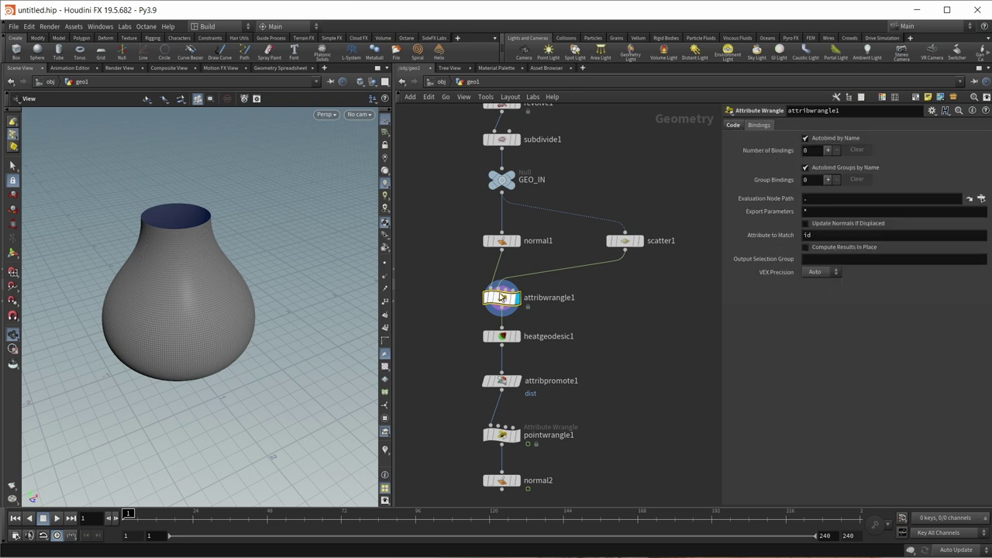
click(813, 258)
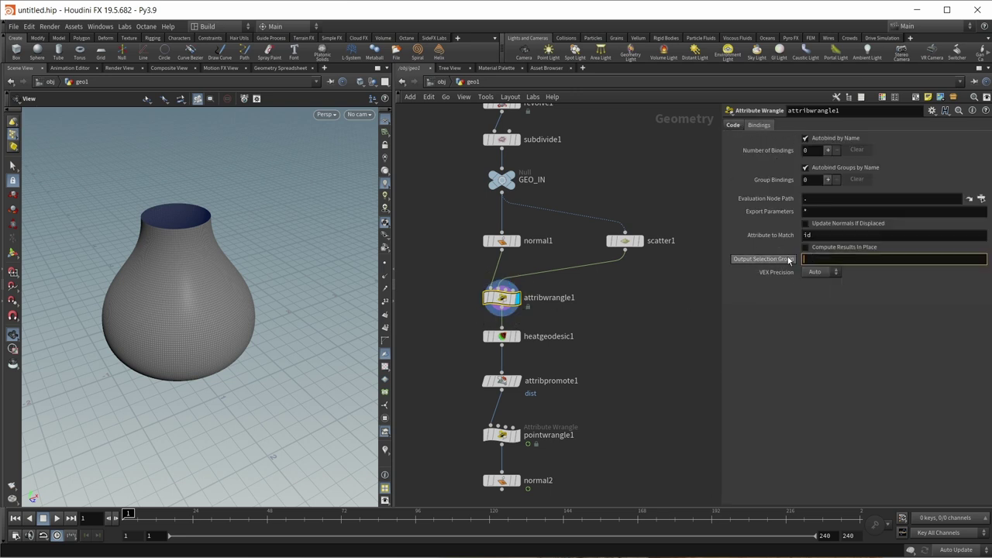
text(npt)
key(Return)
drag(255, 278, 243, 343)
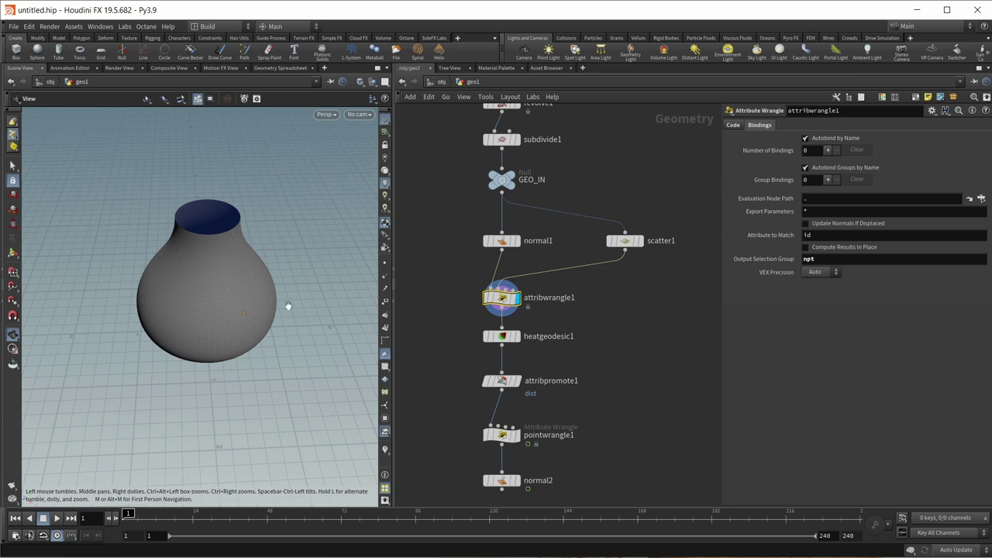
click(645, 244)
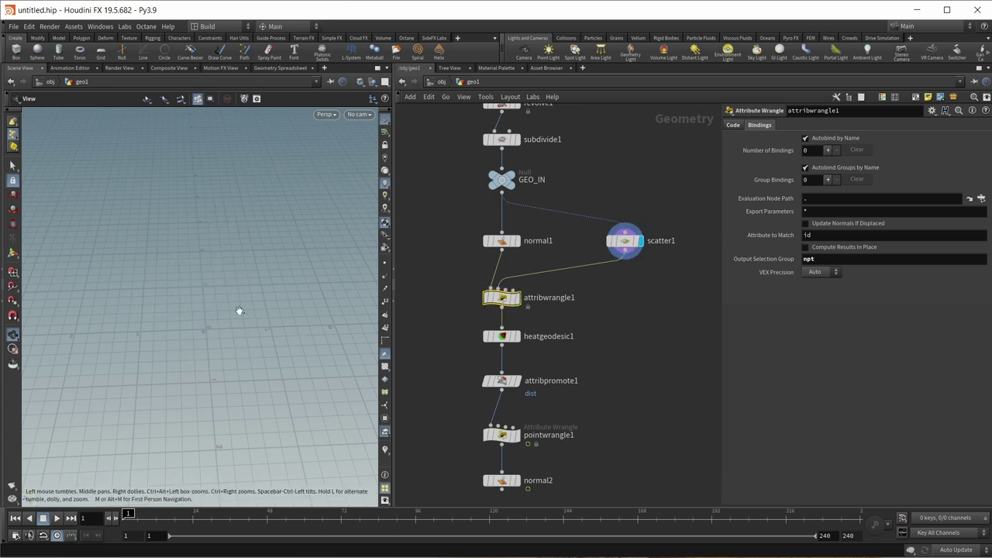
click(517, 297)
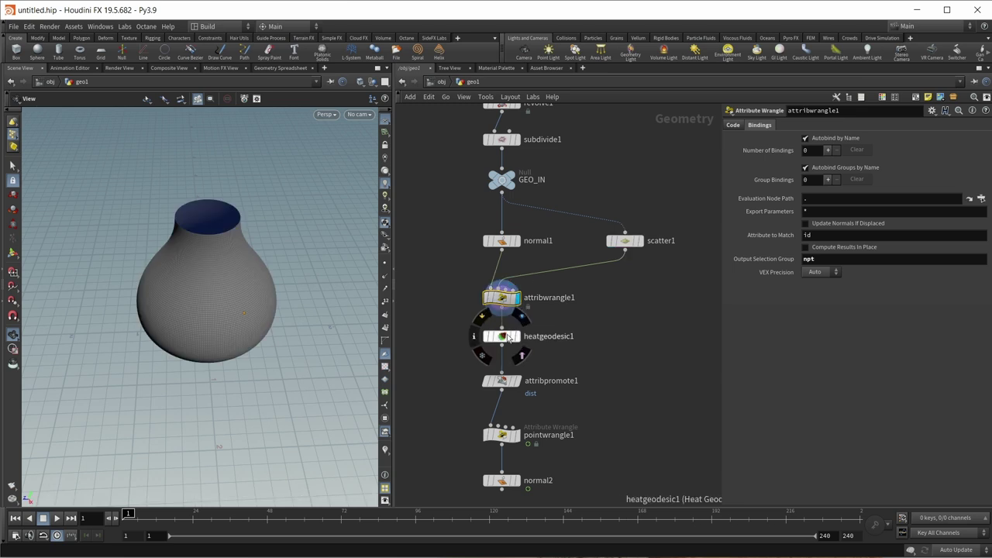
Set heatgeodesic1's Source Points to npt and display normal2 to inspect the displaced vase.
click(508, 339)
double_click(832, 137)
text(npt)
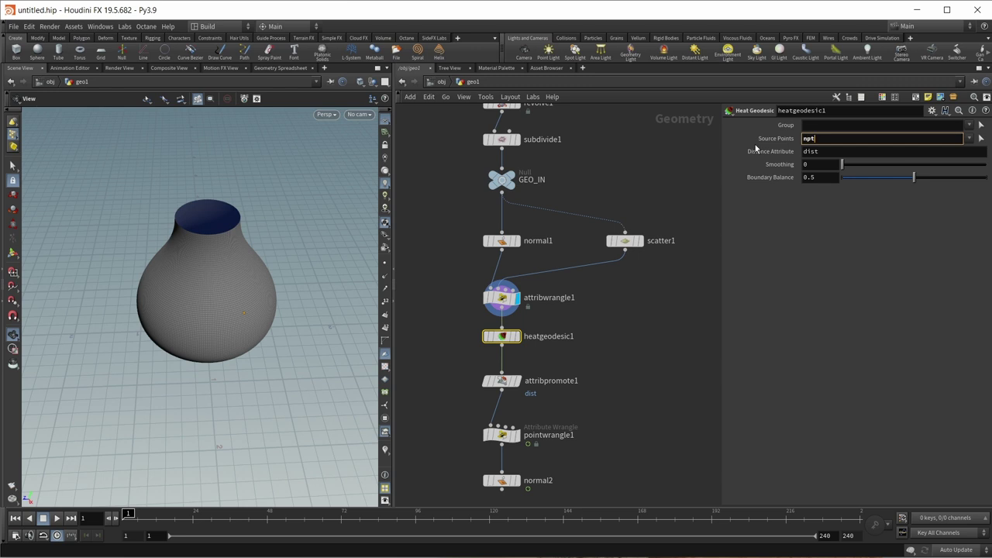
key(Return)
scroll(617, 295, down, 3)
click(519, 407)
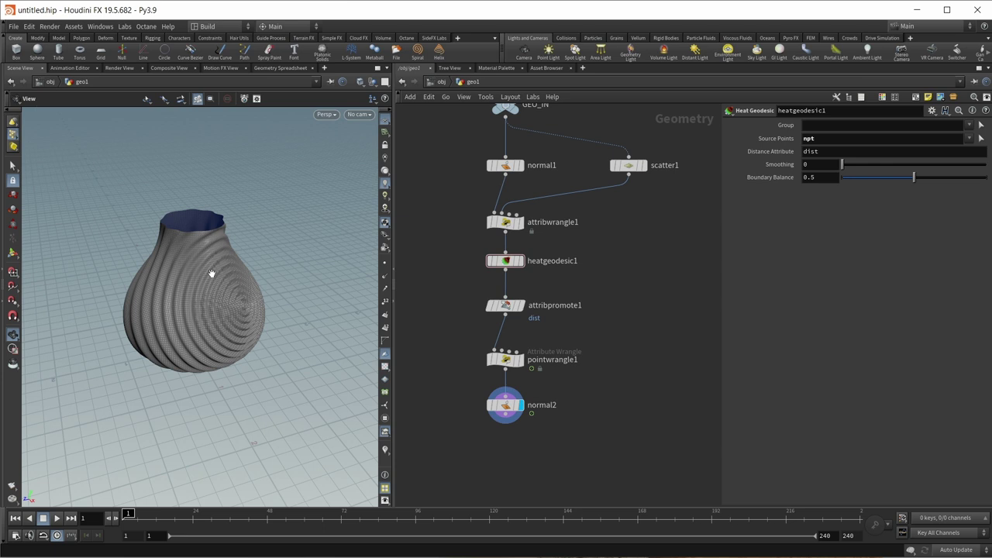
mouse_move(516, 259)
drag(212, 284, 240, 314)
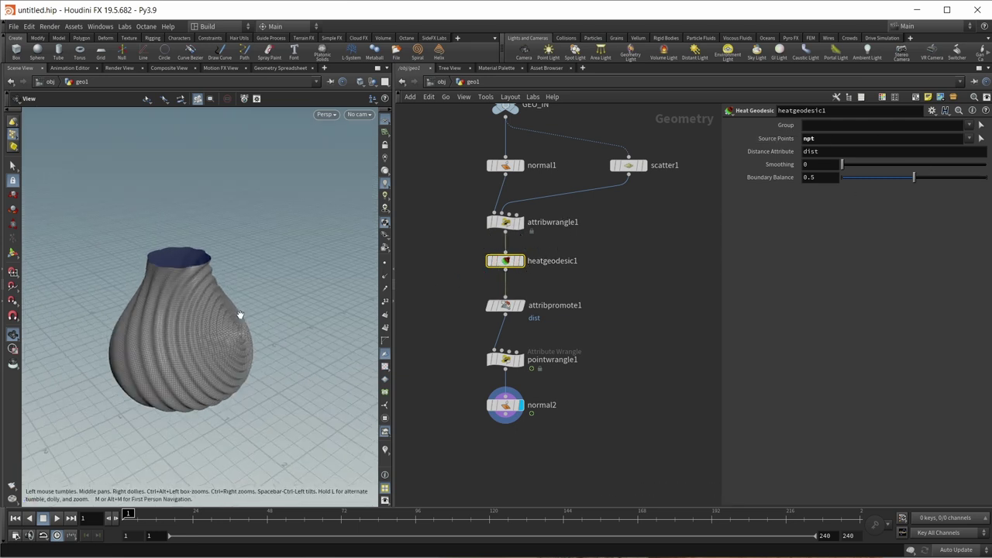
Try picking two points on the vase body as heatgeodesic1's source points and inspect the ripples from several angles.
mouse_move(526, 266)
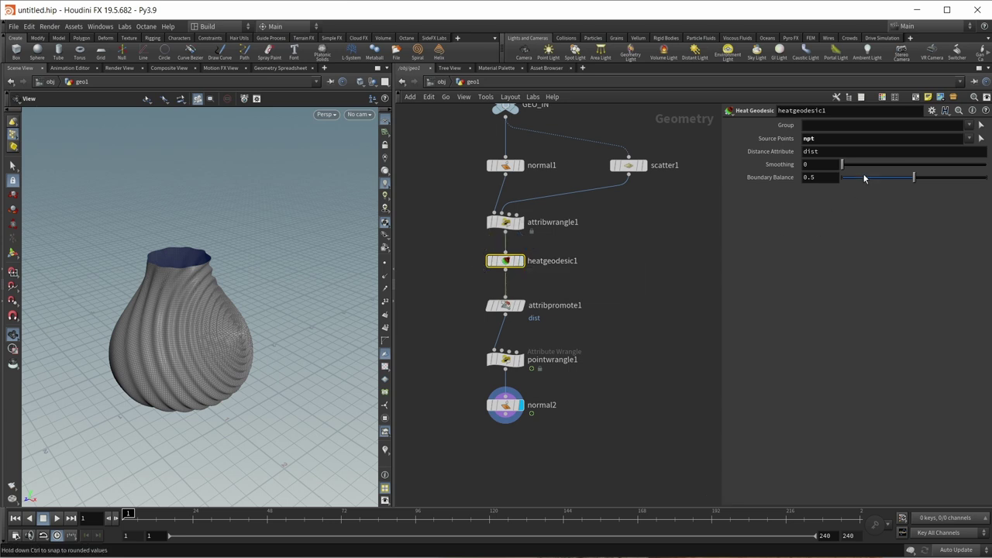
click(980, 138)
click(135, 332)
shift+click(189, 353)
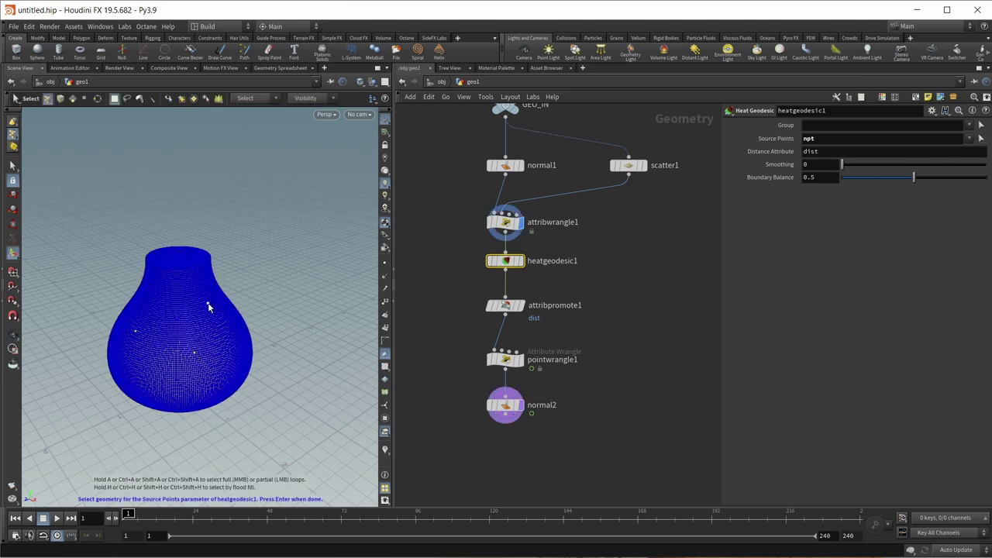
key(Return)
drag(166, 312, 197, 309)
drag(163, 407, 144, 423)
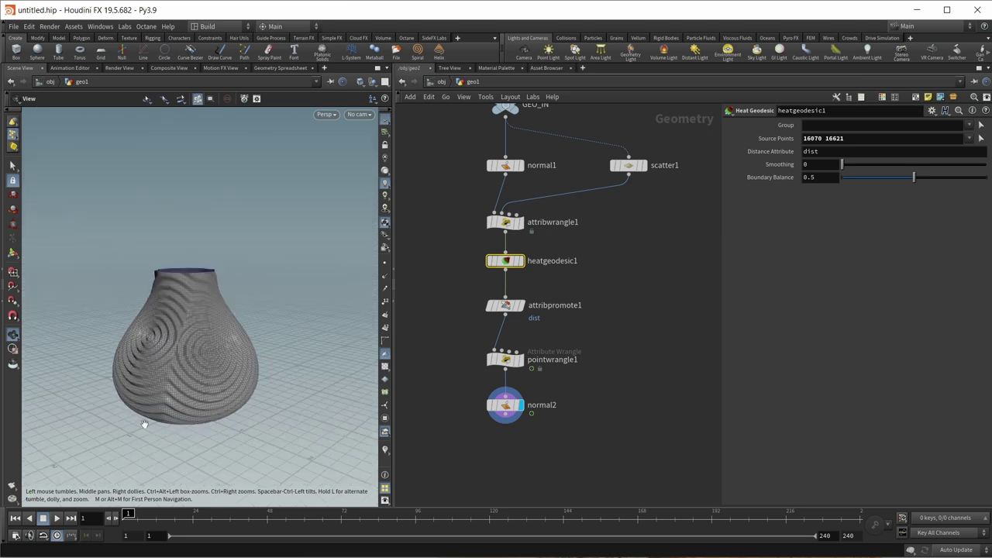
drag(194, 316, 183, 312)
drag(166, 360, 176, 340)
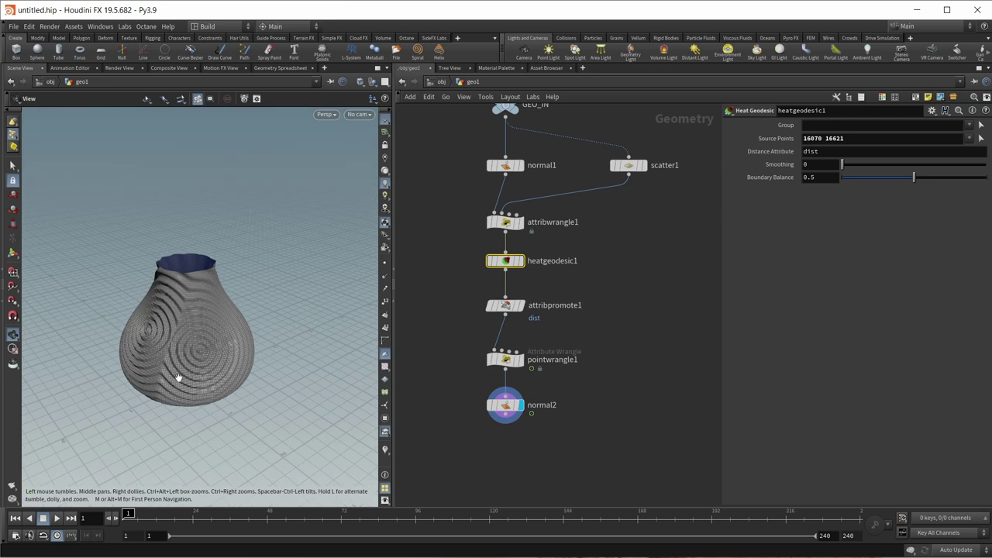
drag(178, 377, 188, 372)
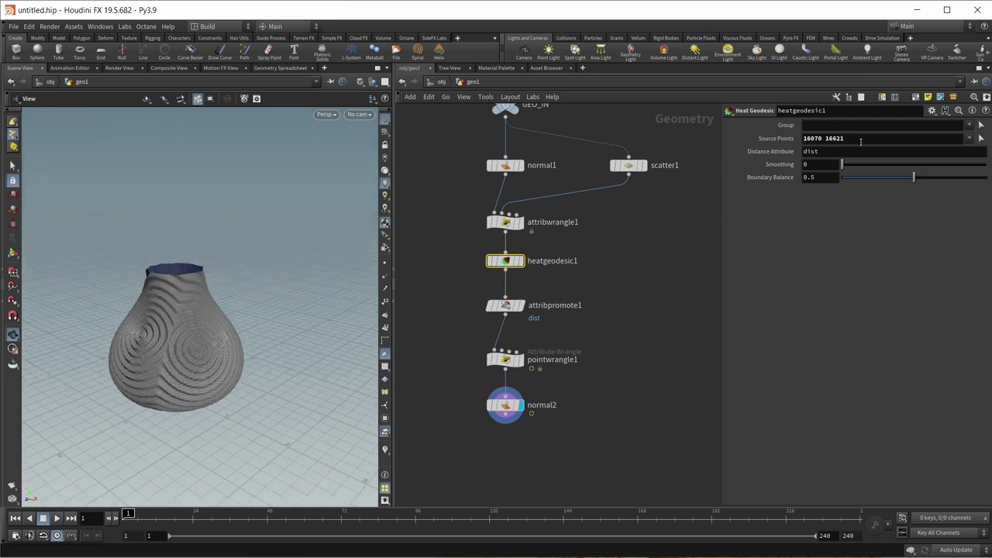
Restore heatgeodesic1's Source Points to the npt group.
drag(849, 138, 717, 141)
text(npt)
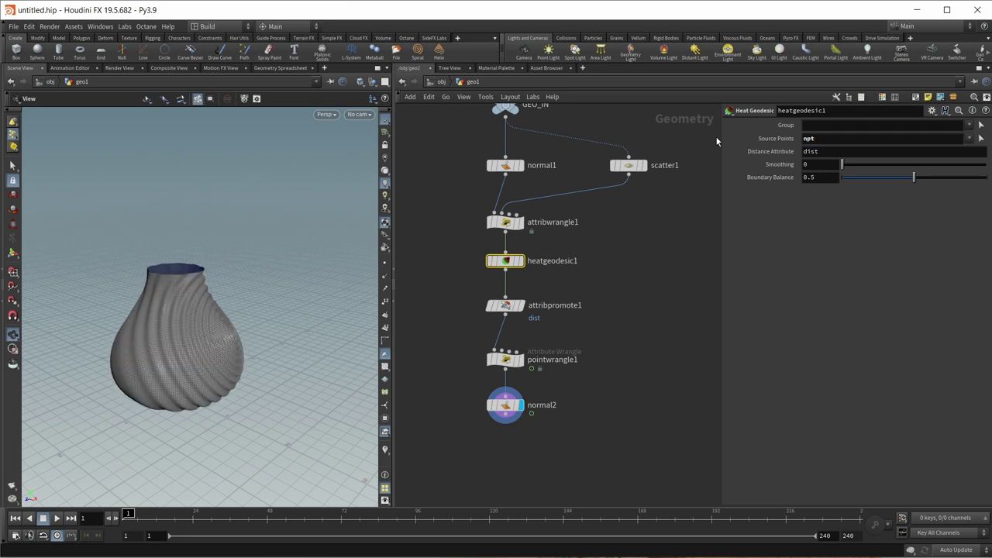
key(Return)
Move attribpromote1, pointwrangle1 and normal2 down together to make room below heatgeodesic1.
key(h)
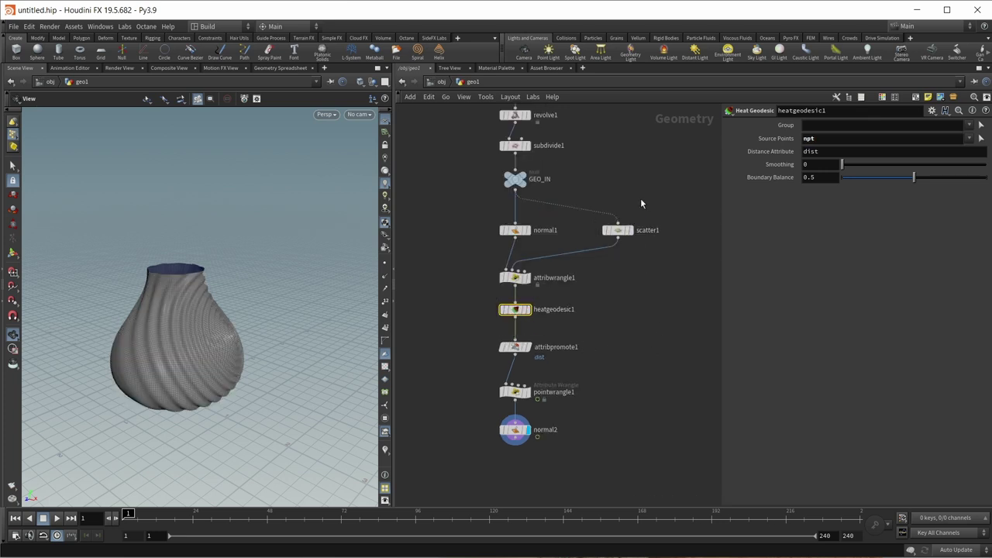
scroll(641, 242, down, 1)
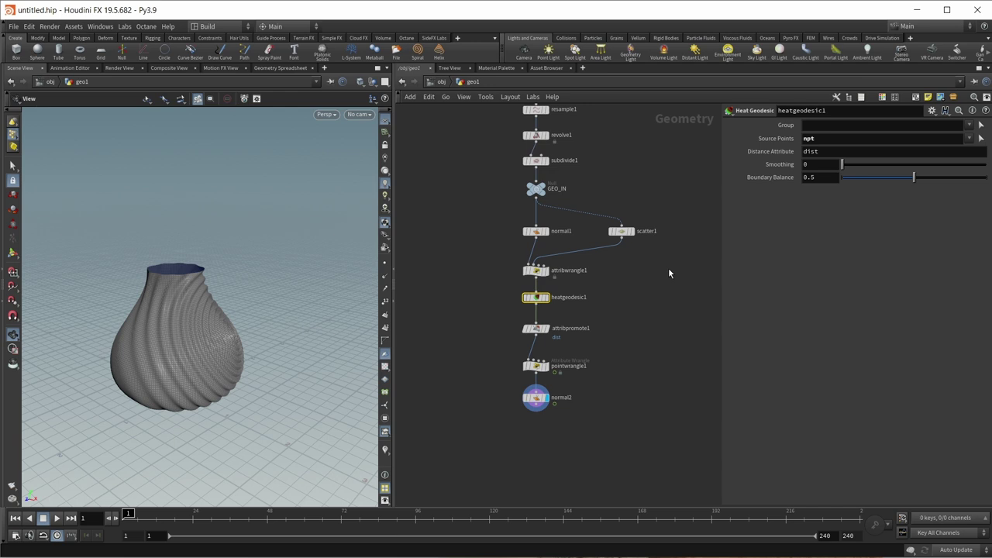
drag(594, 428, 526, 325)
drag(535, 327, 535, 427)
Review the nodes to repeat per source point: attribwrangle1, heatgeodesic1 and the displacement code in pointwrangle1.
drag(474, 210, 517, 262)
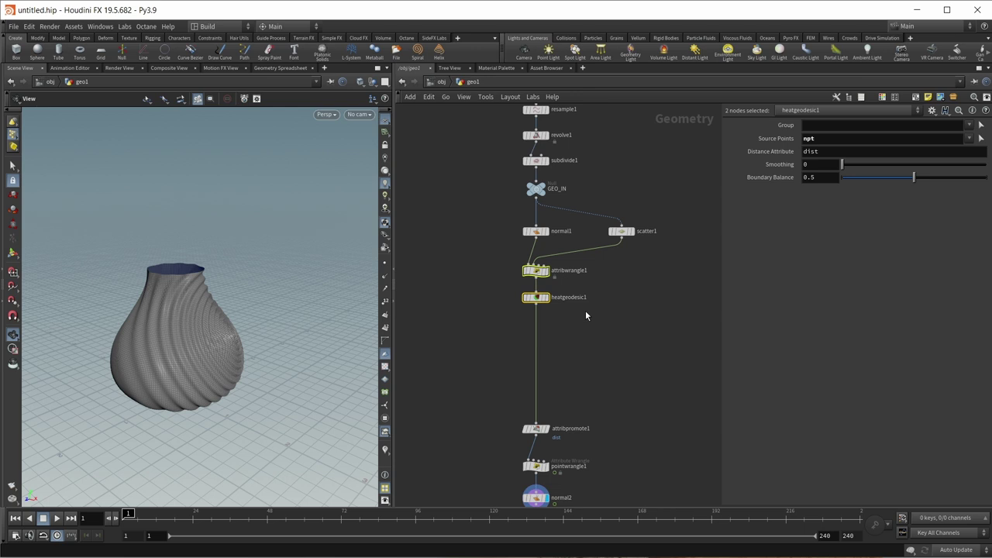
scroll(580, 343, down, 2)
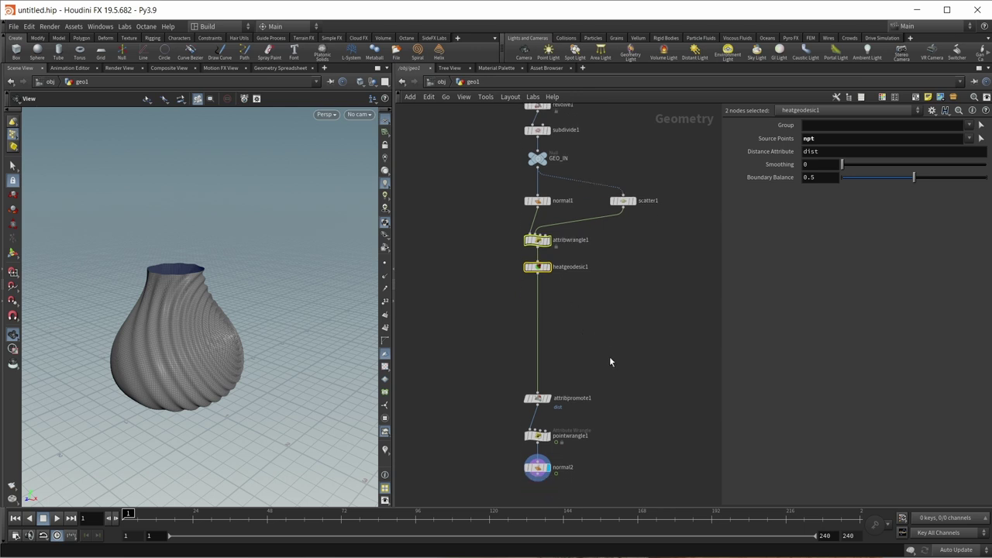
click(541, 438)
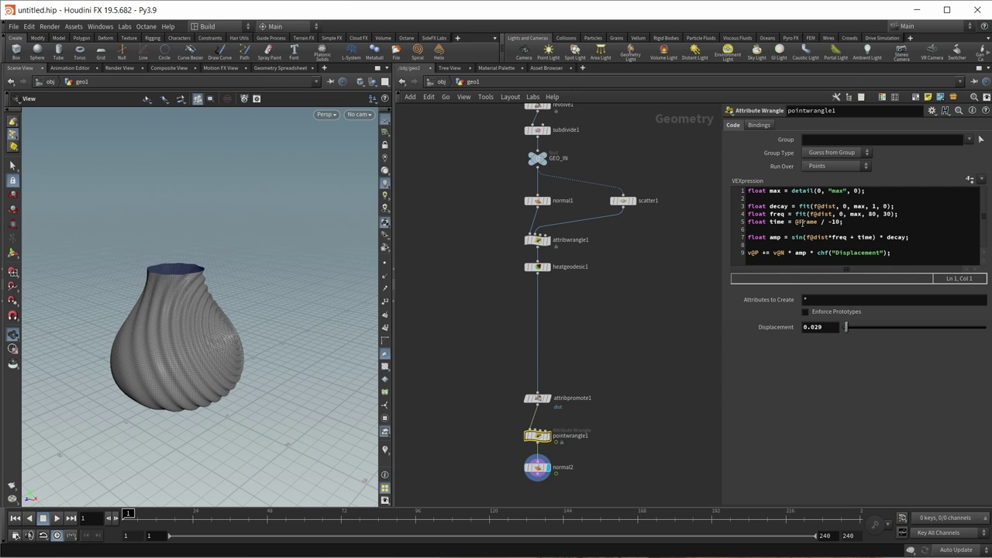
middle_drag(647, 281, 638, 298)
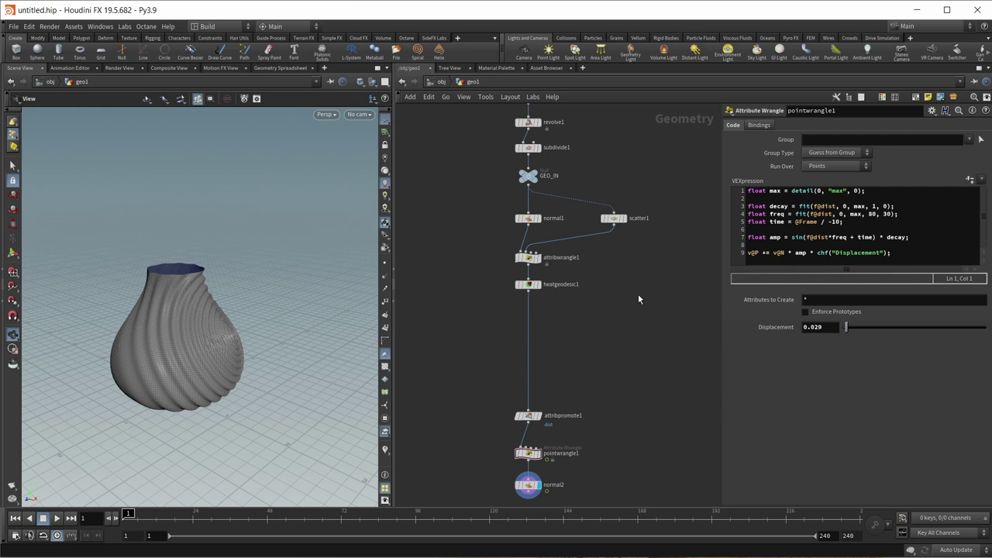
drag(465, 292, 556, 302)
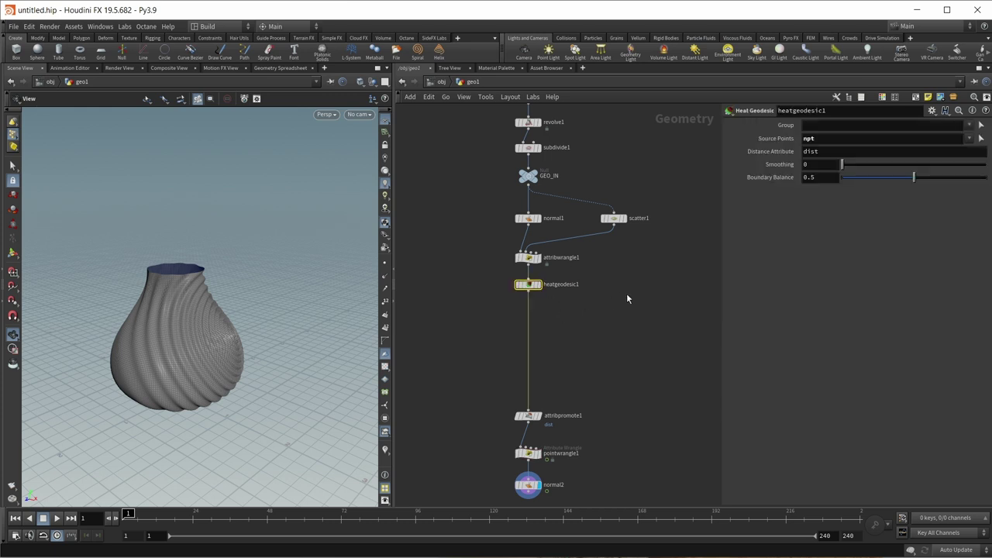
click(626, 293)
middle_drag(633, 289, 623, 295)
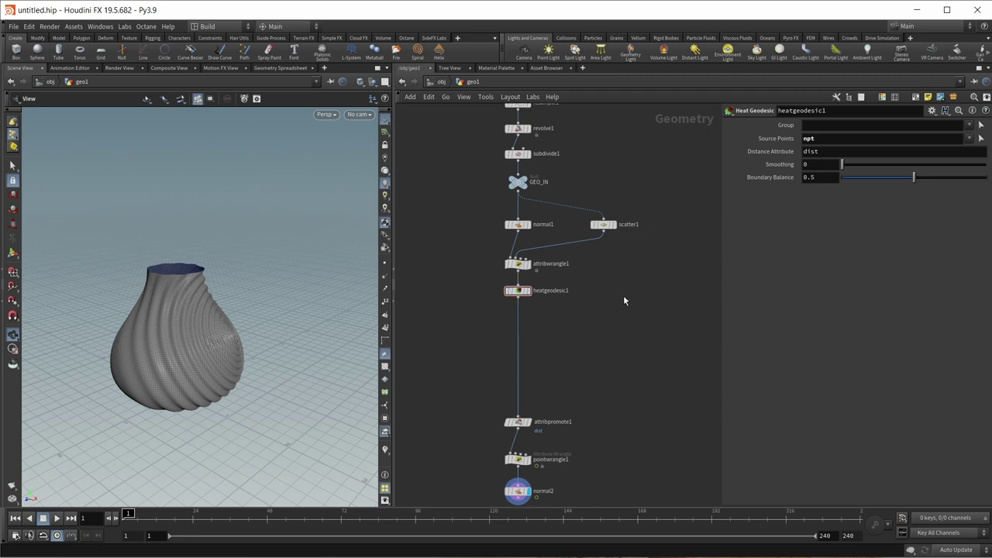
Add a feedback For-Loop block with begin and end nodes beside attribwrangle1 and heatgeodesic1.
key(Tab)
text(for)
key(Return)
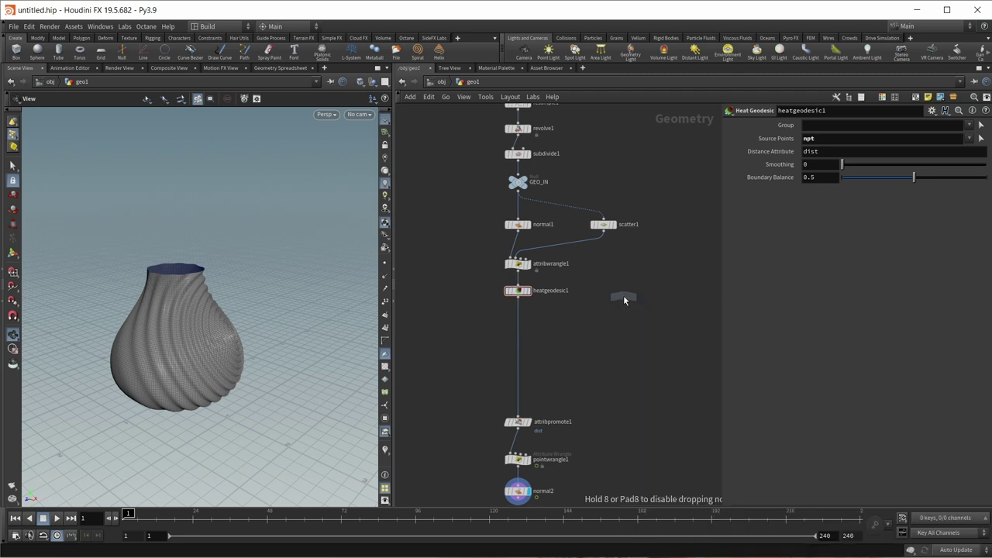
click(625, 297)
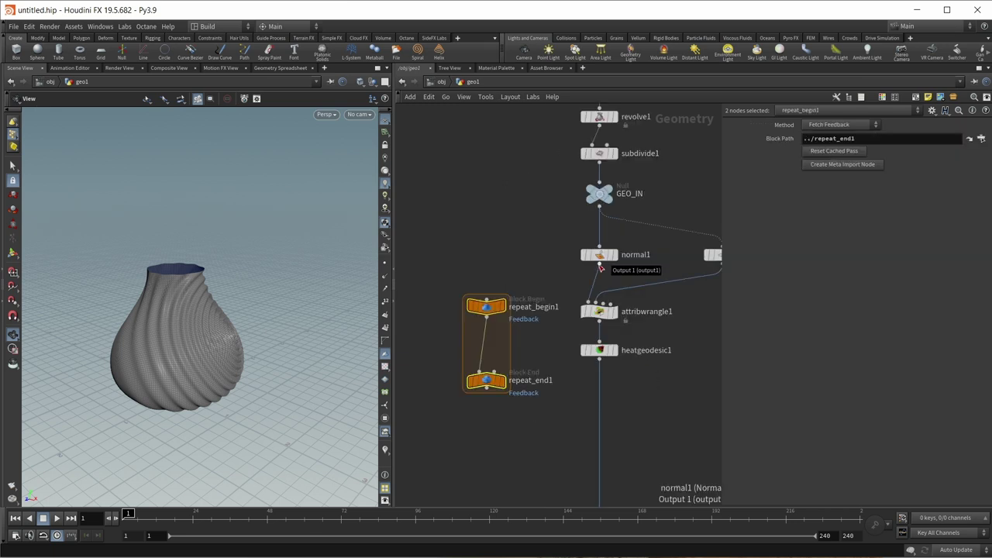
Wire the loop around attribwrangle1 and heatgeodesic1, feeding from normal1 and outputting to attribpromote1, and tidy the network layout.
drag(599, 268, 593, 302)
click(544, 356)
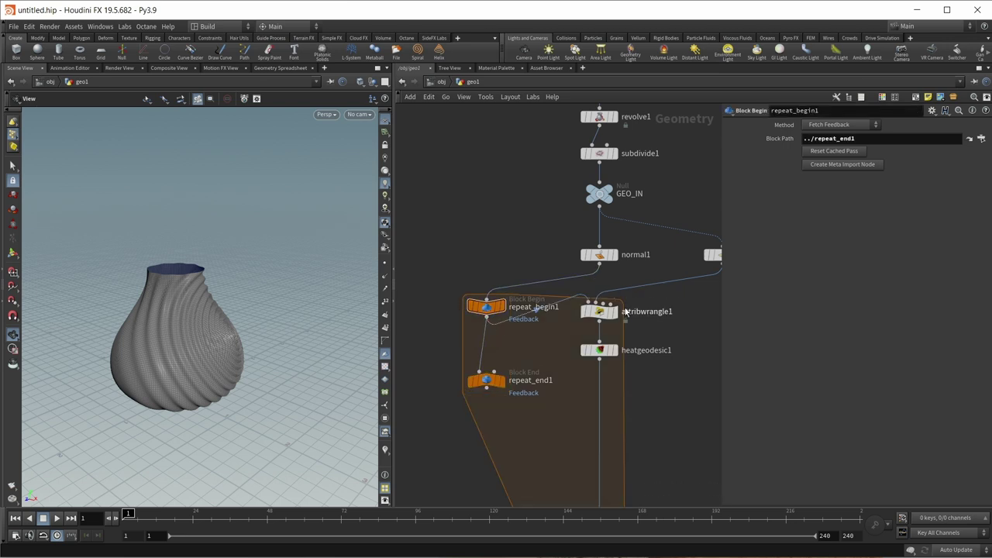
drag(601, 359, 593, 380)
scroll(480, 382, down, 3)
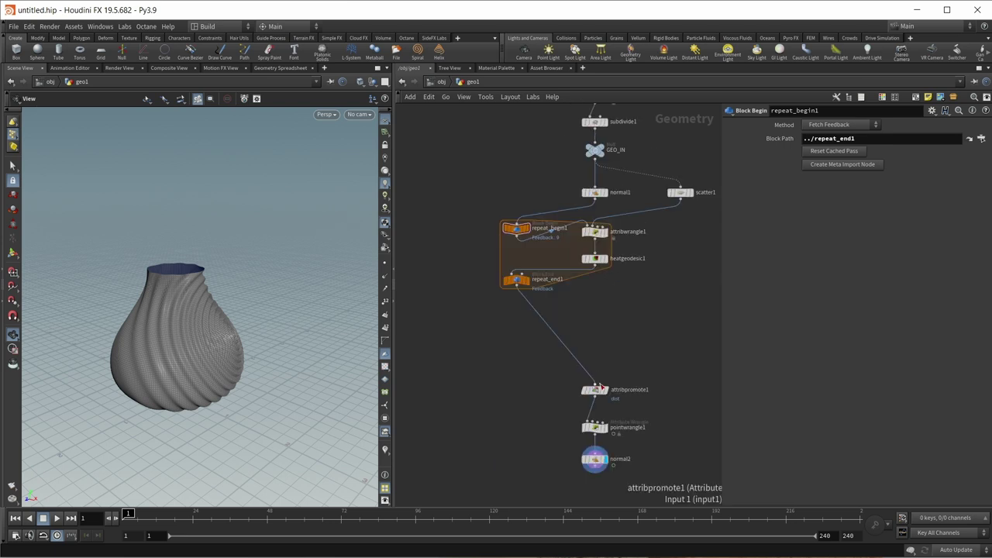
scroll(588, 320, up, 2)
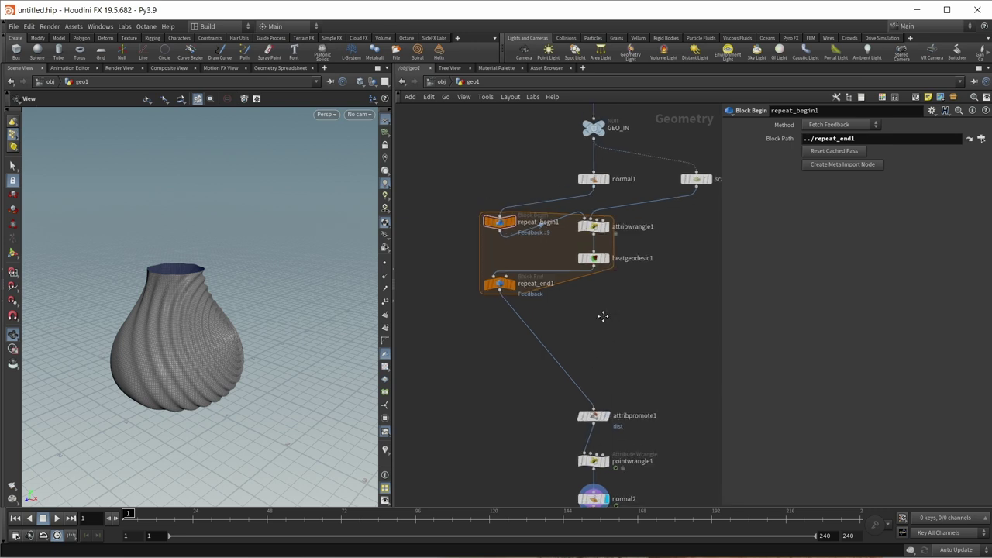
key(l)
drag(508, 367, 570, 389)
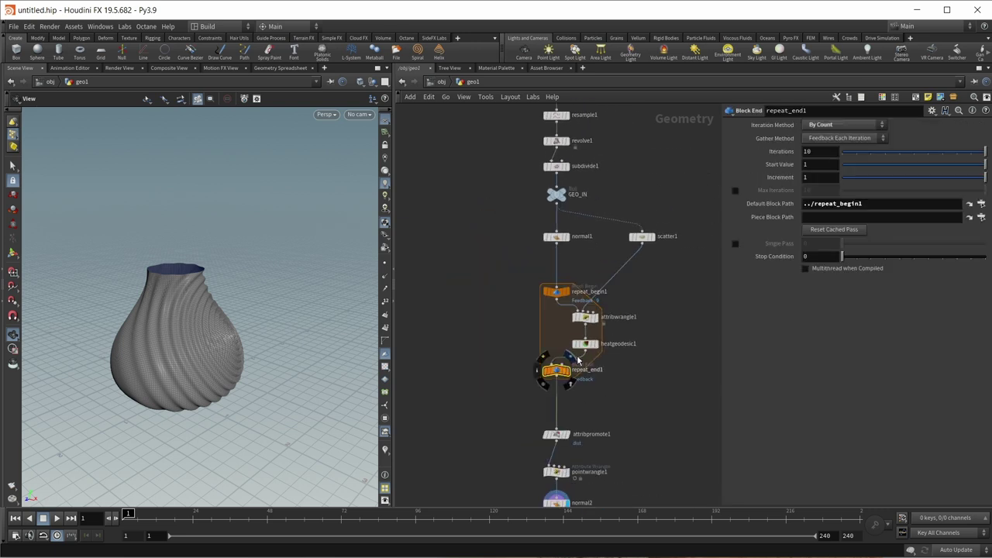
Display scatter1 and set its Force Total Count to 5.
mouse_move(562, 375)
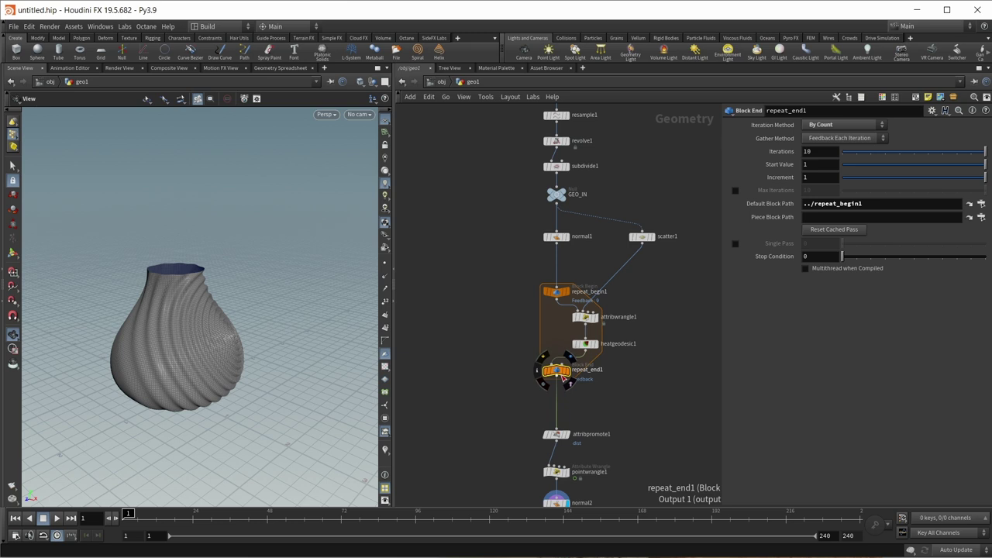
mouse_move(643, 244)
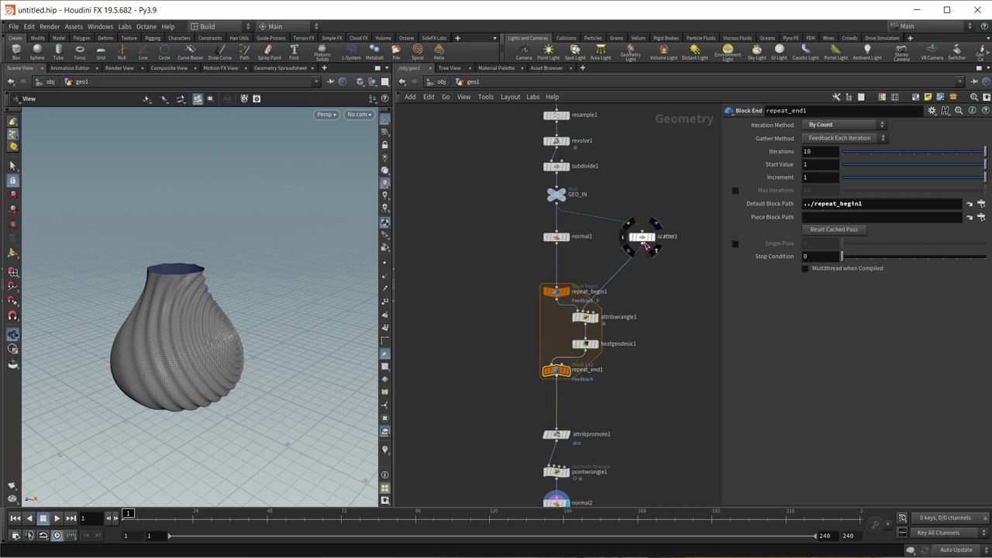
middle_drag(657, 268, 643, 300)
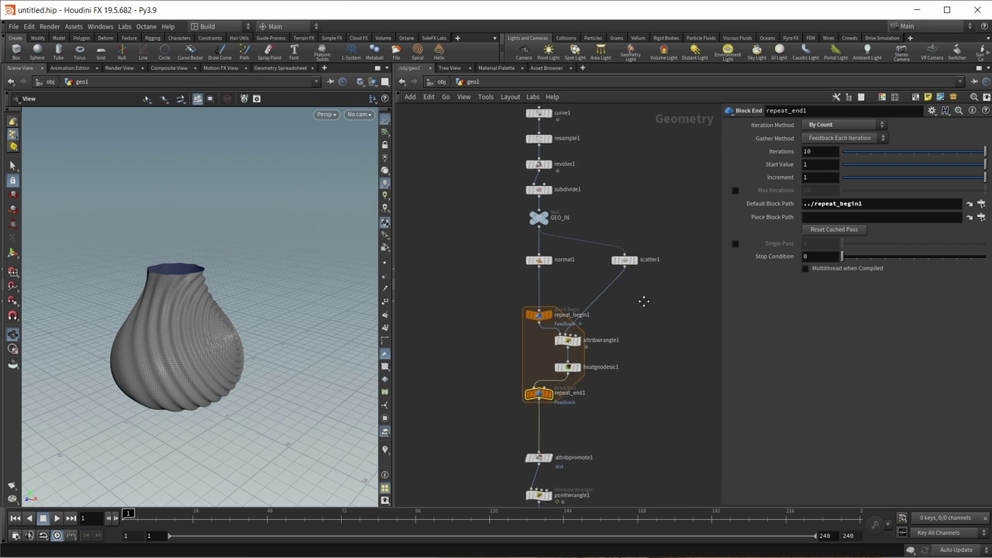
click(622, 261)
click(632, 263)
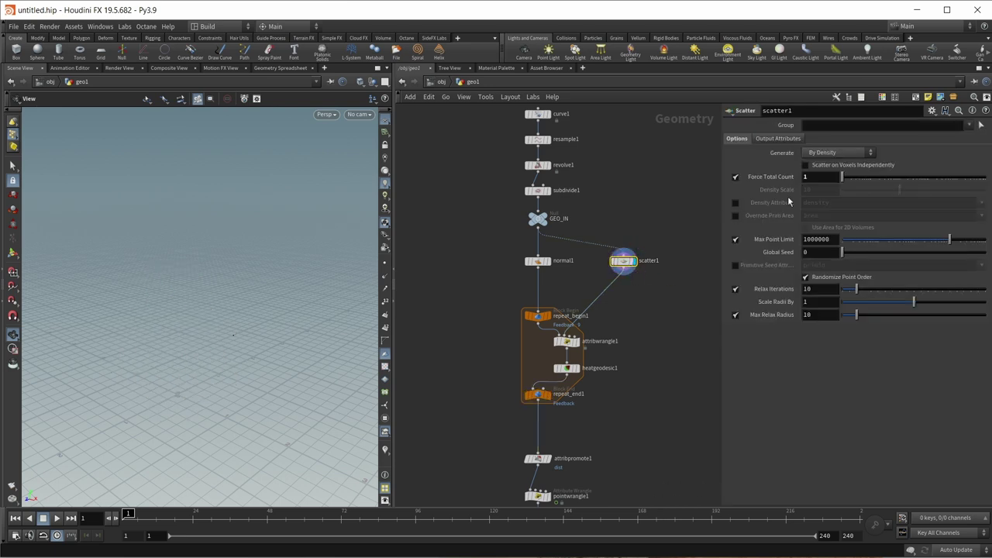
click(813, 177)
text(5)
key(Return)
Insert a Null named IN_PTS between scatter1 and attribwrangle1.
key(Tab)
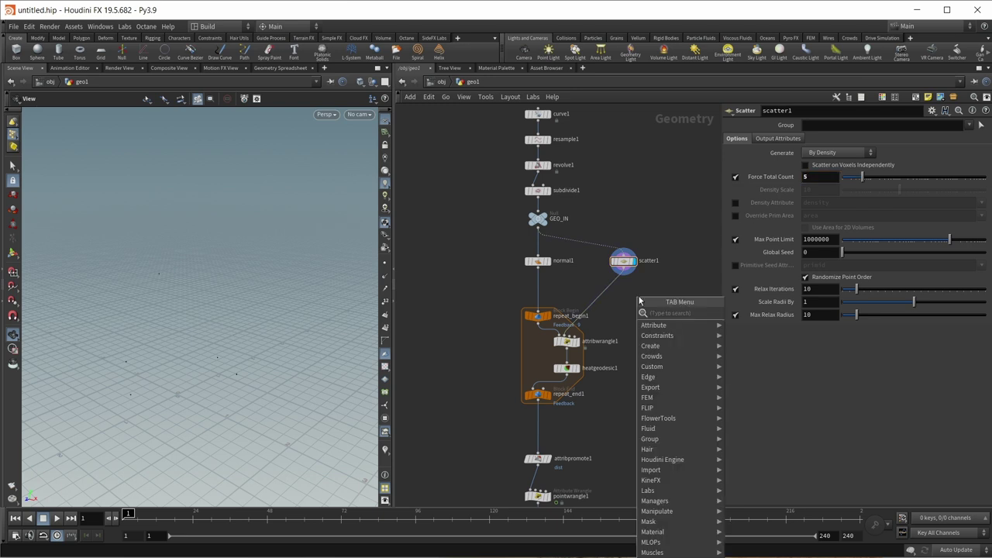
text(nu)
key(Return)
click(623, 291)
text(IN_PTS)
key(Return)
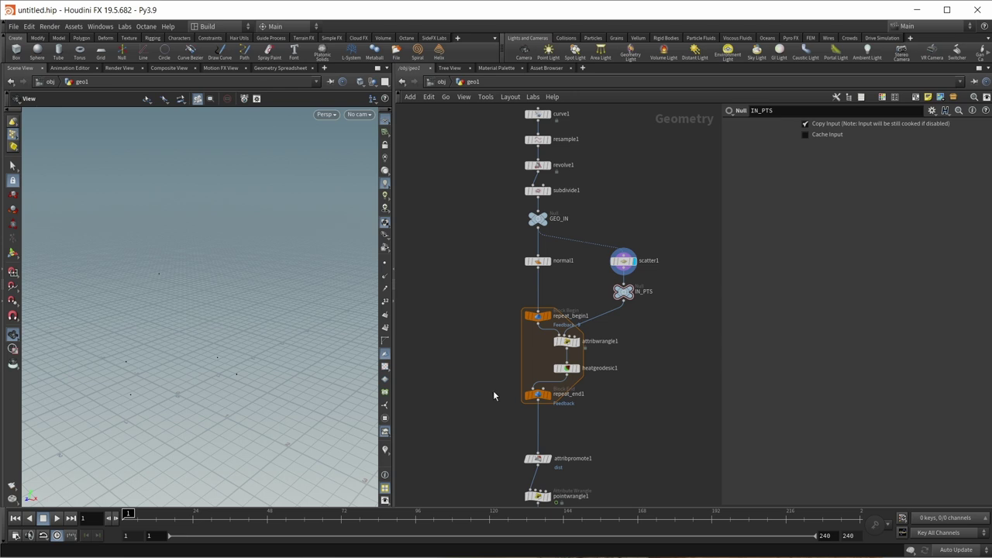
Set repeat_end1's Iterations to the expression npoints("../IN_PTS/").
click(538, 394)
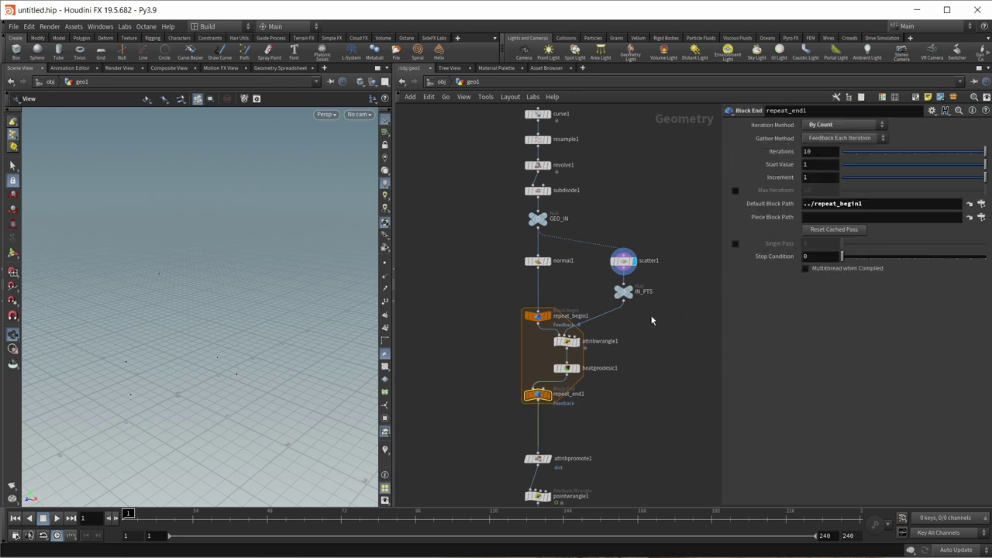
click(624, 293)
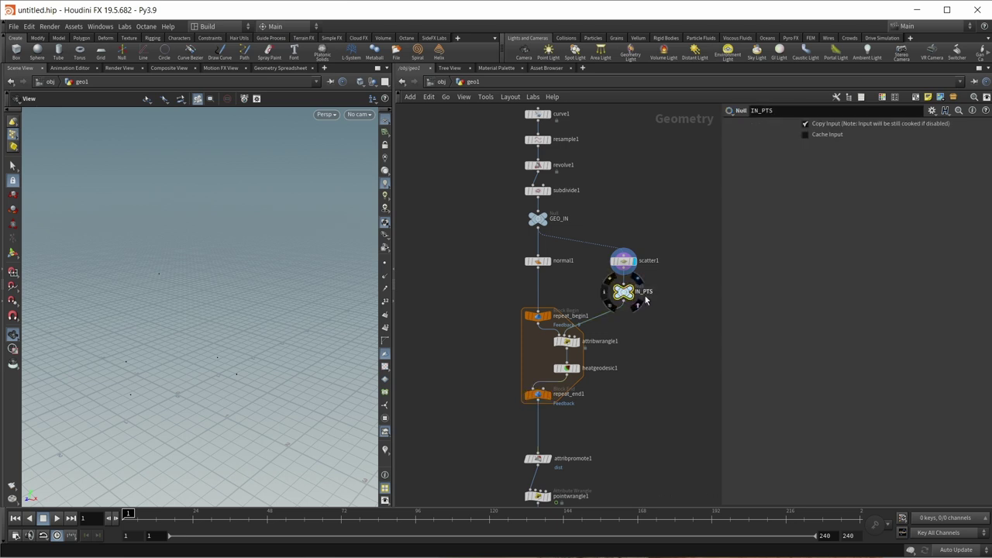
click(537, 394)
click(821, 151)
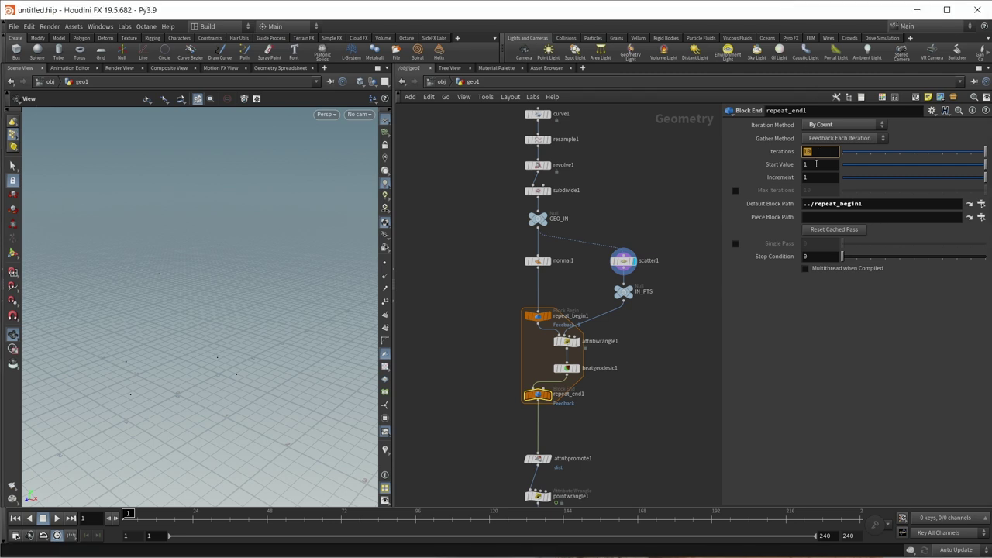
text(npoints)
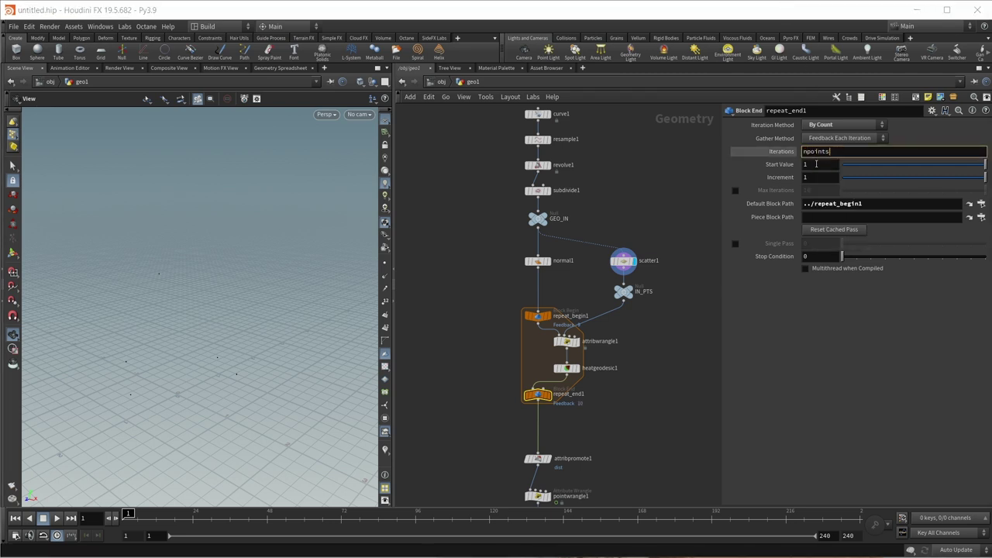
text(("../)
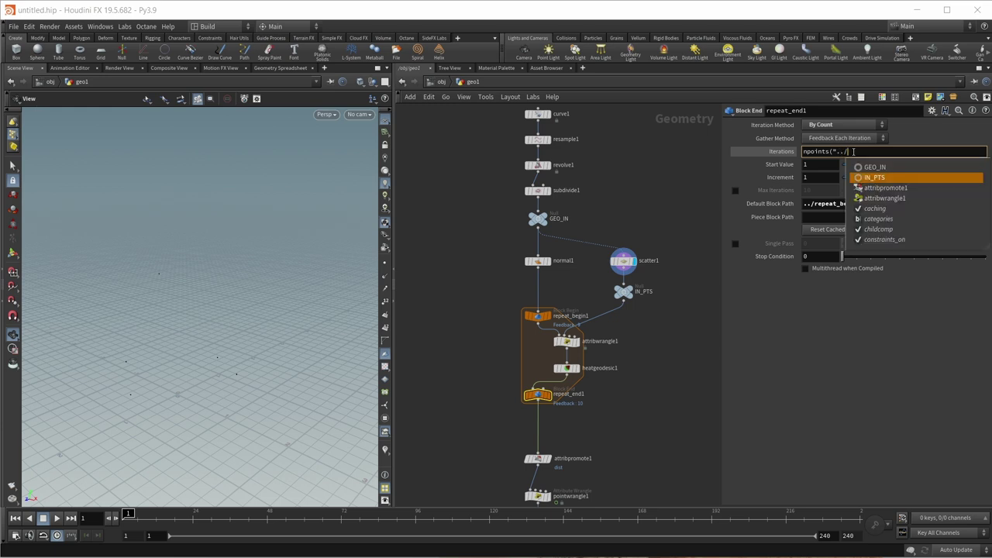
key(Return)
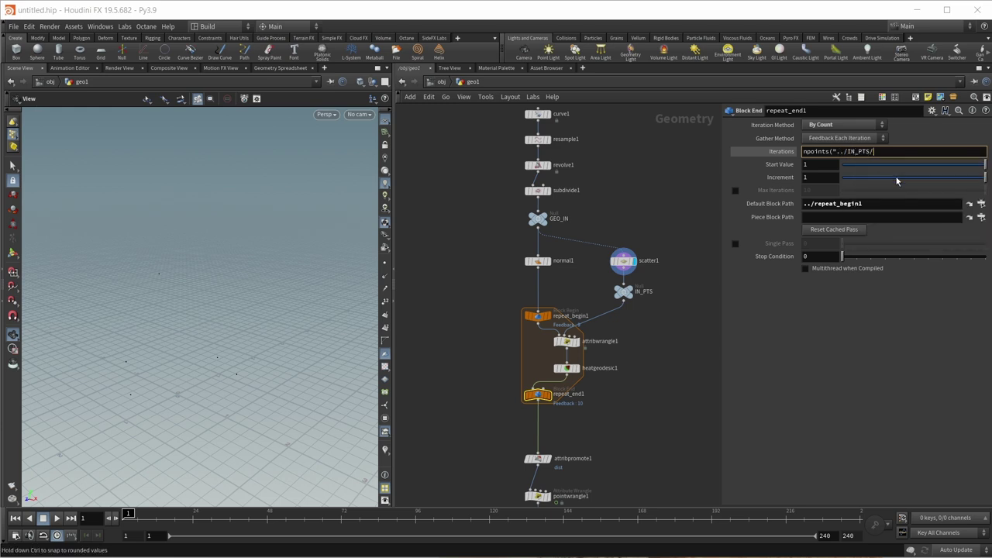
text("))
key(Return)
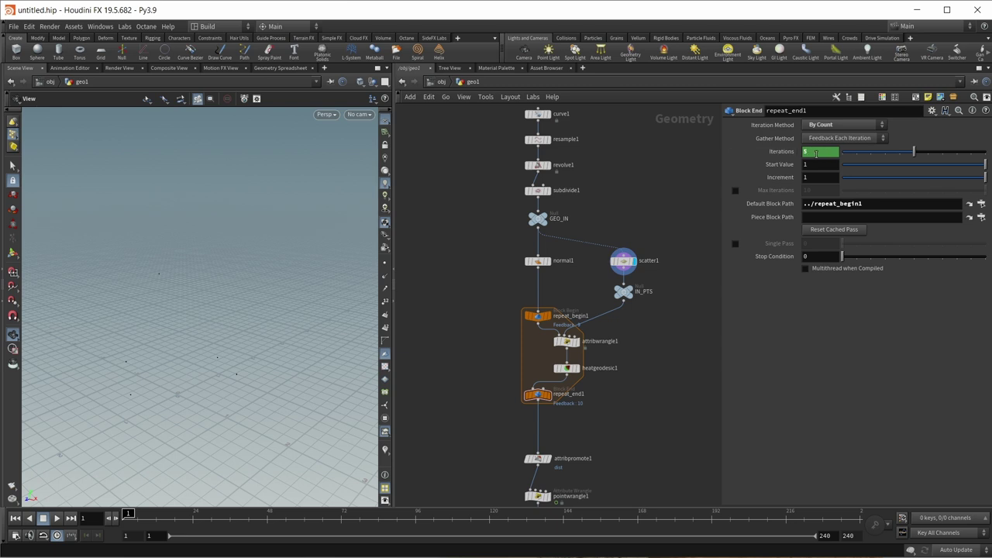
Create a meta import node from repeat_begin1 and move scatter1 and IN_PTS aside to make room for it.
click(623, 264)
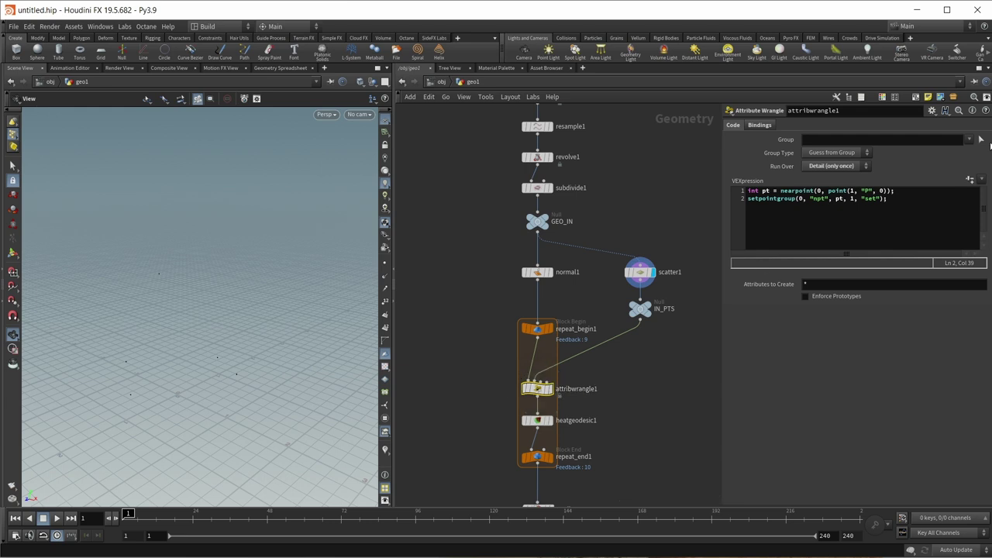
click(874, 210)
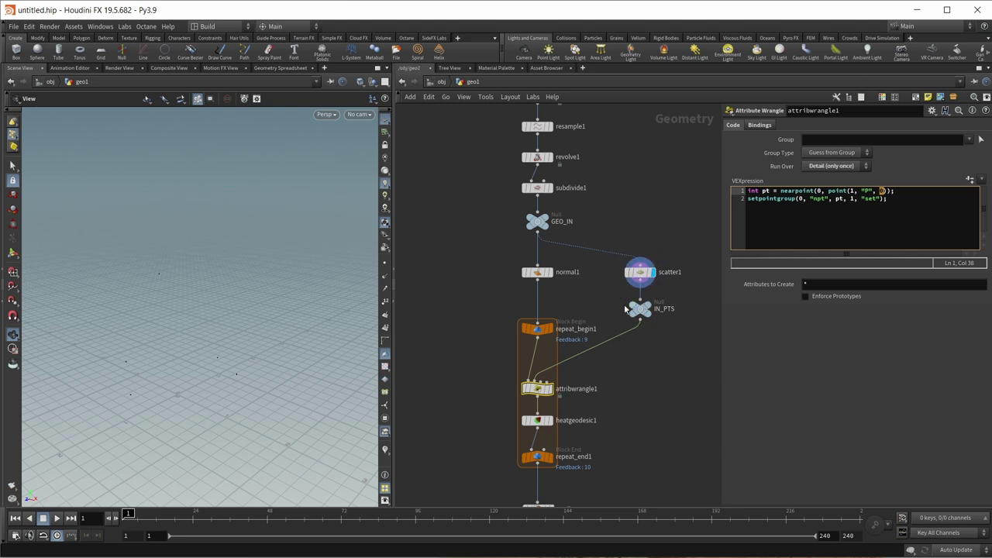
mouse_move(649, 315)
click(537, 457)
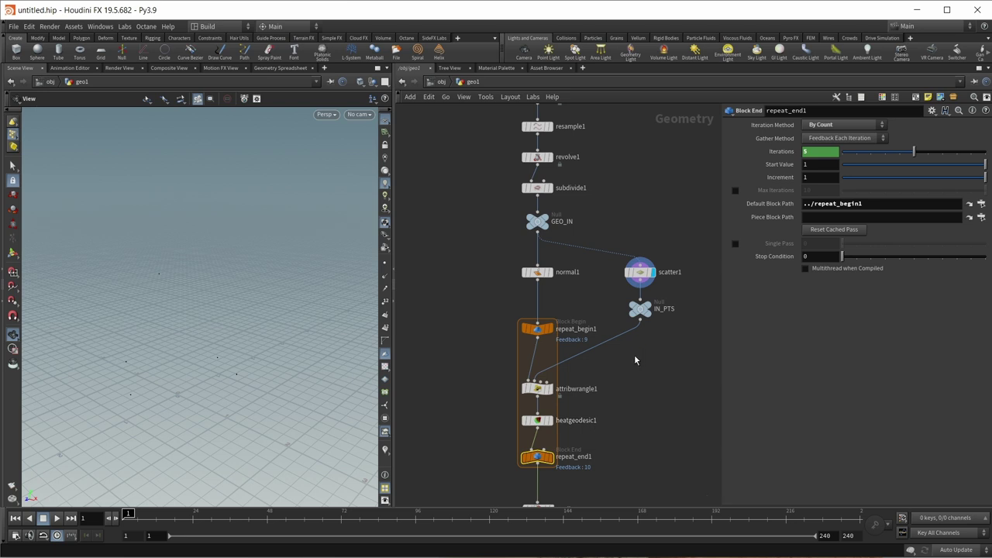
click(534, 332)
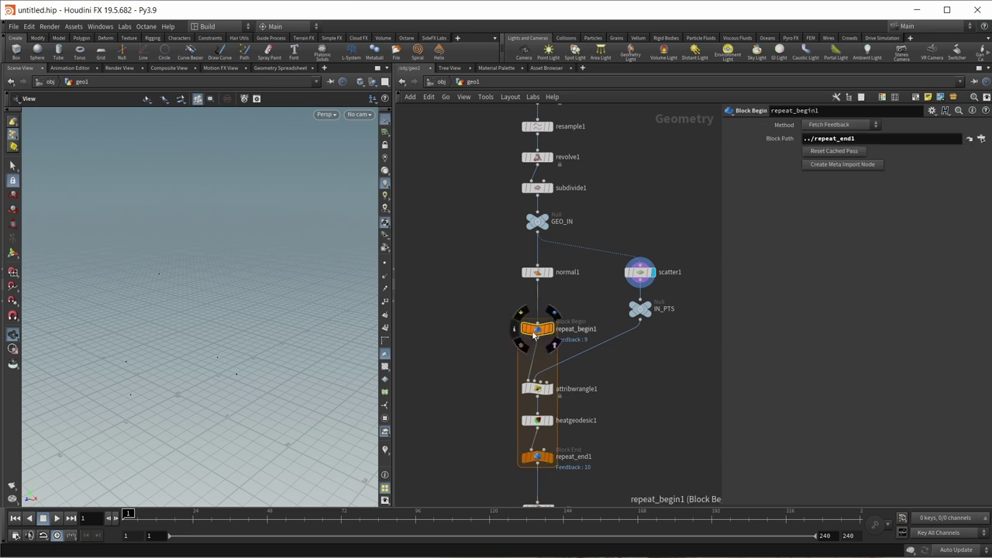
click(835, 165)
drag(608, 295, 710, 335)
Inspect the metadata node's info for the detail attributes it supplies.
click(534, 332)
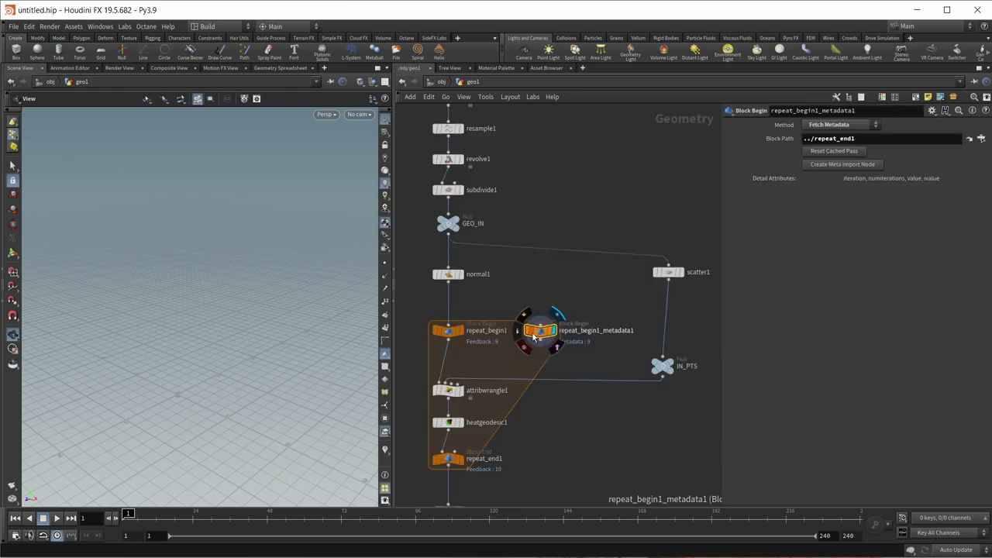
click(518, 332)
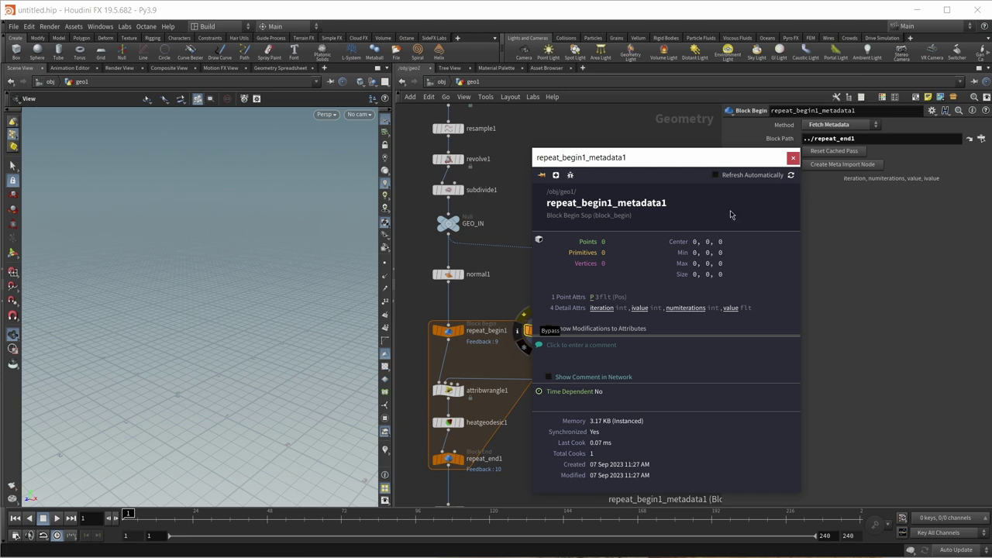
click(793, 158)
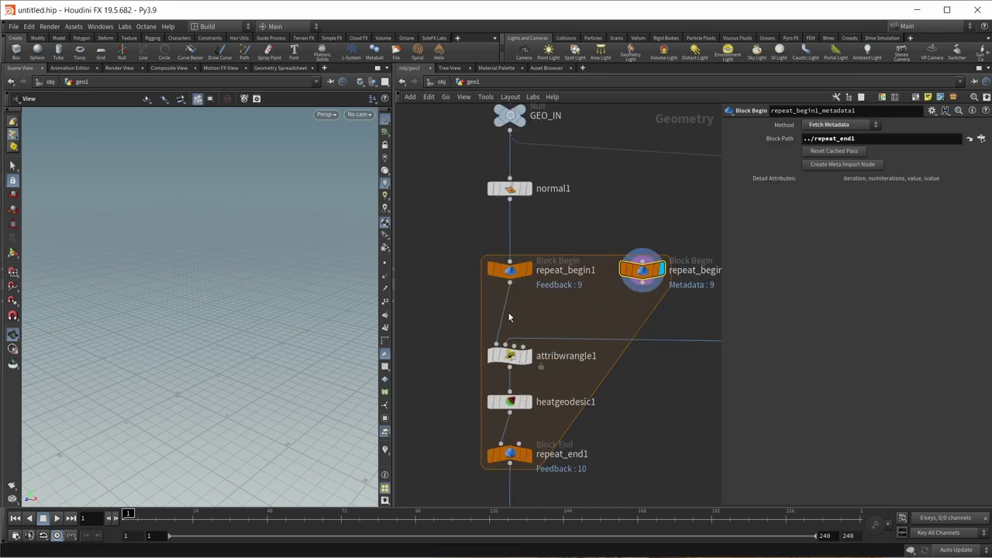
Insert an Attribute Copy between repeat_begin1 and attribwrangle1, with the metadata node as its second input.
scroll(515, 310, down, 2)
key(Tab)
text(at)
click(667, 390)
click(514, 314)
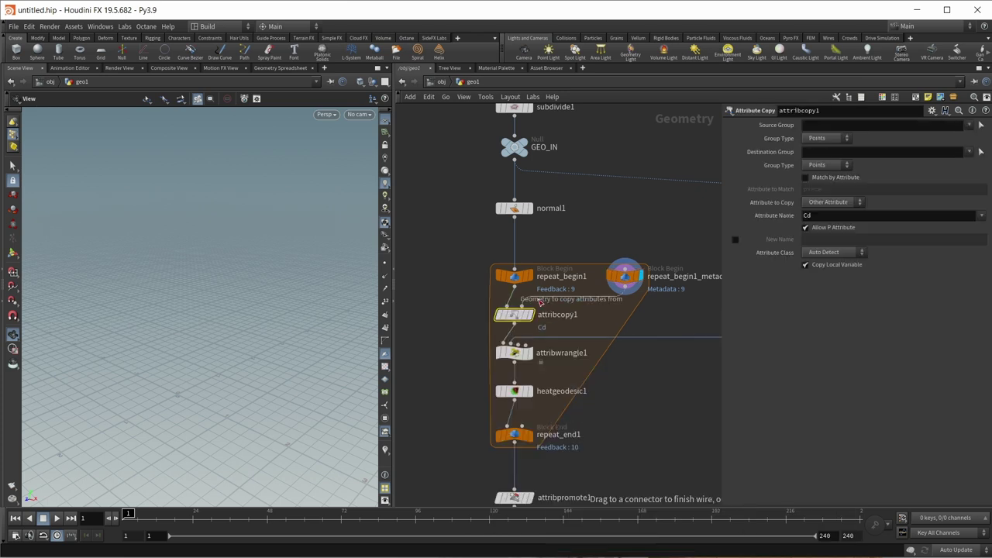
Configure attribcopy1 to copy the iteration attribute with Attribute Class set to Detail, and check its node info.
double_click(809, 215)
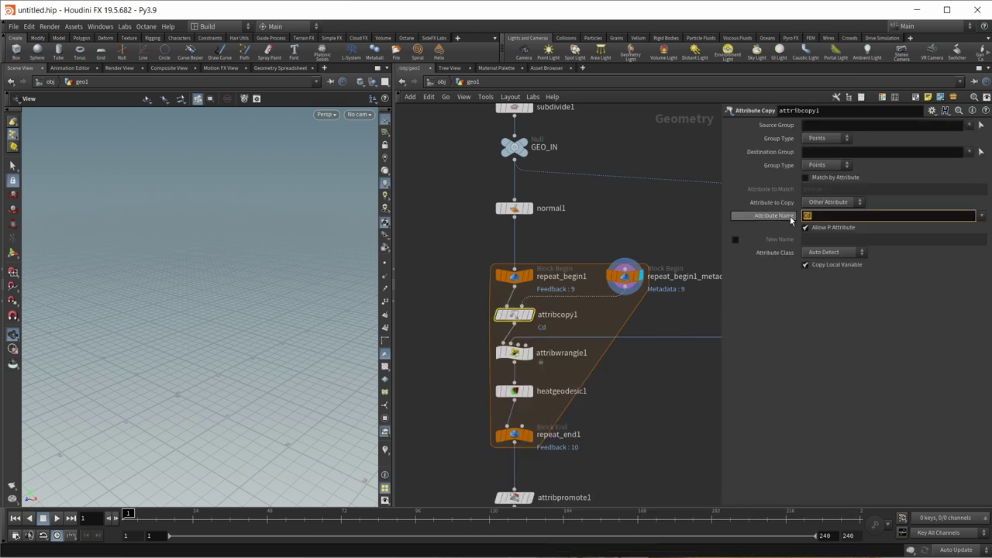
key(BackSpace)
text(iteration)
key(Return)
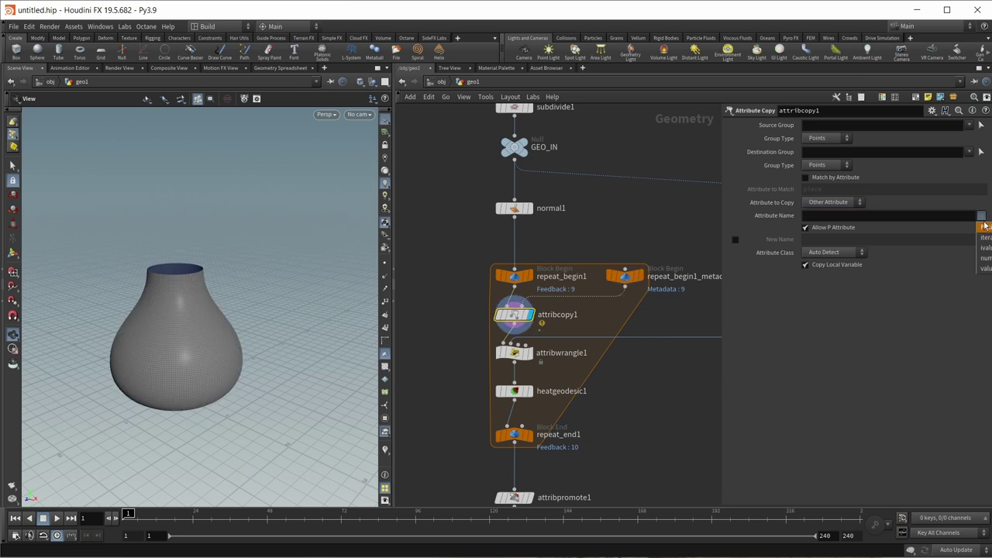
click(833, 252)
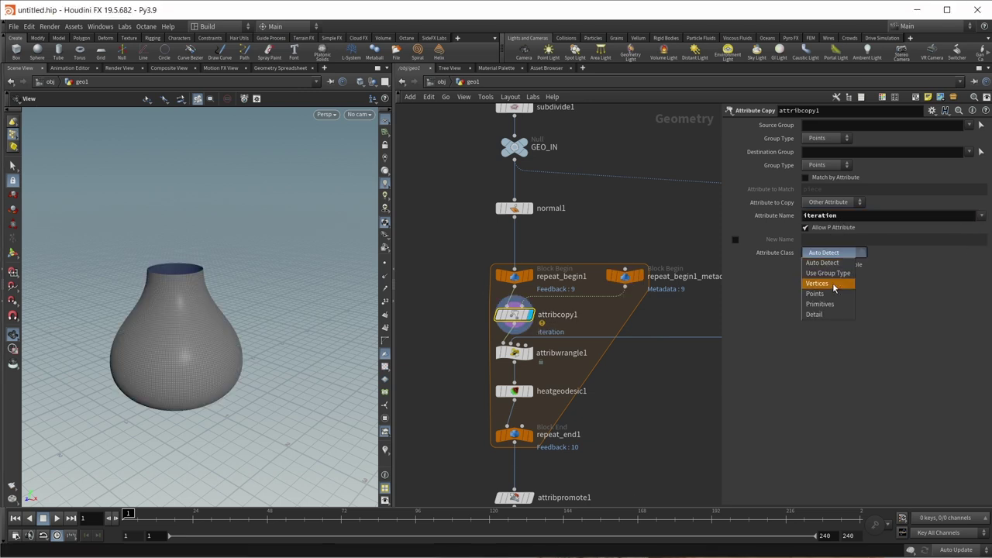
click(829, 314)
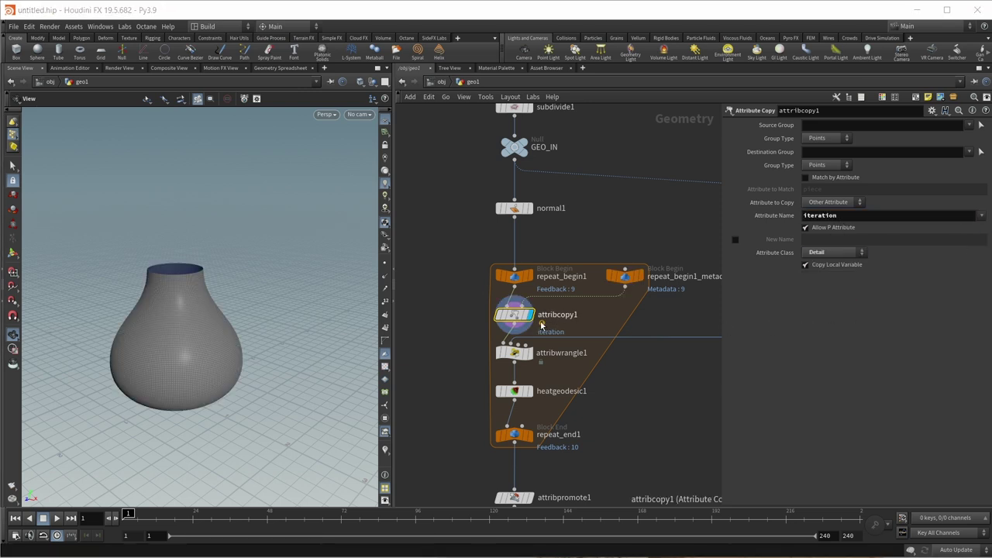
click(559, 318)
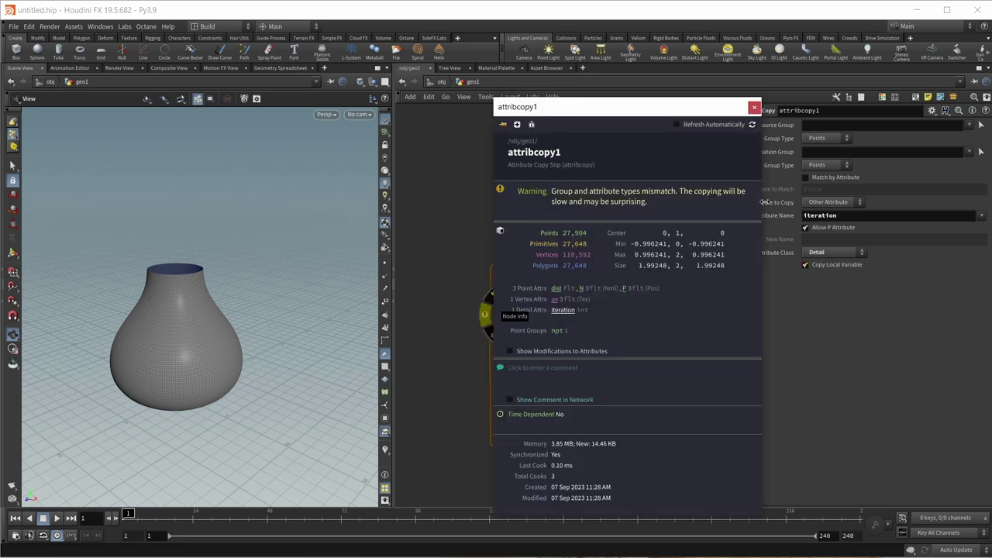
click(753, 107)
In attribwrangle1, add int goalpt = detail(0, "iteration", 0); as the first line and use goalpt as the point number in the nearpoint line.
click(515, 352)
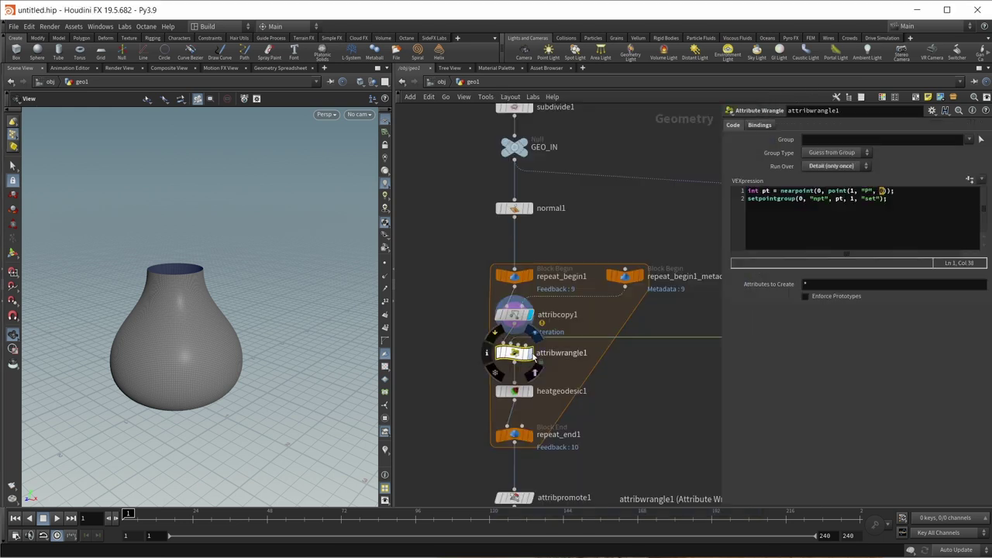
click(748, 191)
key(Return)
key(Up)
text(int )
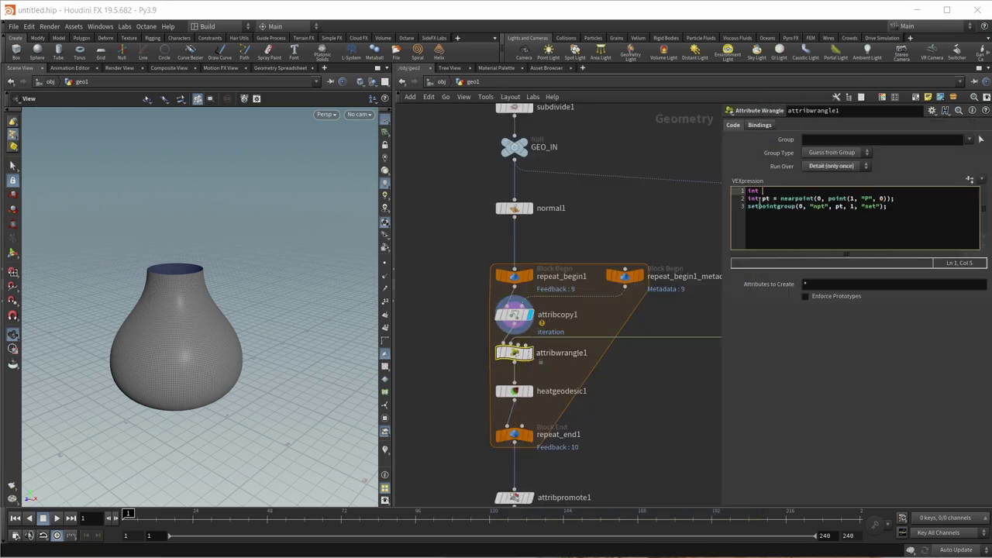
text(goalpt = detail)
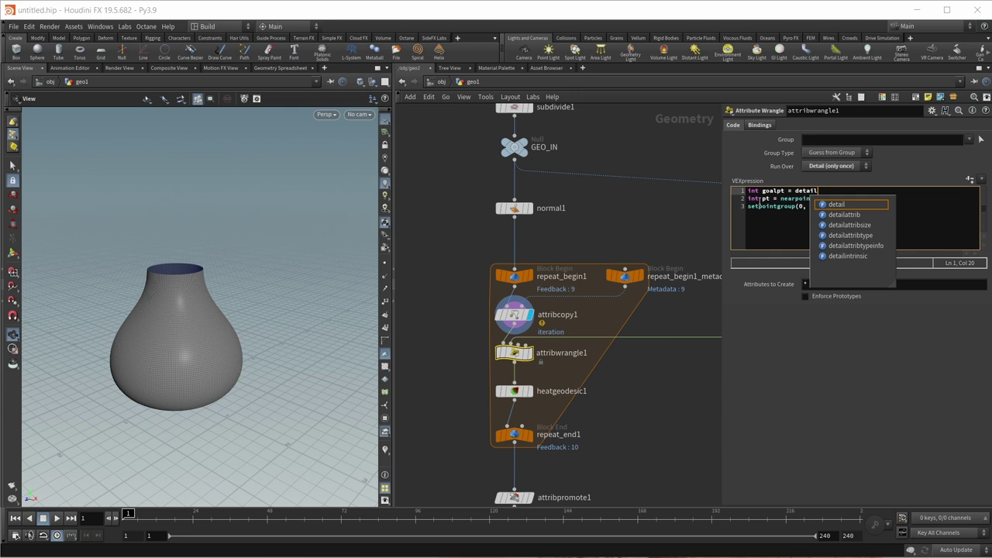
text((0, )
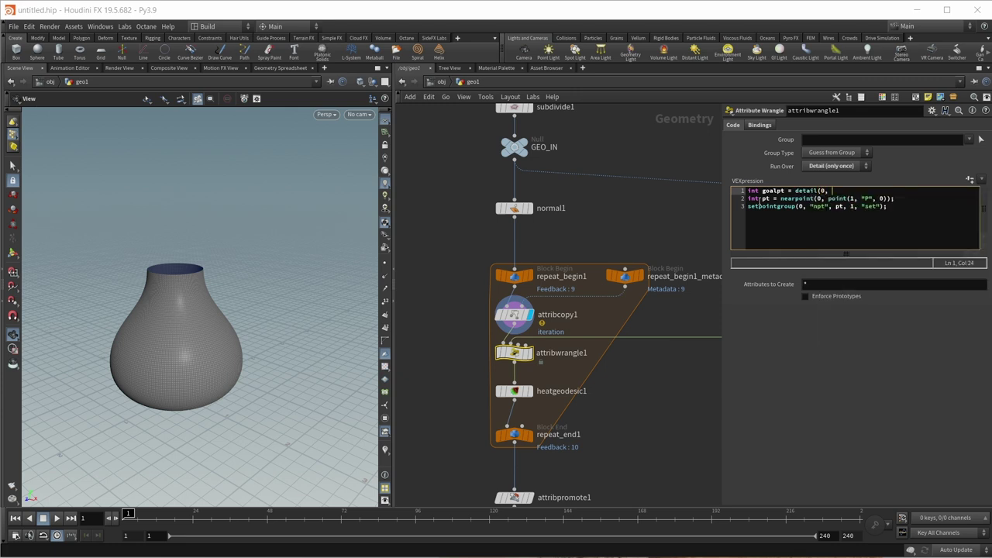
text("iteration", 0);)
click(884, 198)
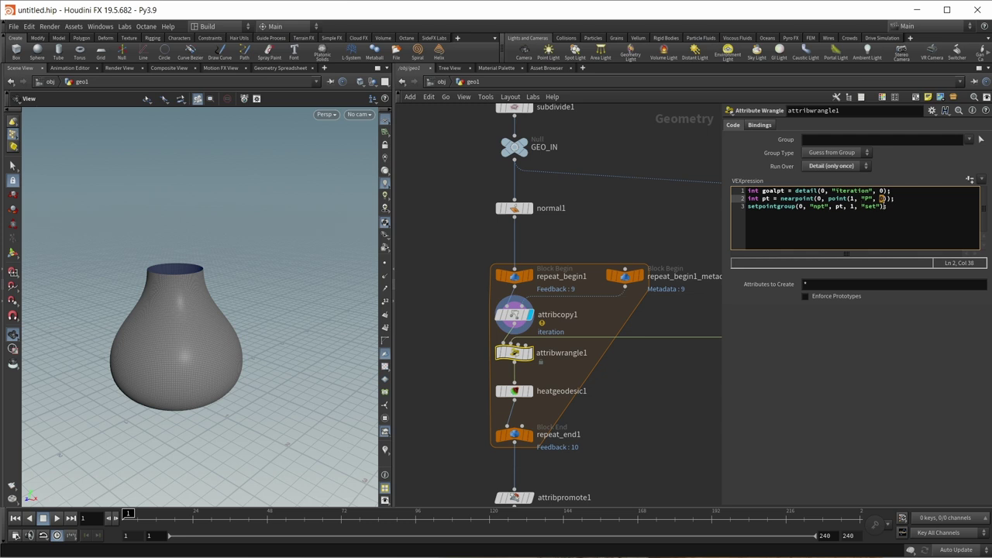
text(goalpt)
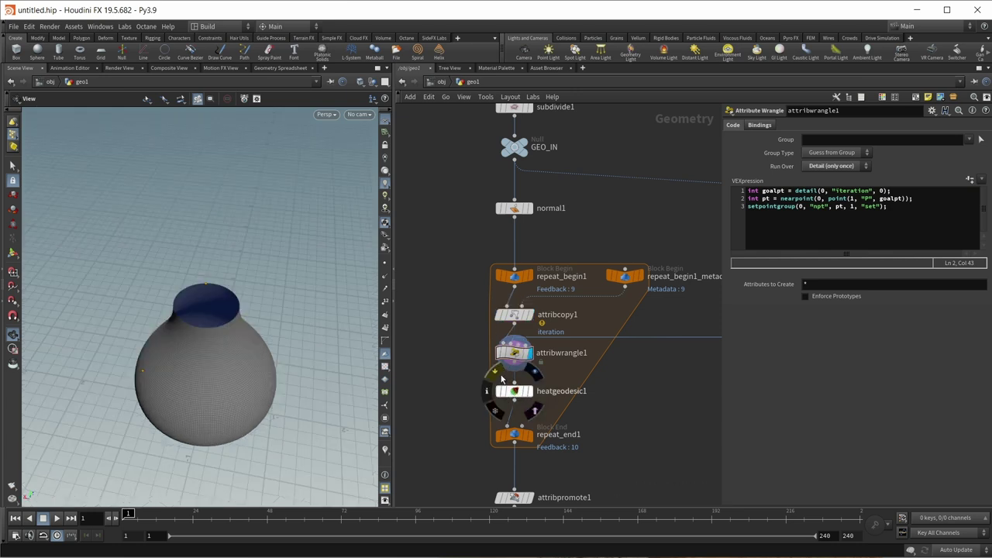
Bypass heatgeodesic1 and inspect repeat_end1's node info for the npt point group.
click(501, 378)
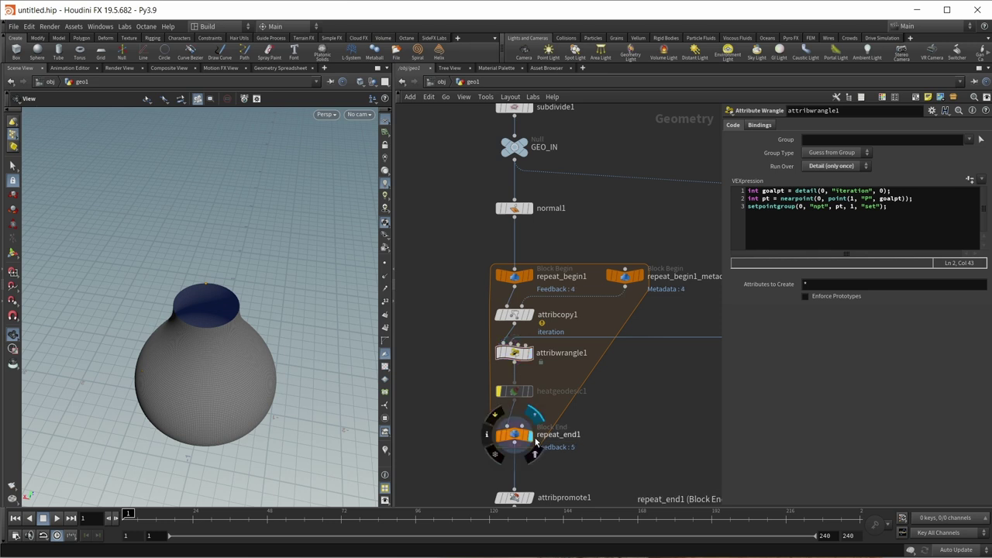
drag(250, 338, 356, 365)
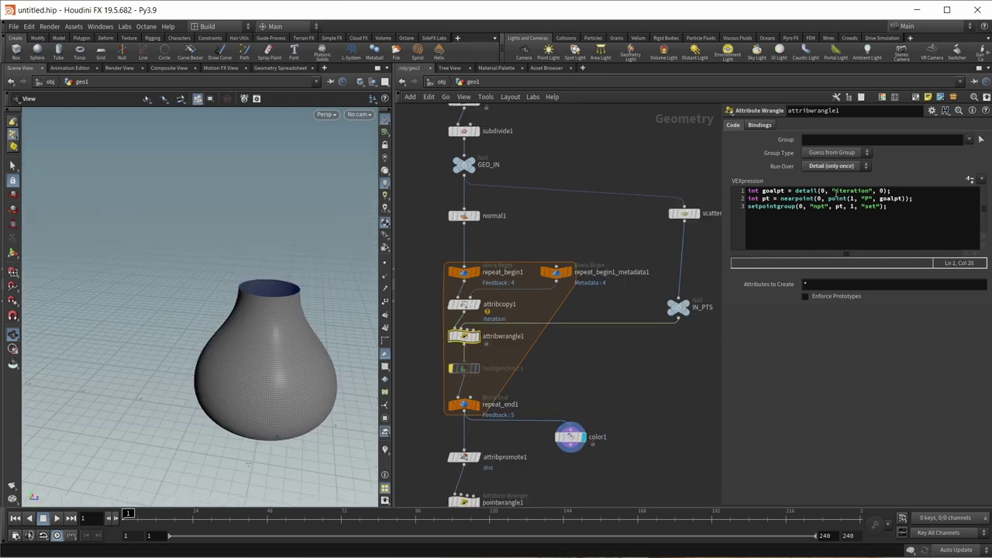
mouse_move(835, 191)
mouse_down()
mouse_move(871, 191)
mouse_move(836, 191)
mouse_up()
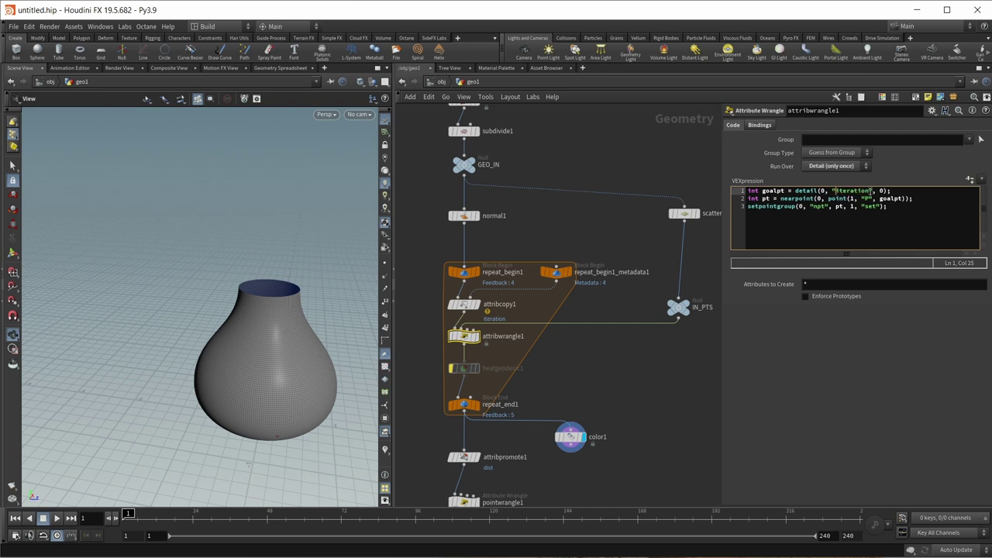
click(488, 406)
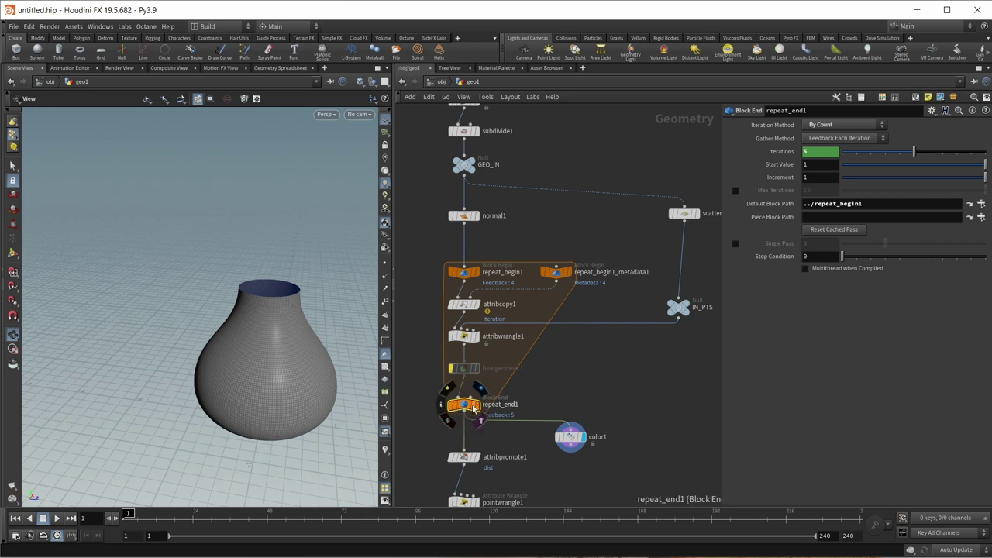
click(440, 407)
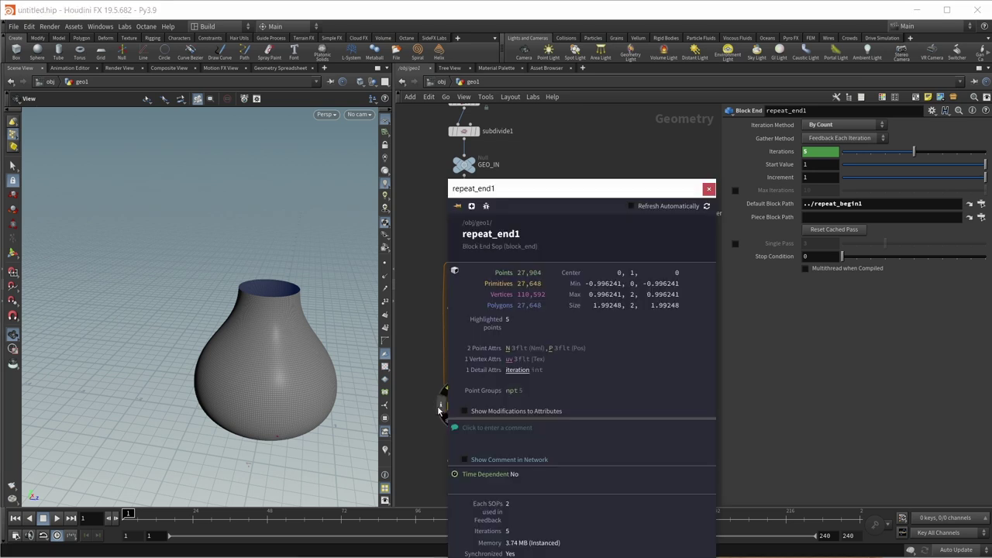
drag(578, 192, 565, 115)
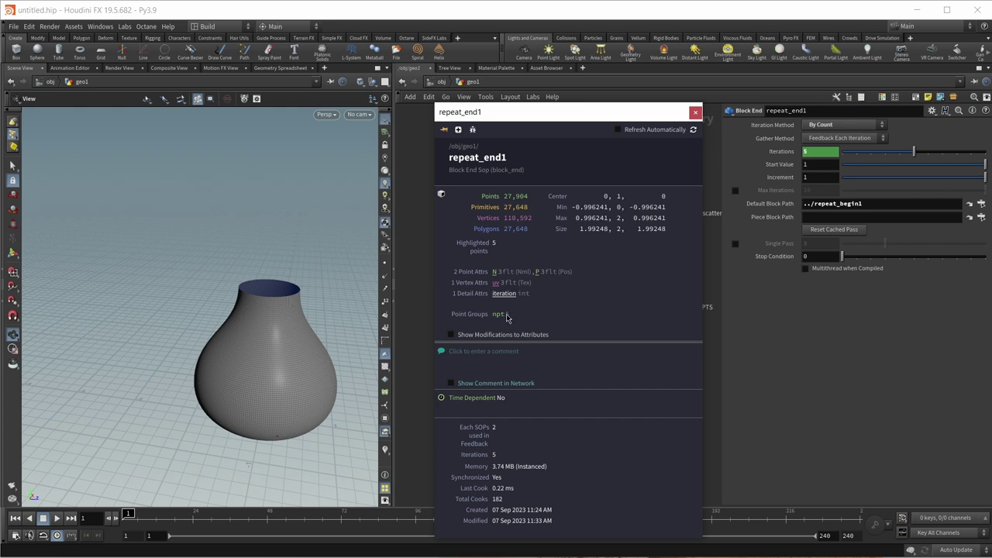
click(695, 112)
Limit repeat_end1's Max Iterations to 1, 2 and 4 in turn, checking the npt group in its node info.
click(735, 189)
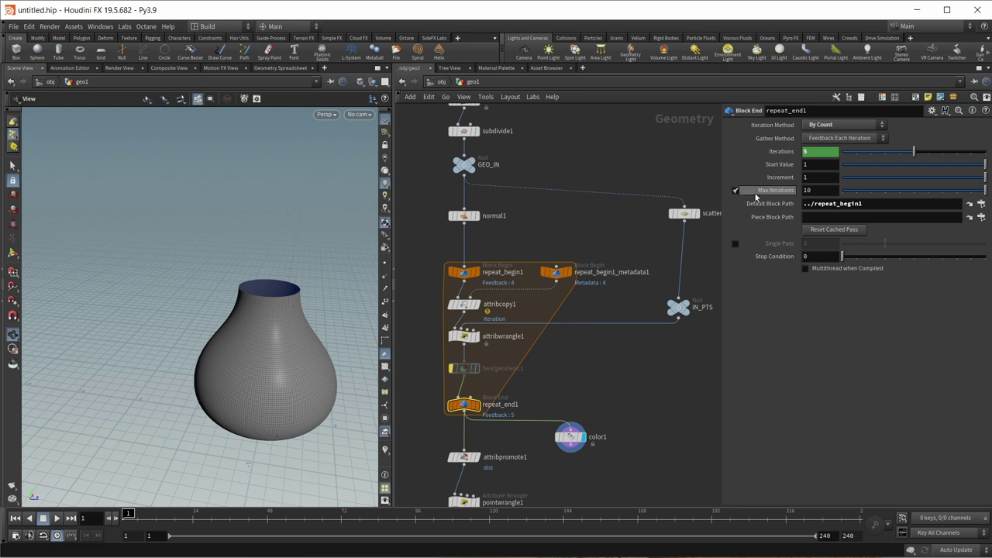
click(856, 190)
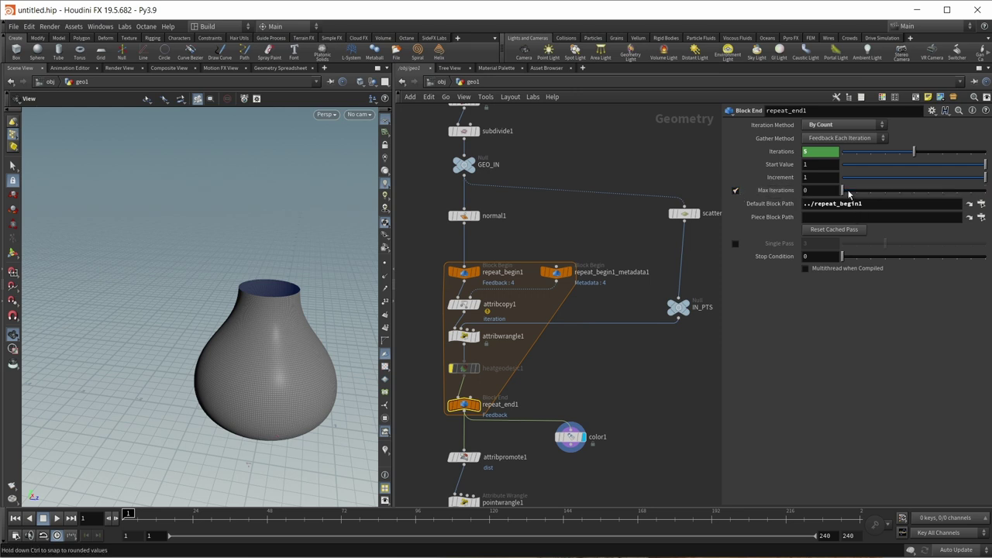
click(441, 403)
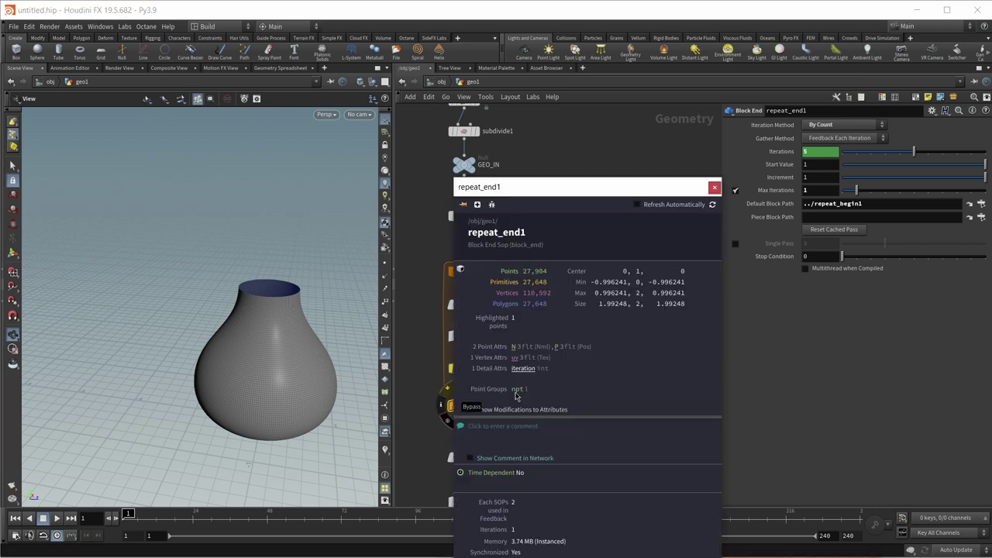
click(714, 187)
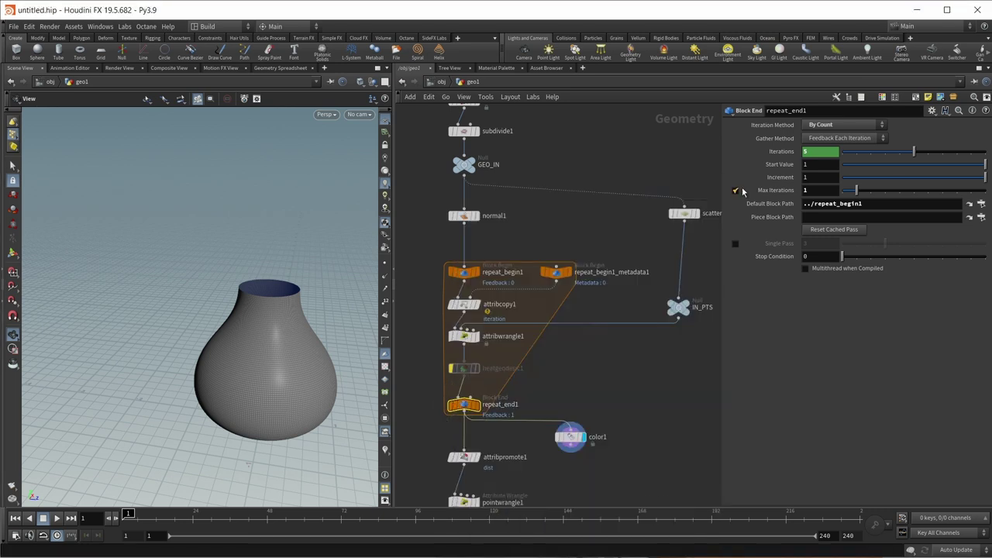
click(869, 190)
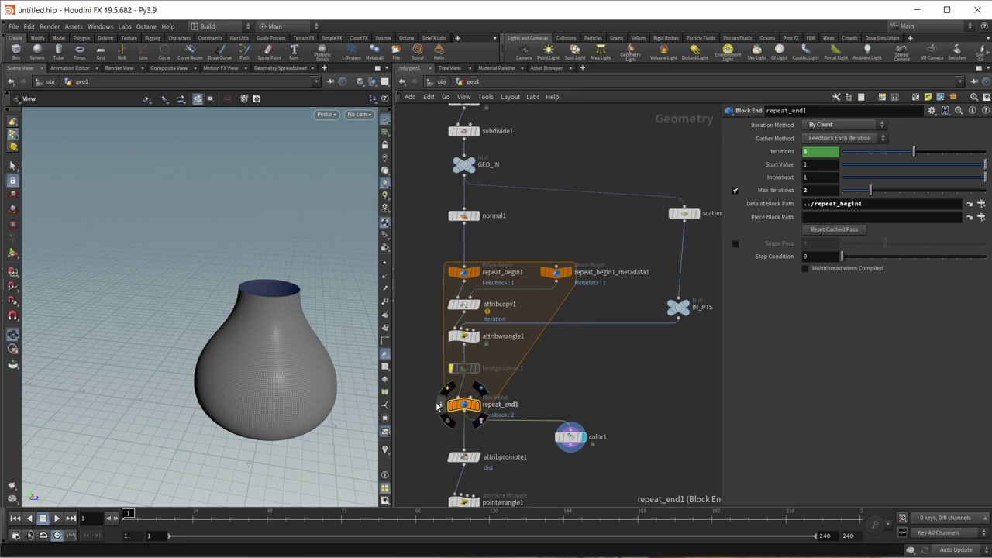
click(442, 397)
click(898, 191)
click(440, 407)
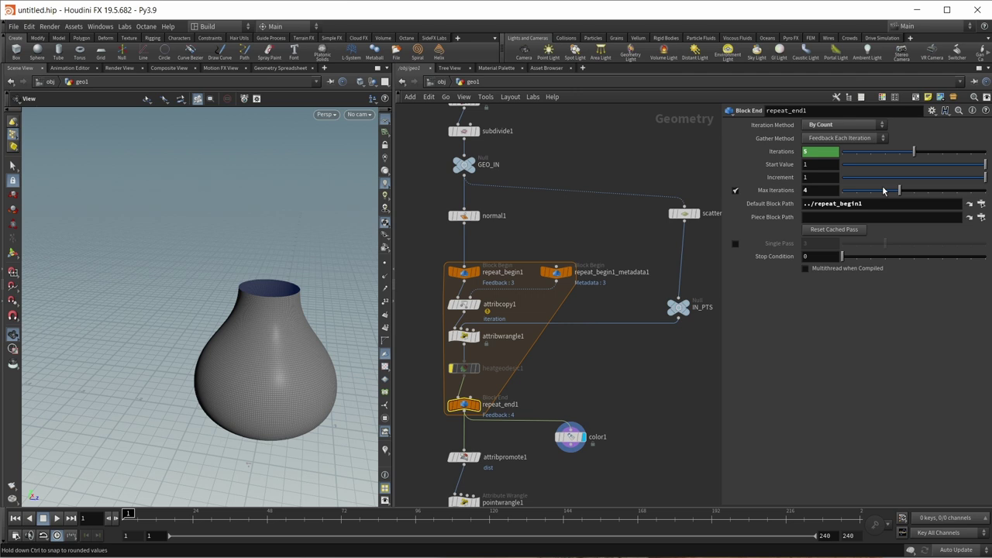
Delete color1 and move attribwrangle1 with the nodes below it further down to make room under attribcopy1.
drag(570, 436, 464, 403)
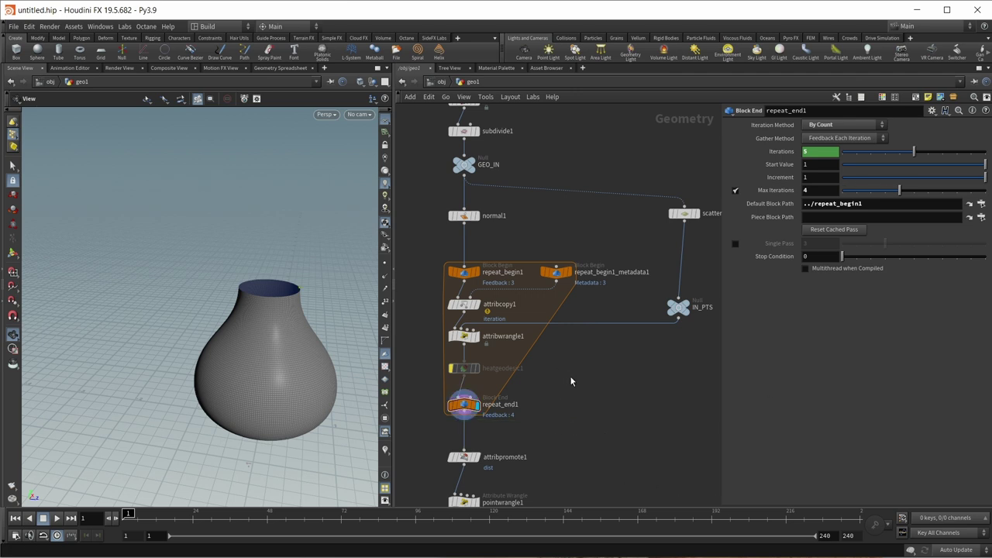
drag(488, 403, 464, 357)
key(h)
drag(564, 467, 463, 291)
scroll(457, 286, up, 4)
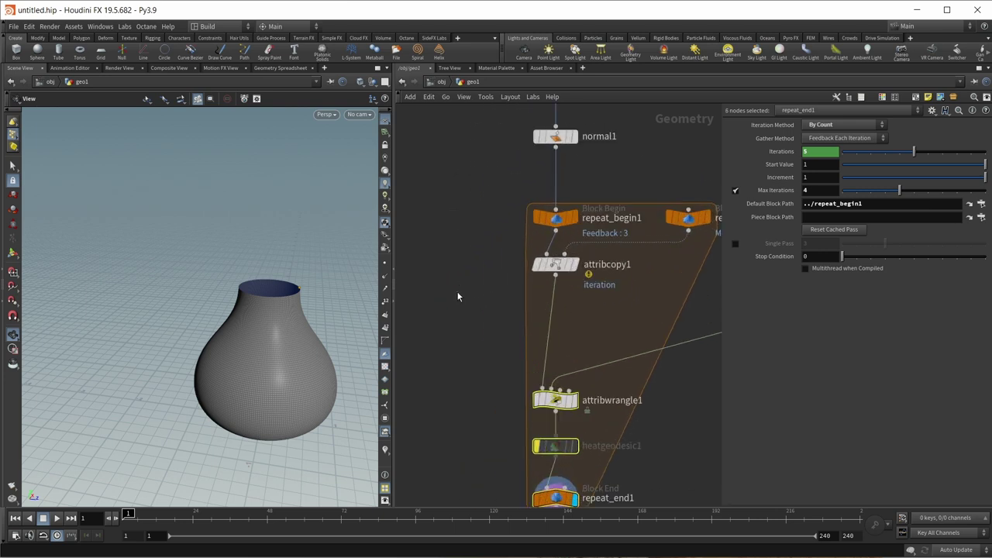
click(554, 333)
middle_drag(589, 330, 536, 330)
Insert a Group Delete between attribcopy1 and attribwrangle1 with Group Names set to npt.
key(Tab)
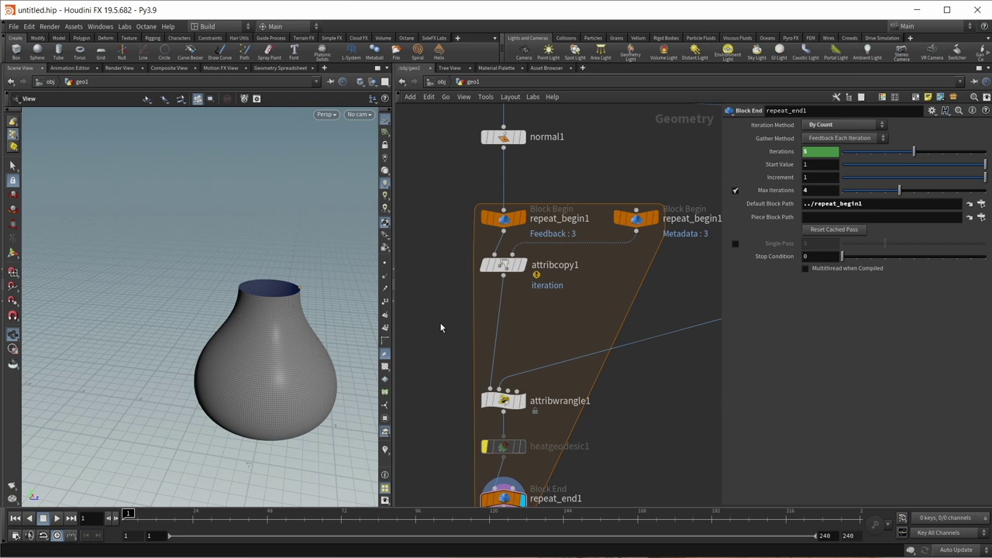
text(groupdelete)
key(Return)
click(503, 325)
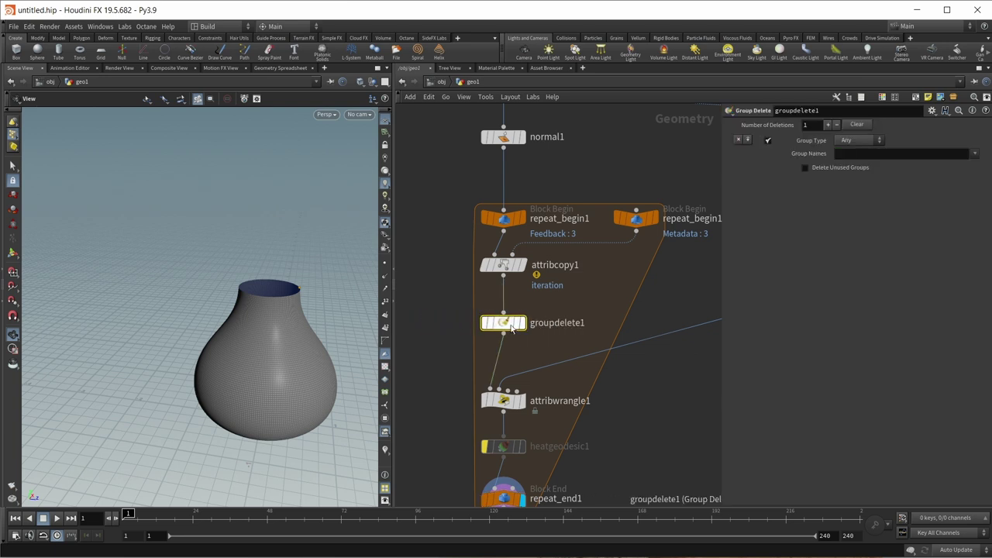
mouse_move(529, 329)
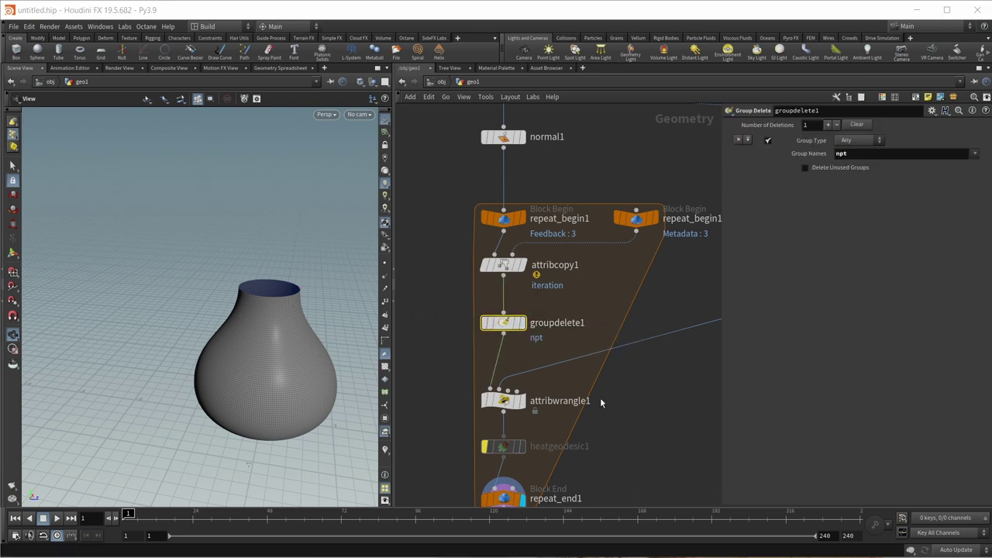
Disable Max Iterations on repeat_end1, inspecting the npt group in its node info before and after.
scroll(600, 398, down, 2)
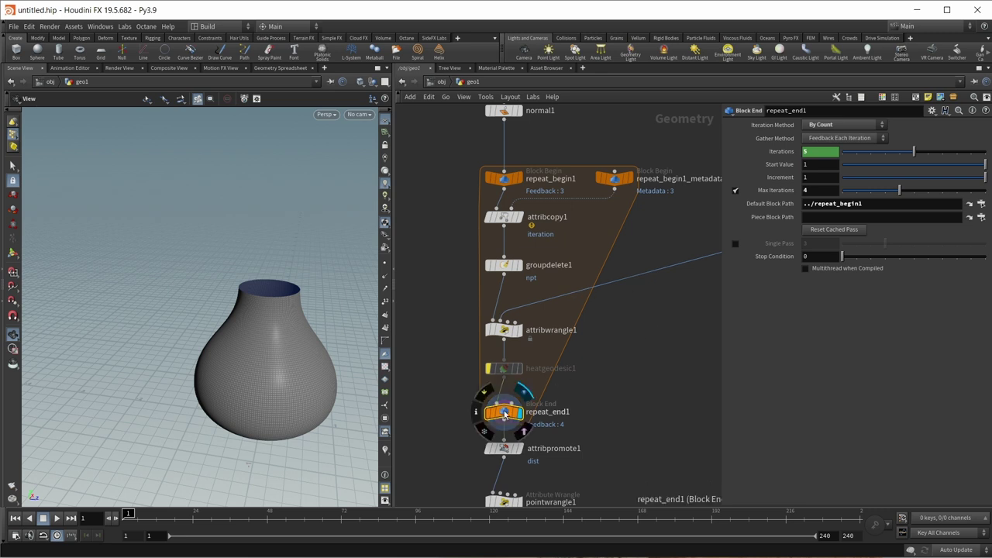
click(478, 411)
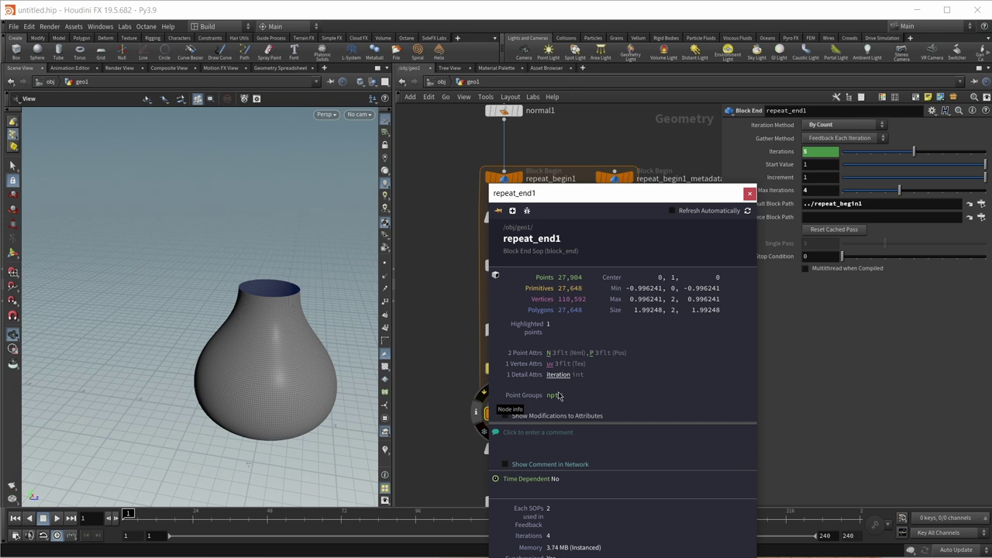
click(749, 193)
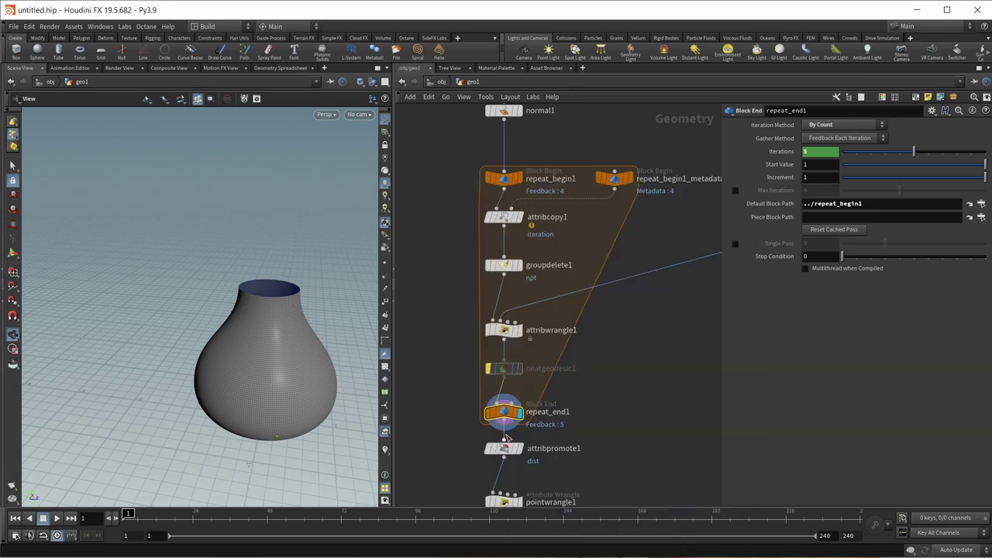
click(477, 411)
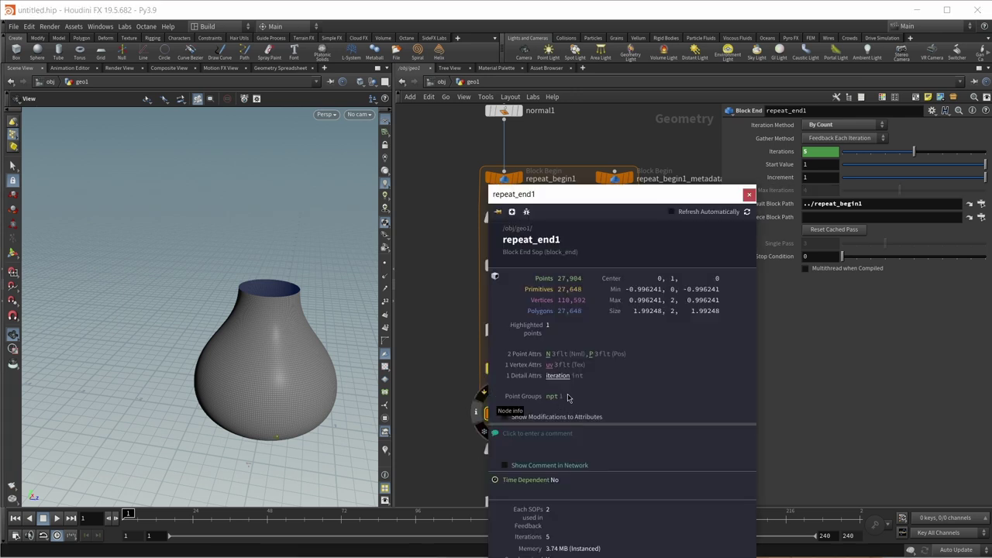
click(749, 194)
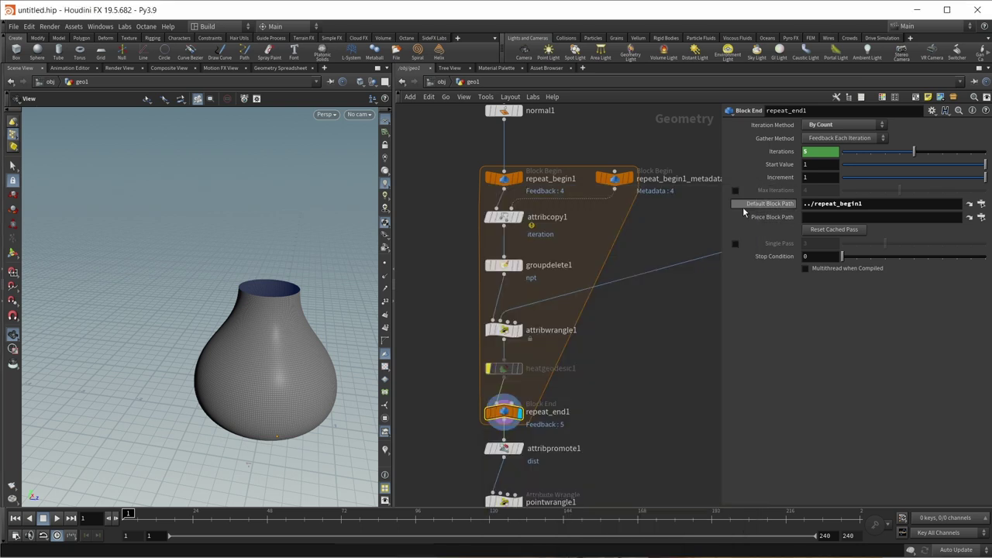
Move normal1 up slightly and insert a point wrangle between it and repeat_begin1.
scroll(625, 364, down, 1)
scroll(641, 370, down, 1)
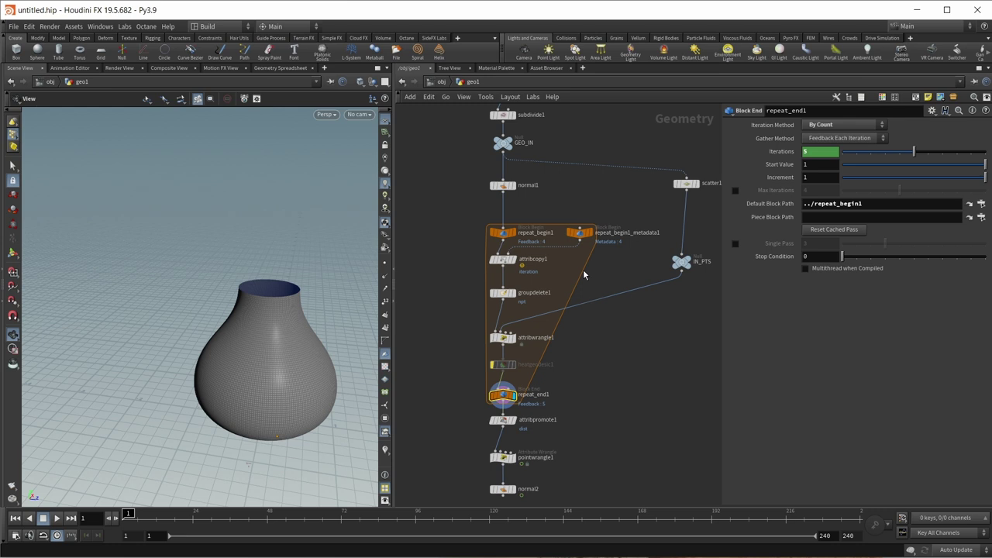
mouse_move(513, 374)
drag(508, 188, 508, 177)
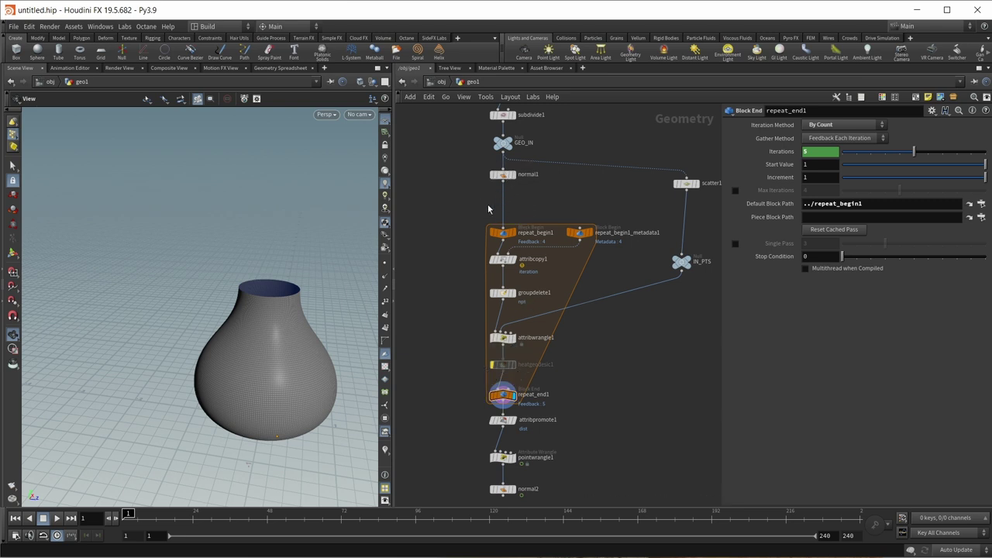
key(Tab)
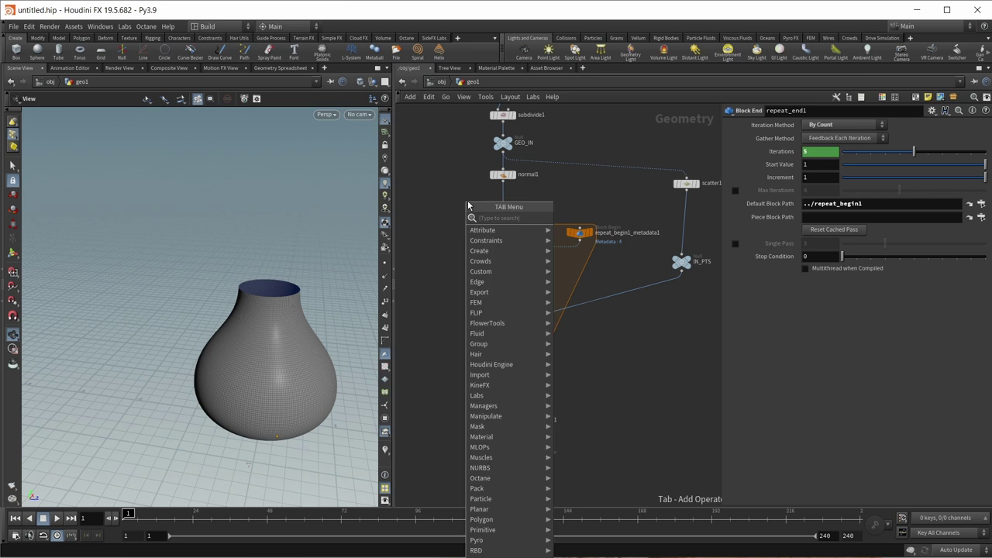
text(wrangle)
key(Return)
click(502, 204)
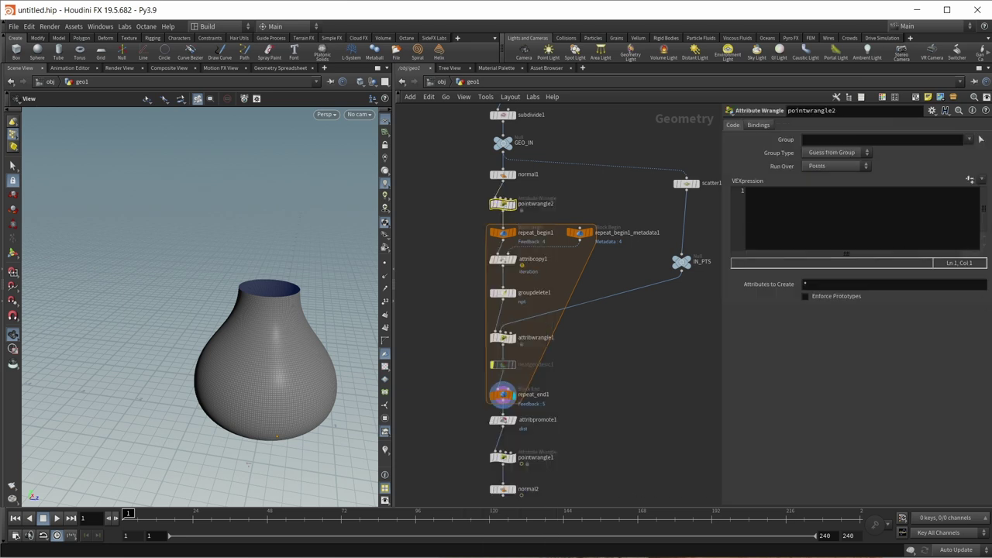
click(751, 206)
text(f[]@dists;)
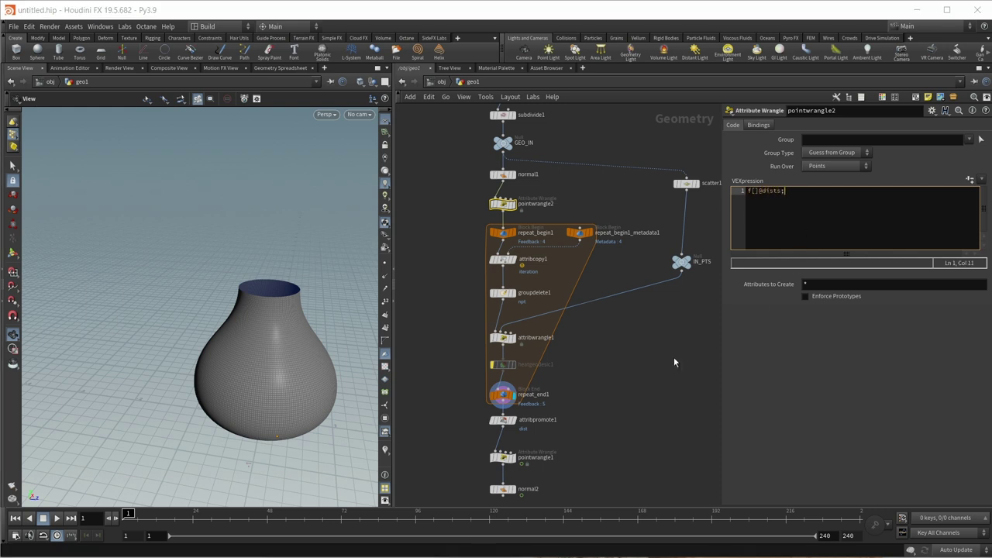
click(480, 204)
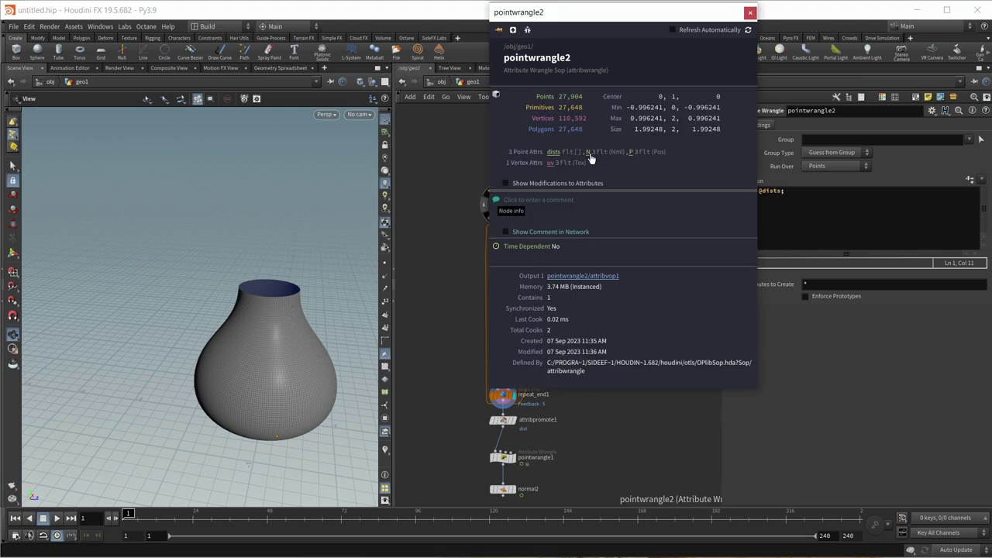
click(507, 369)
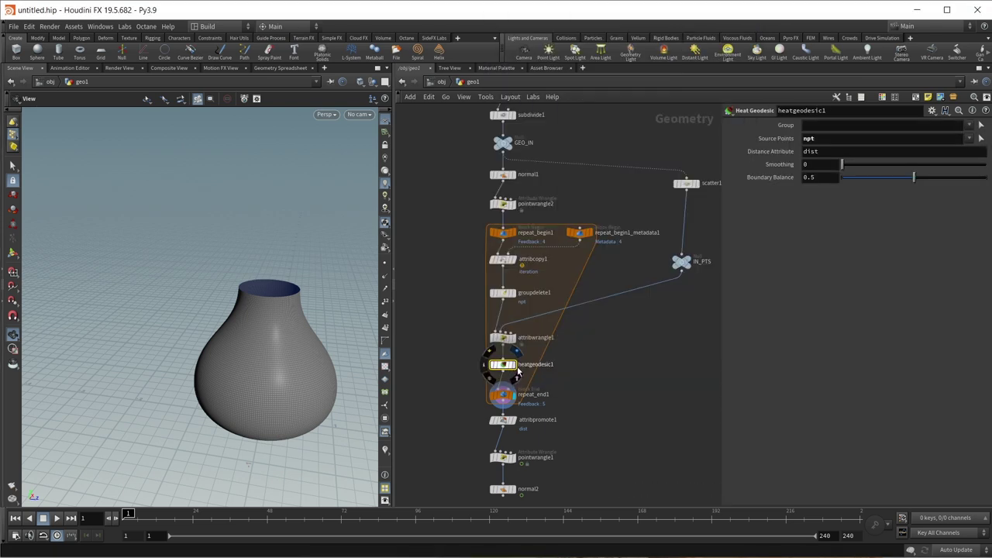
Move attribwrangle1 and heatgeodesic1 up together and insert a point wrangle between heatgeodesic1 and repeat_end1.
drag(465, 321, 515, 377)
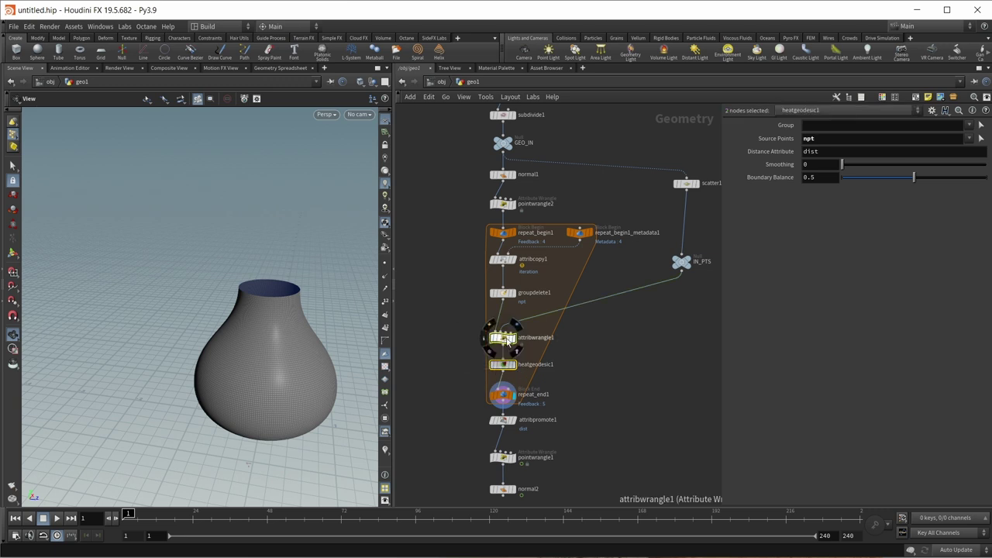
drag(507, 339, 507, 318)
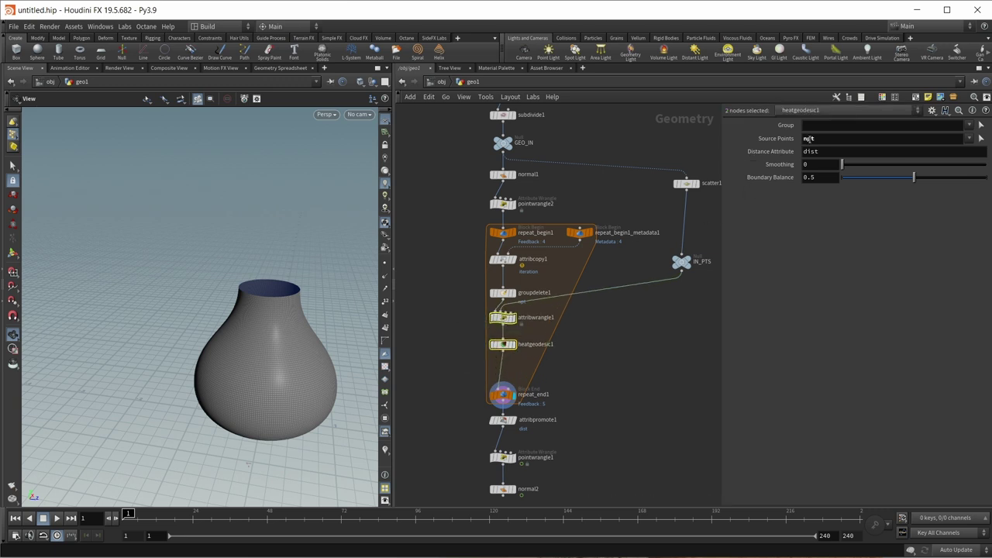
click(640, 377)
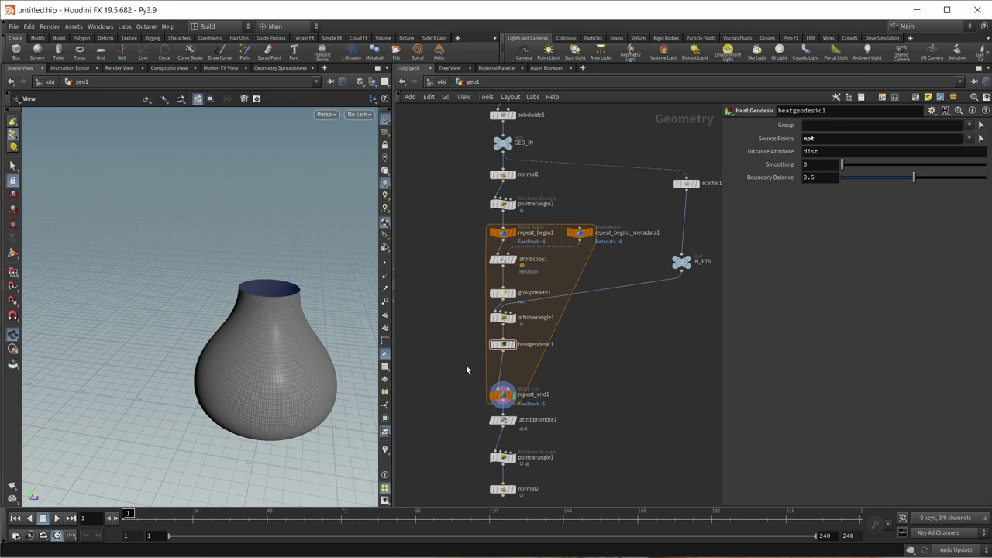
key(Tab)
text(poi)
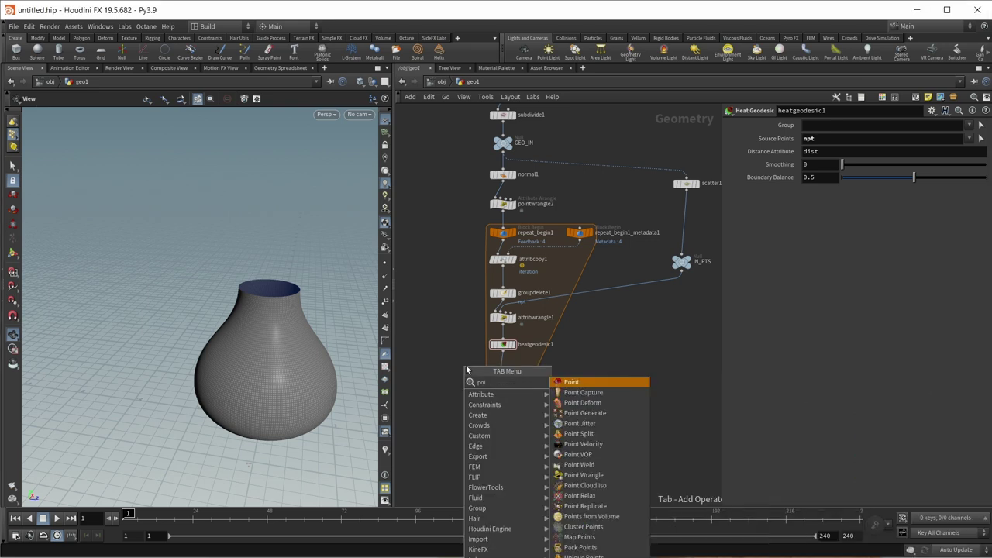
text(ntwr)
key(Return)
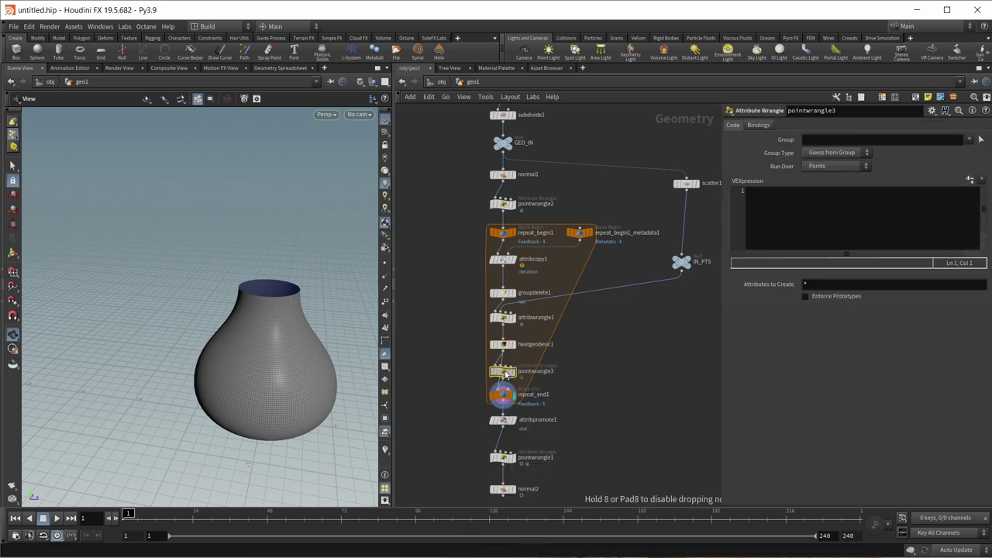
click(502, 370)
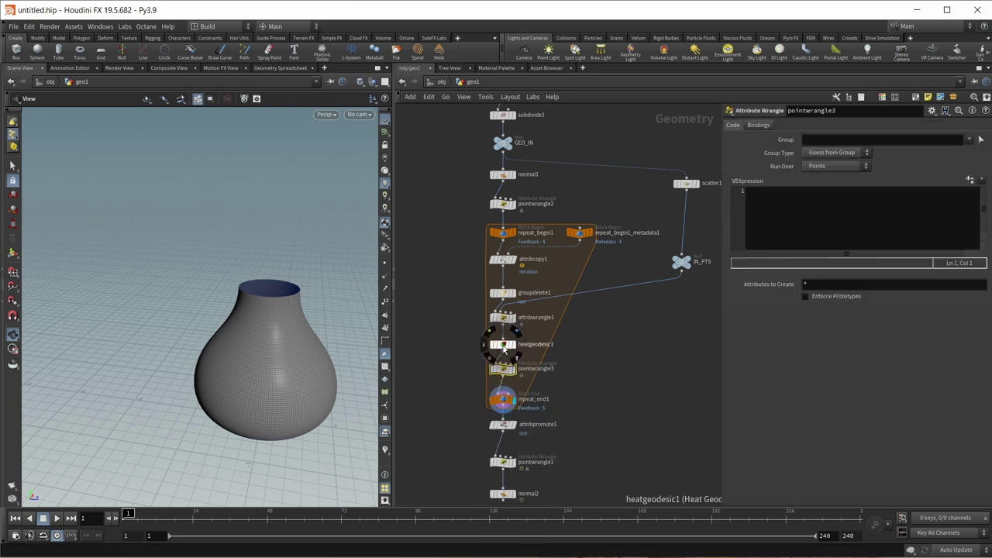
click(799, 216)
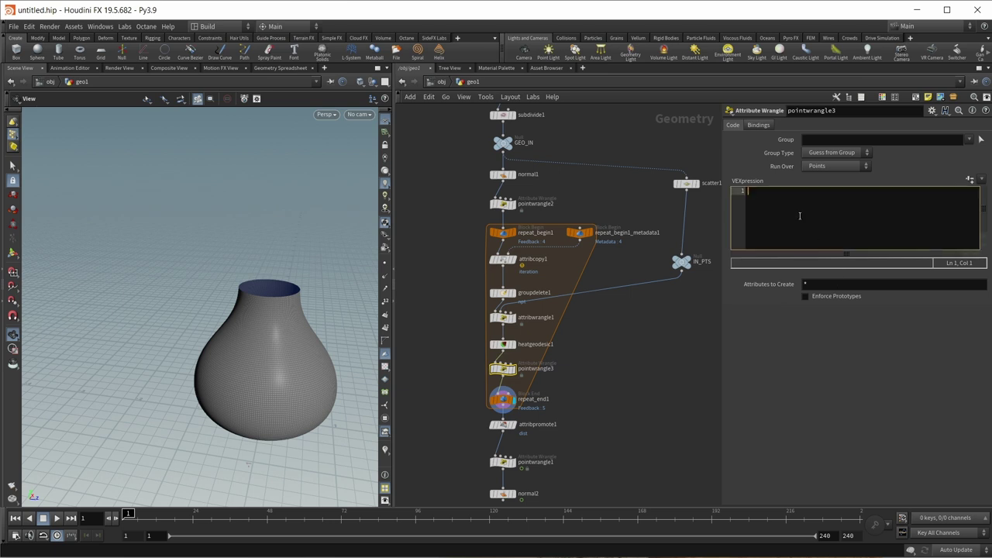
text(appe)
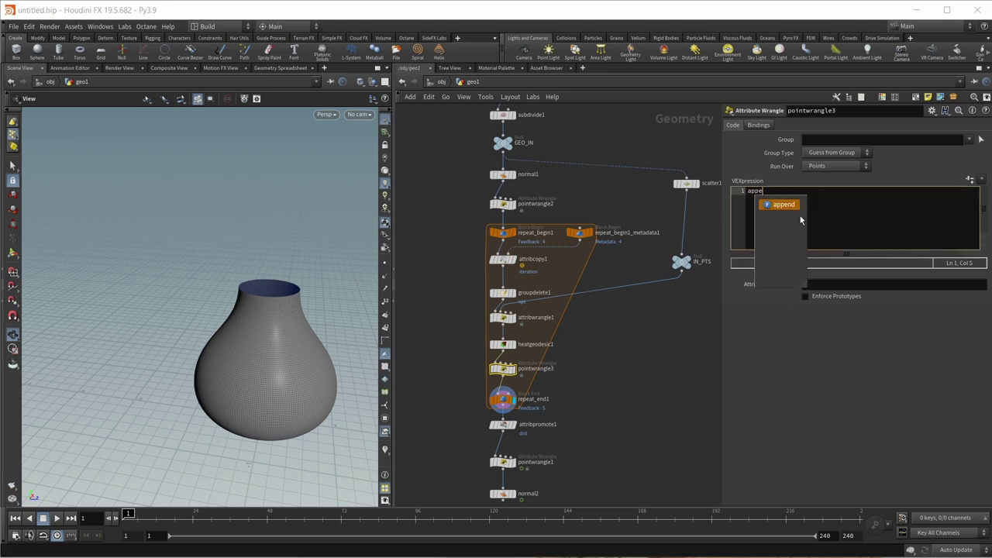
text(nd()
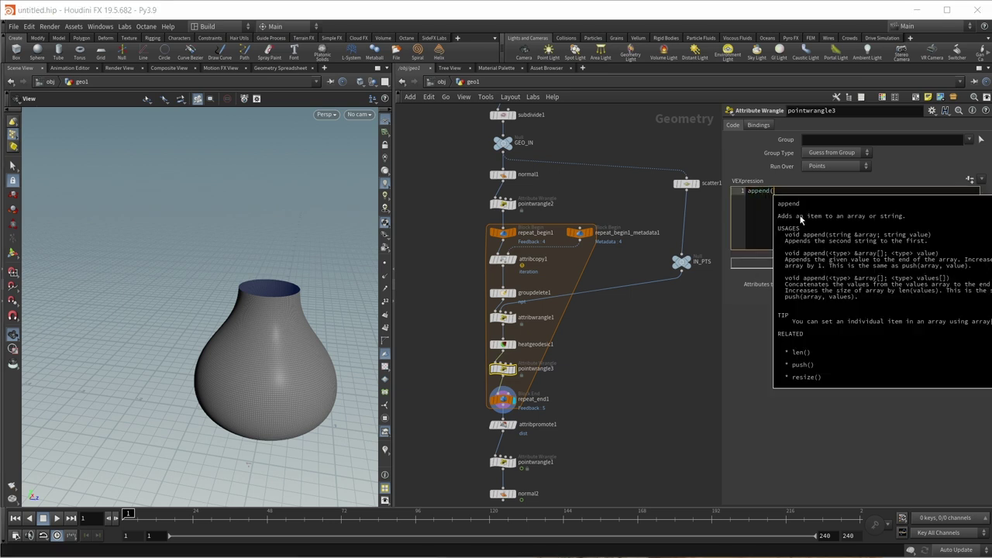
text(f@)
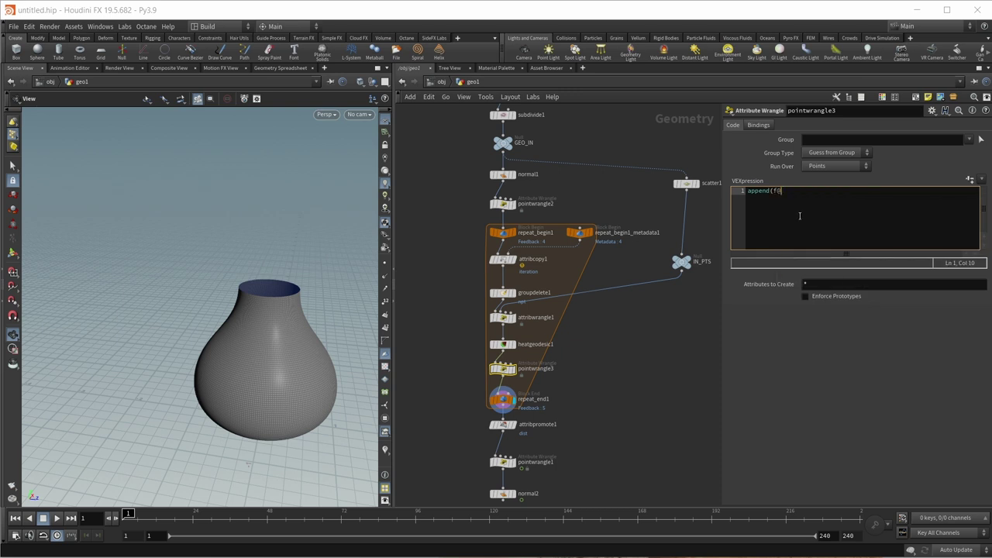
text(]@dists, f@dist);)
Inspect the dists array of repeat_end1 in the geometry spreadsheet, widening the pane and the dists column.
click(503, 400)
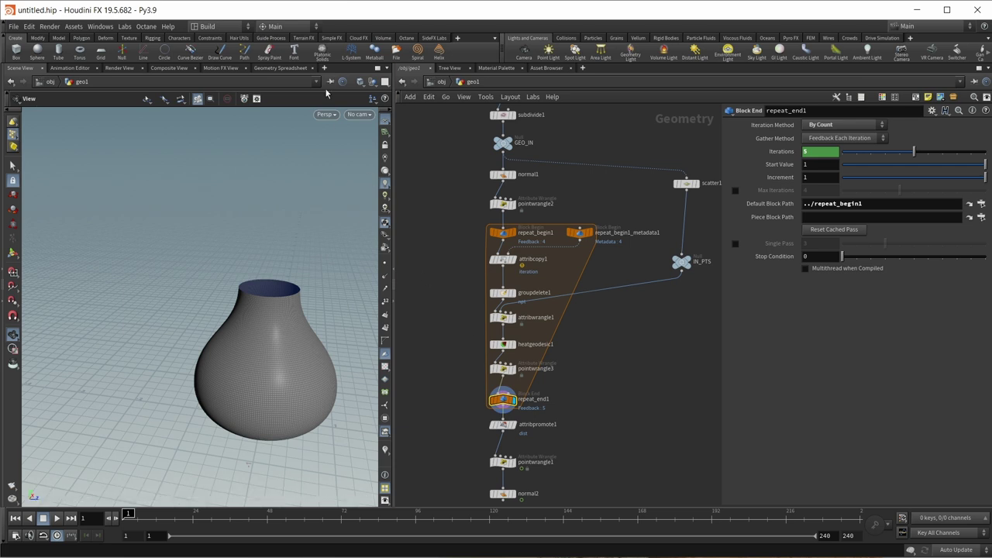
click(281, 68)
drag(394, 233, 452, 232)
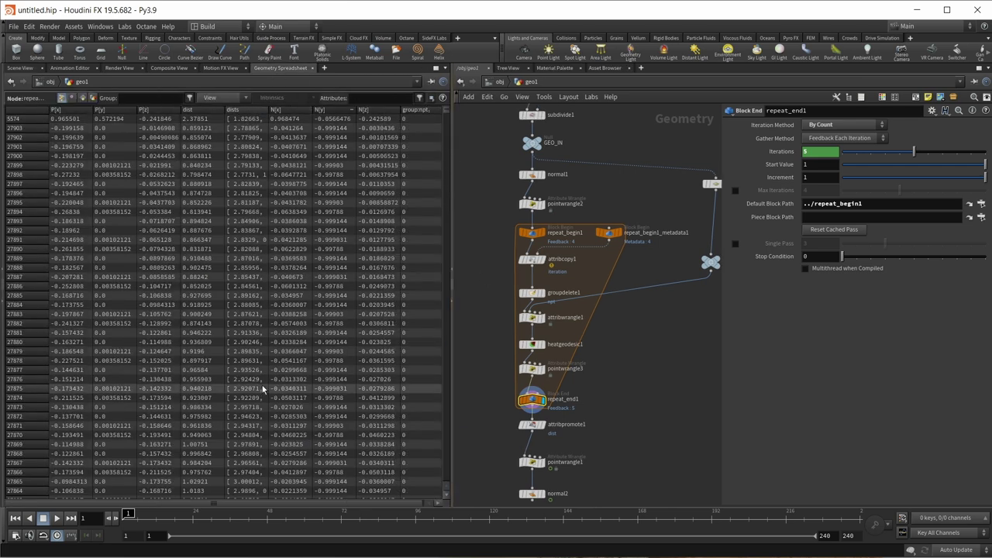
drag(265, 109, 411, 116)
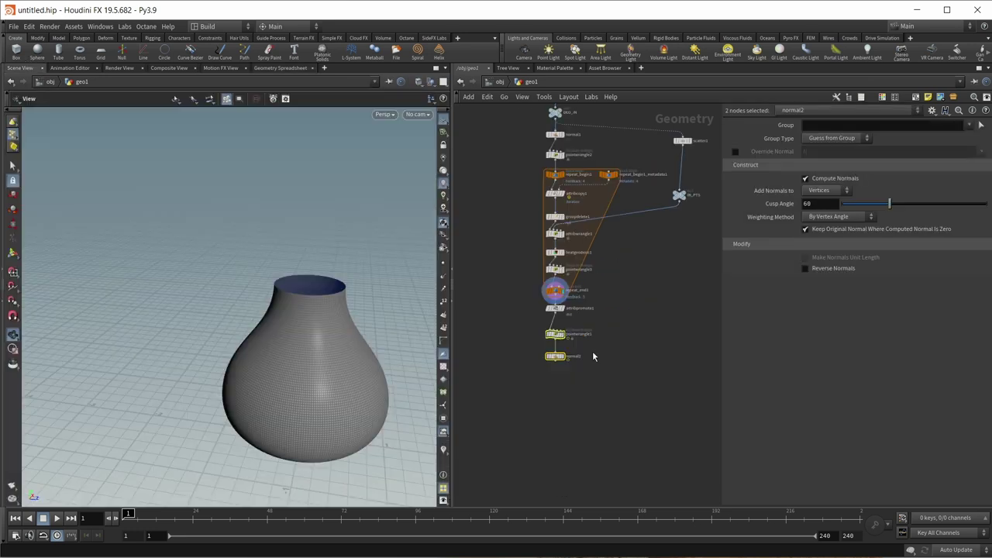
Move pointwrangle1, normal2 and attribpromote1 down to make room in the network below repeat_end1.
drag(558, 341, 556, 396)
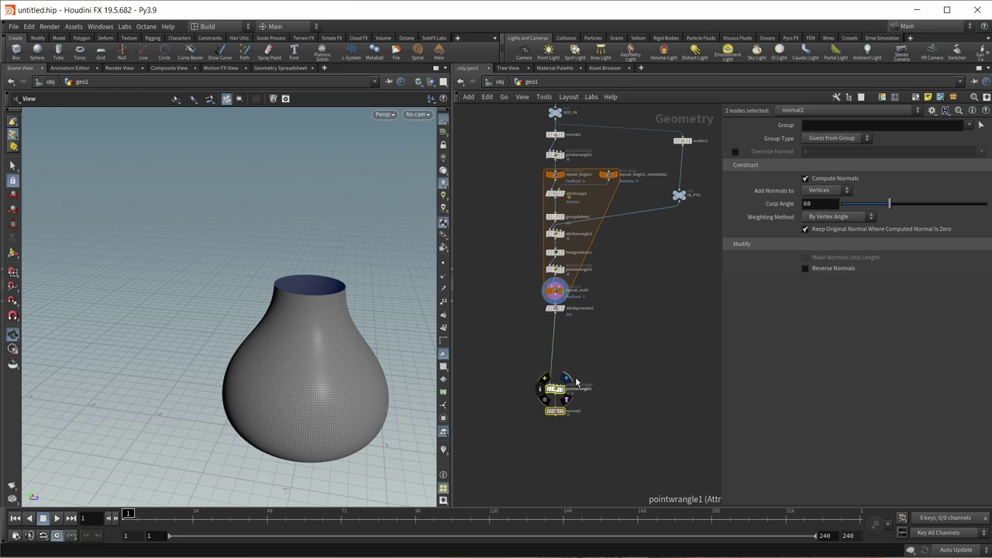
scroll(571, 395, up, 3)
click(527, 403)
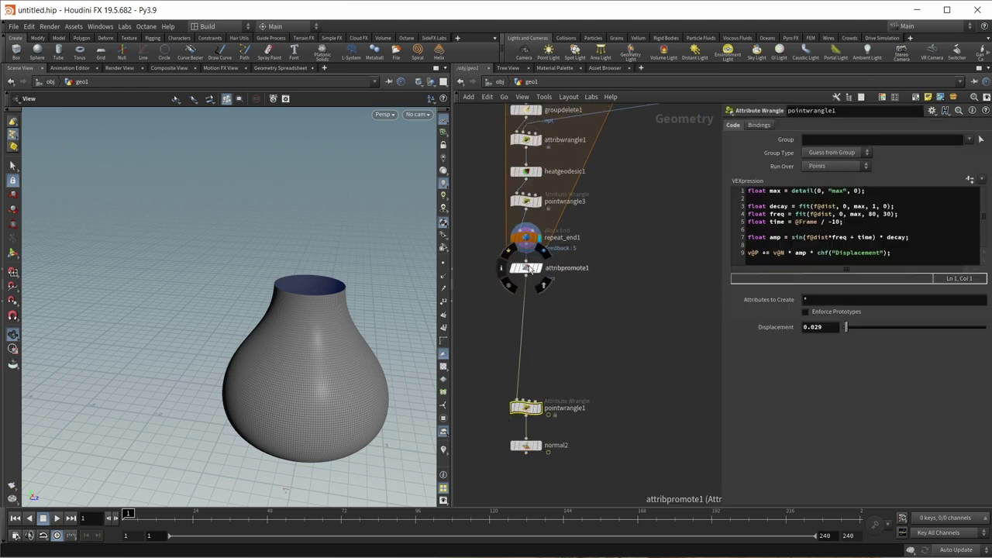
drag(516, 267, 515, 329)
click(525, 330)
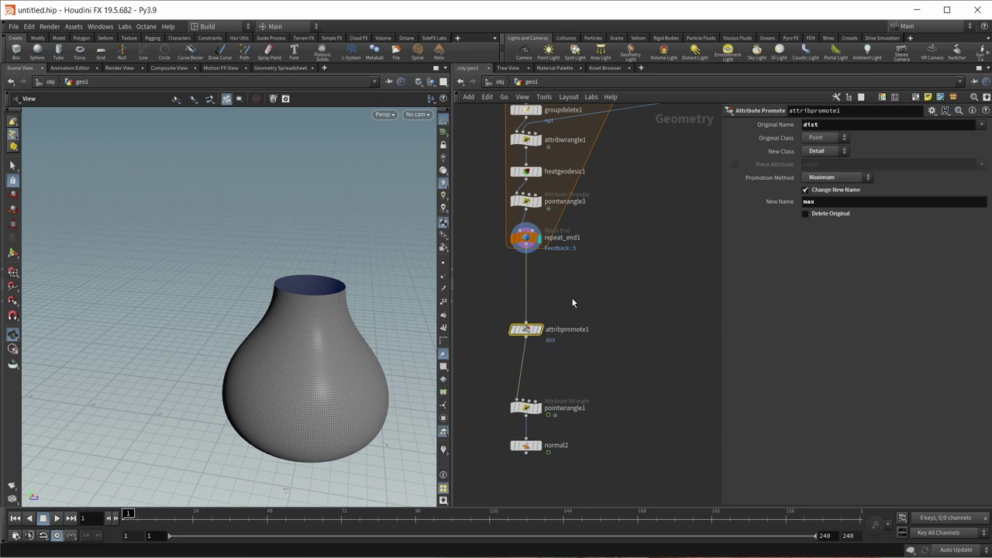
key(q)
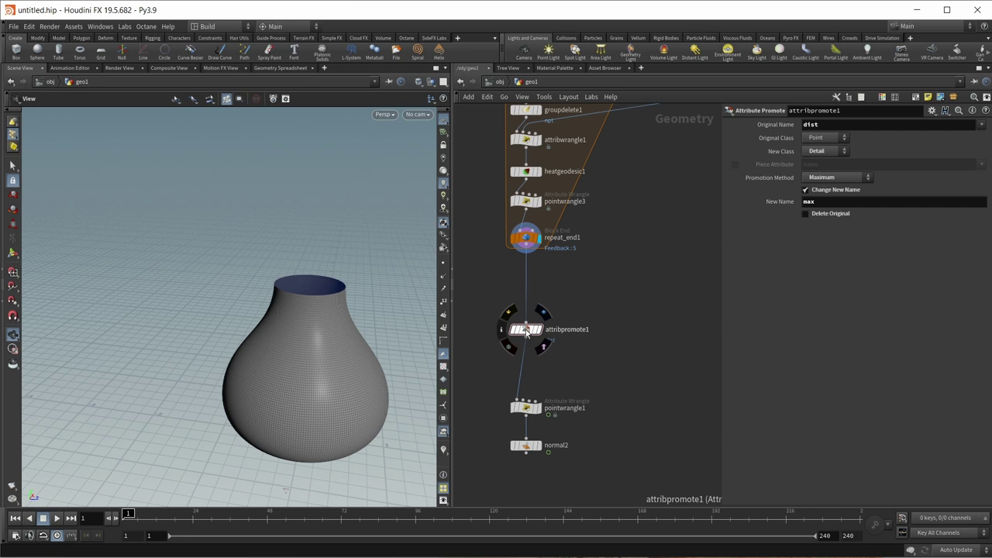
Insert a point wrangle between repeat_end1 and attribpromote1.
key(Tab)
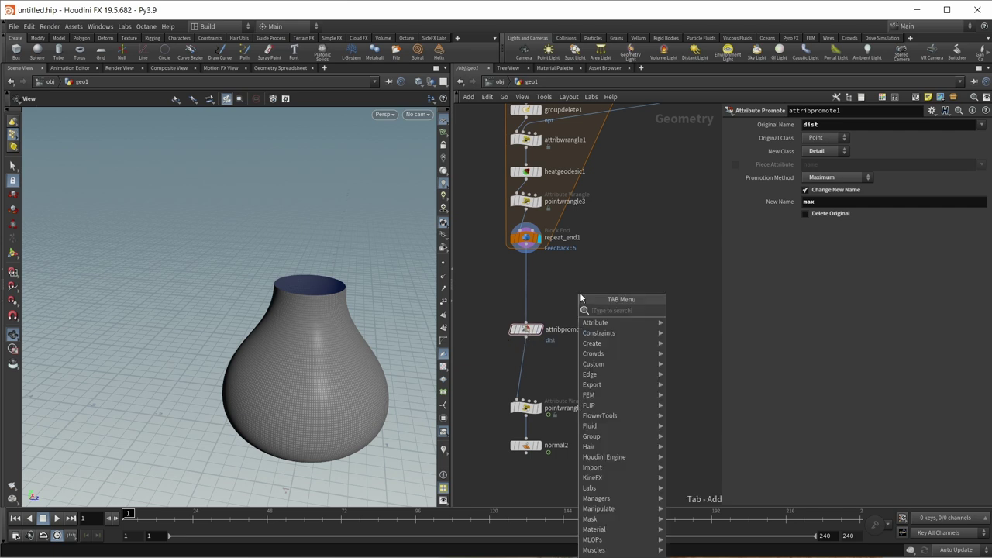
text(null)
key(Return)
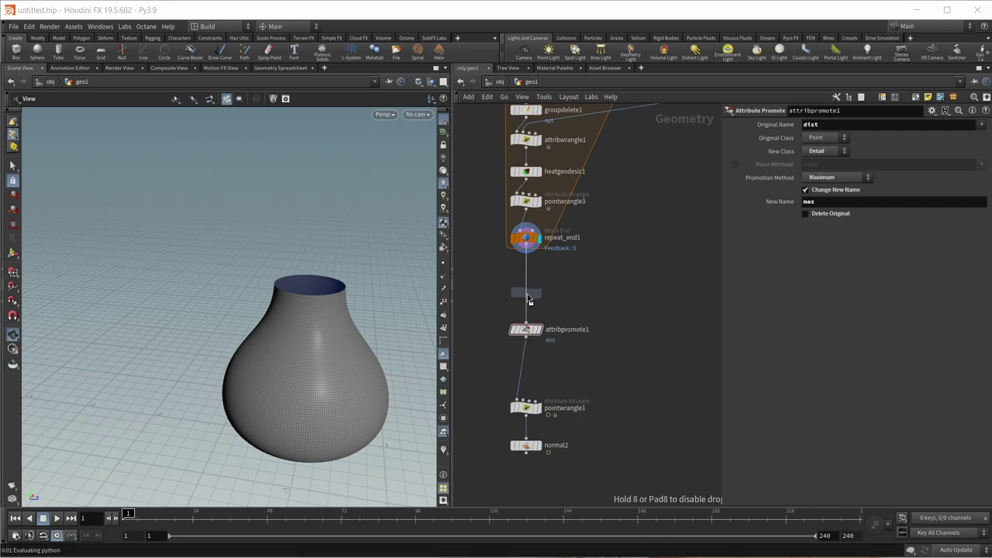
click(524, 294)
click(773, 220)
text(f@)
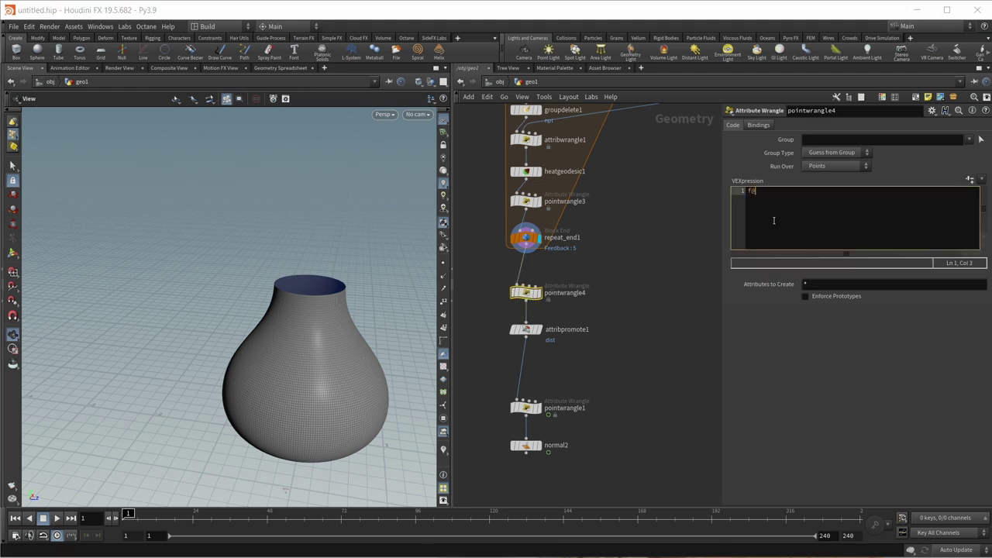
text(max = max()
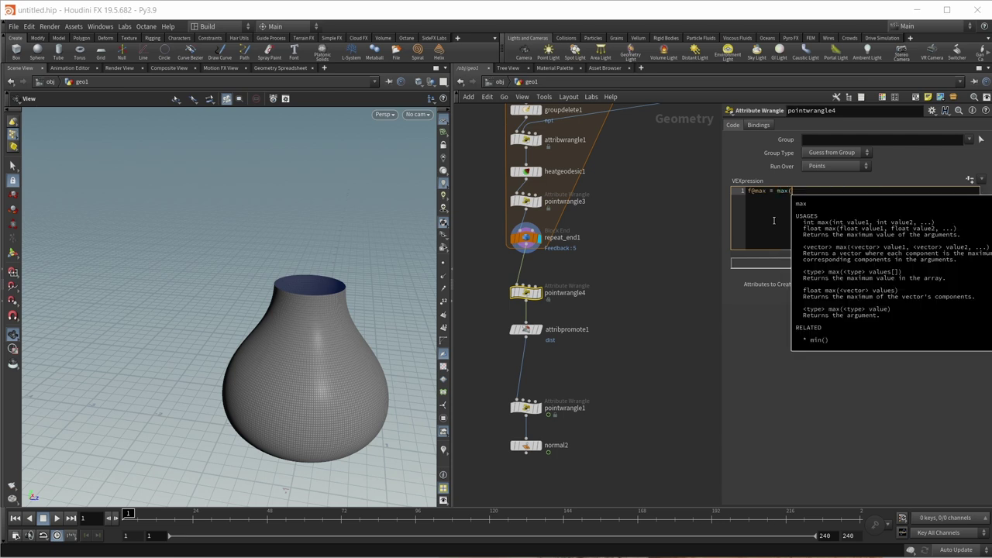
text(f[]@)
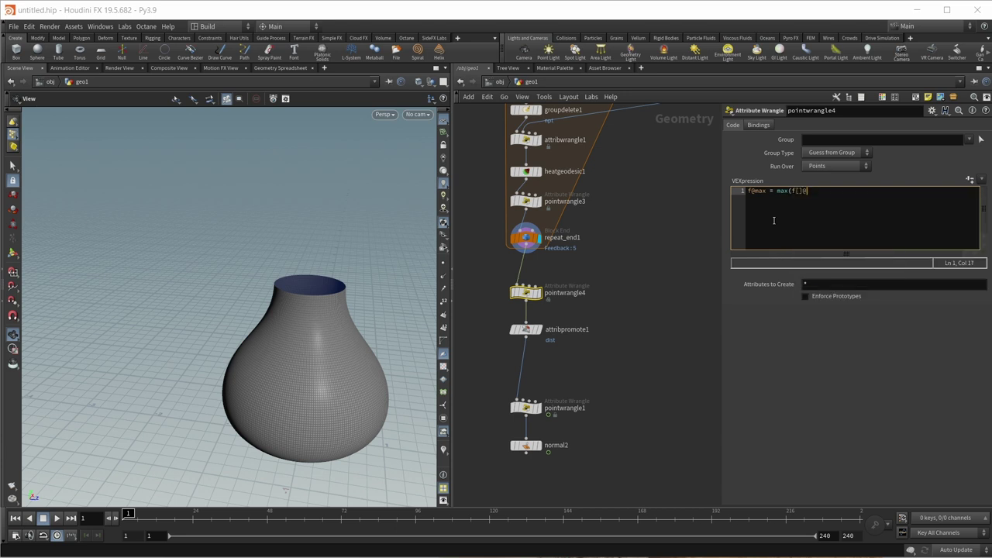
text(did)
key(BackSpace)
text(sts);)
Set attribpromote1's Original Name to max, disable Change New Name, enable Delete Original, and check the detail attribute in the geometry spreadsheet.
click(531, 330)
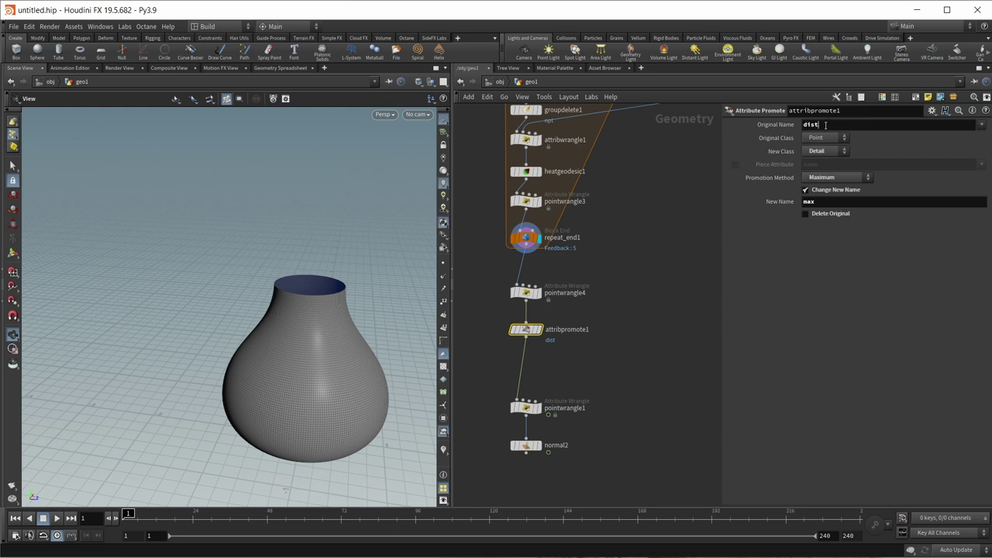
double_click(825, 125)
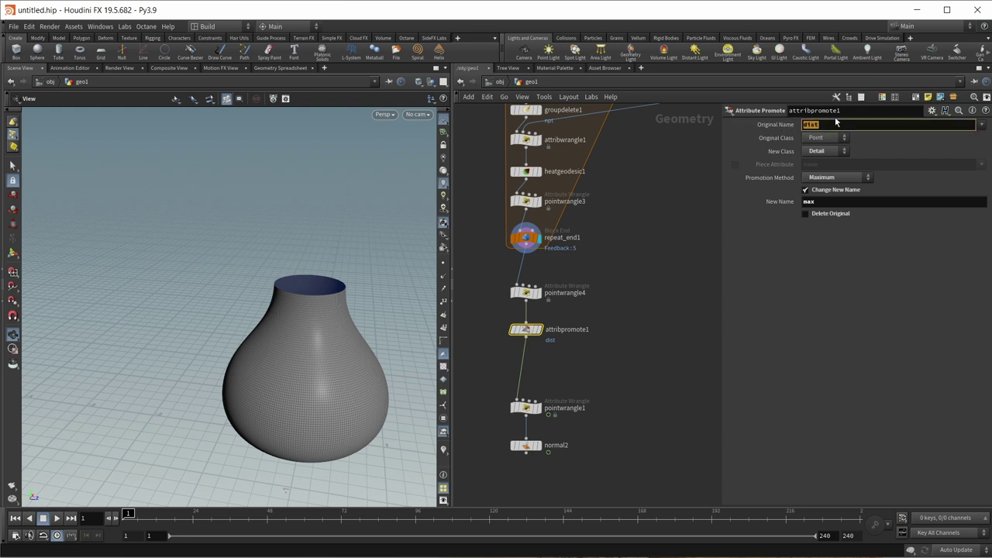
text(max)
key(Return)
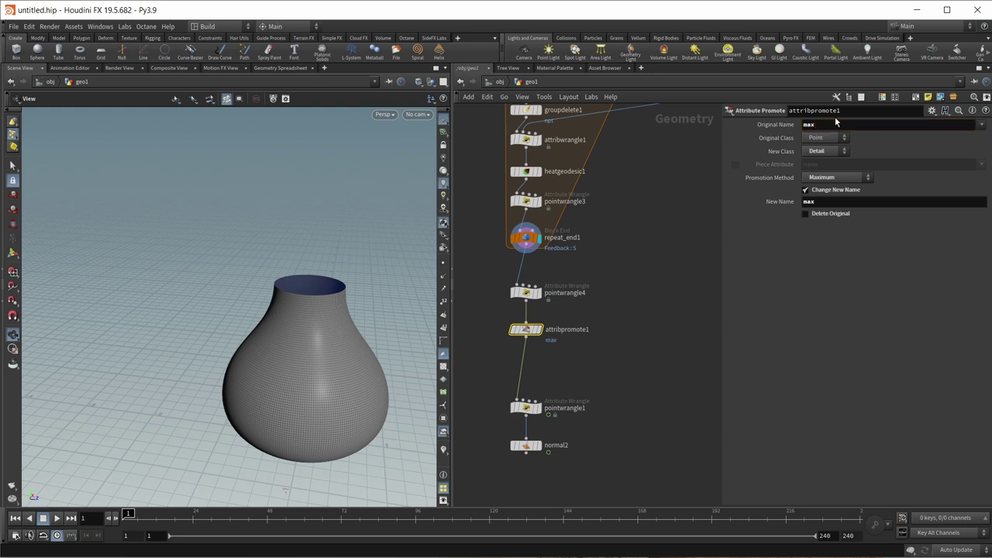
click(835, 189)
click(847, 213)
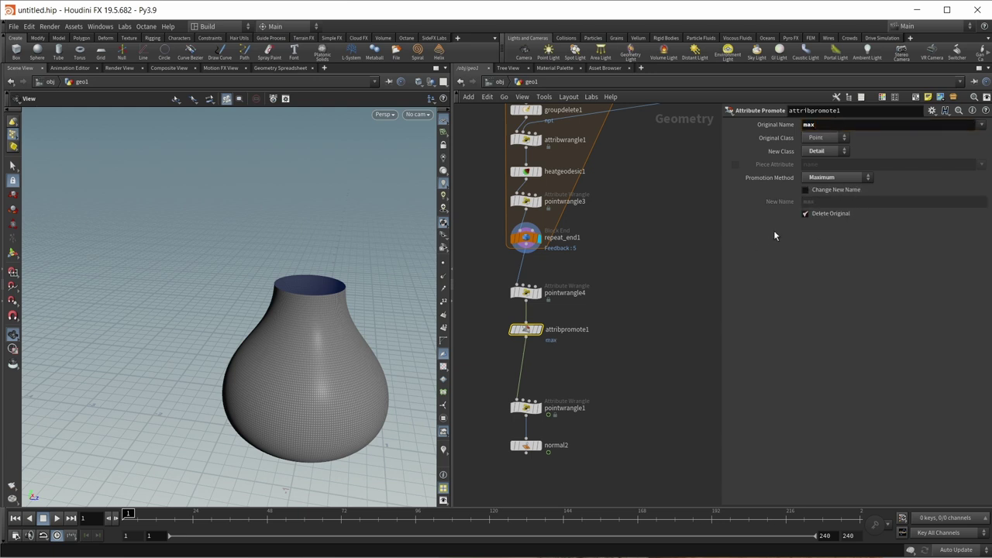
click(280, 67)
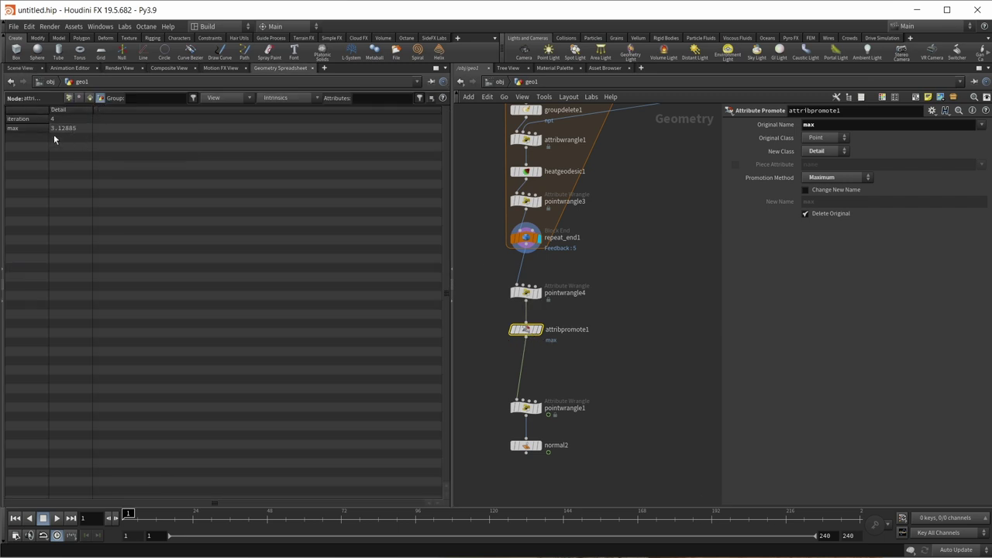
click(20, 67)
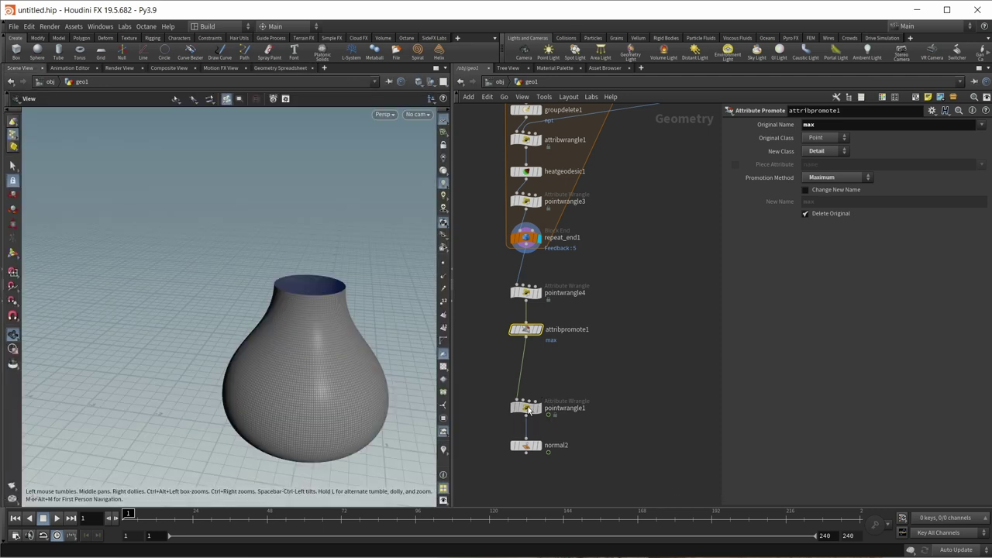
Display pointwrangle1 and then normal2, inspecting the displaced vase from different angles.
click(525, 408)
click(537, 407)
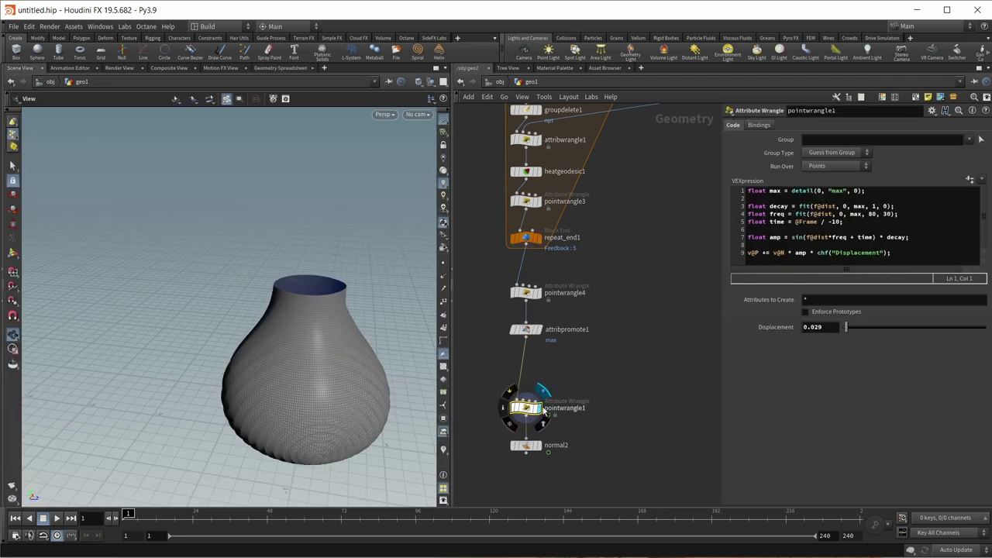
mouse_move(271, 385)
mouse_down()
mouse_move(336, 381)
mouse_move(348, 370)
mouse_move(263, 372)
mouse_up()
click(542, 451)
drag(240, 415, 271, 410)
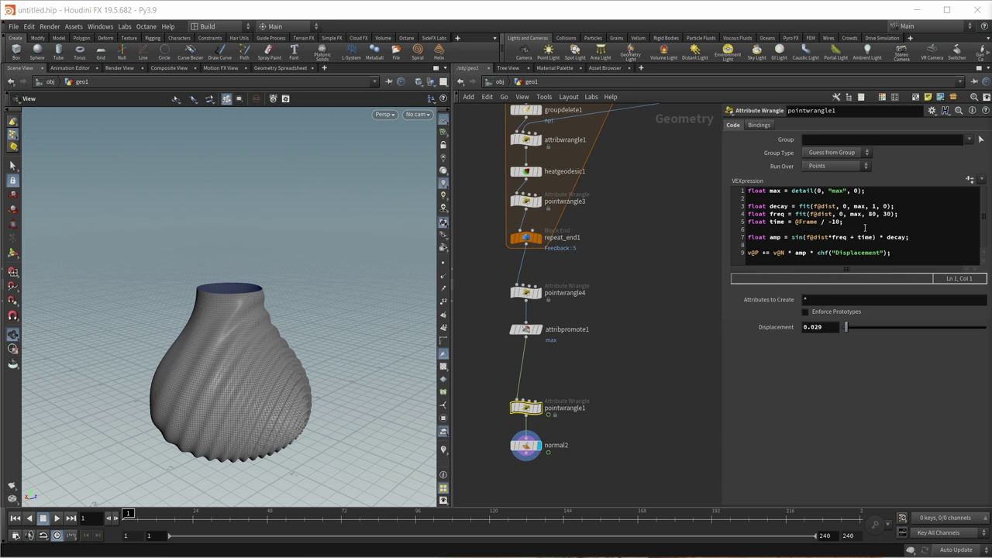
click(883, 191)
key(Return)
key(Return)
text(float dists)
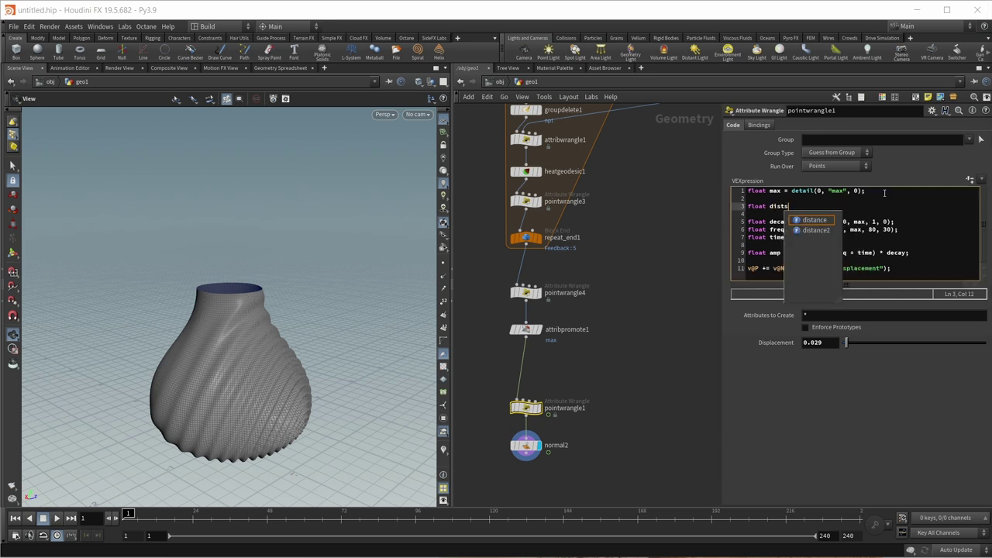
text( = f[]@dists)
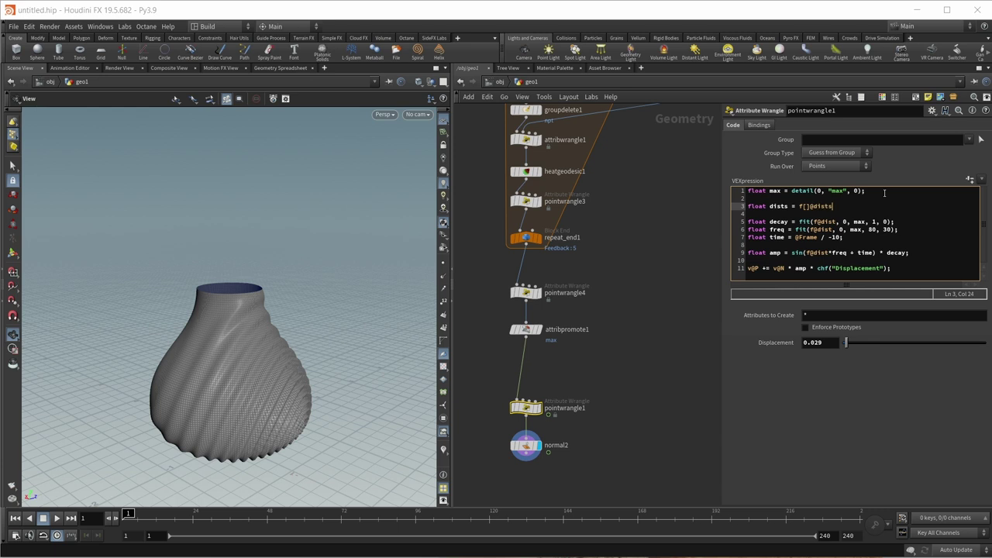
text(;)
Add the line float amp = 0.0; below the dists declaration in pointwrangle1.
drag(747, 221, 942, 251)
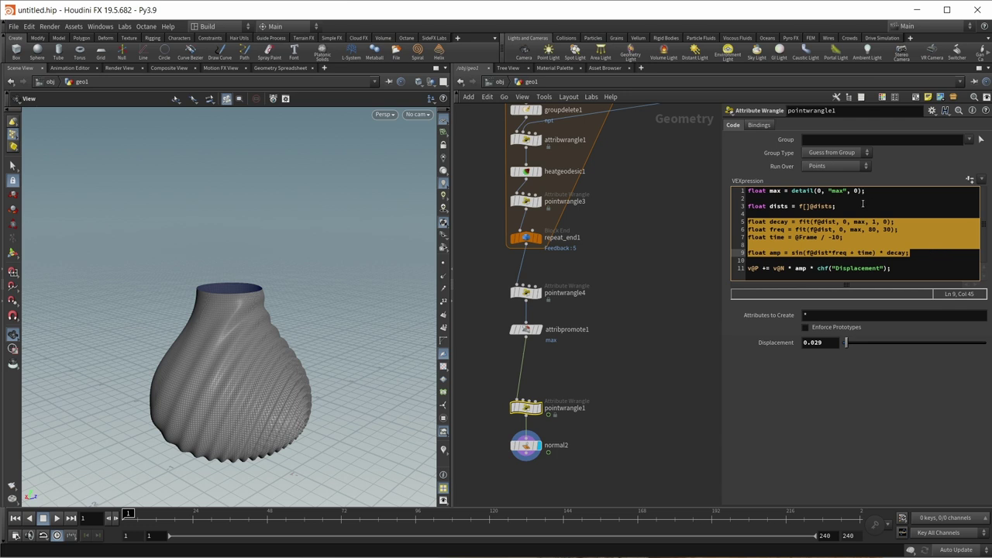
click(756, 212)
key(Return)
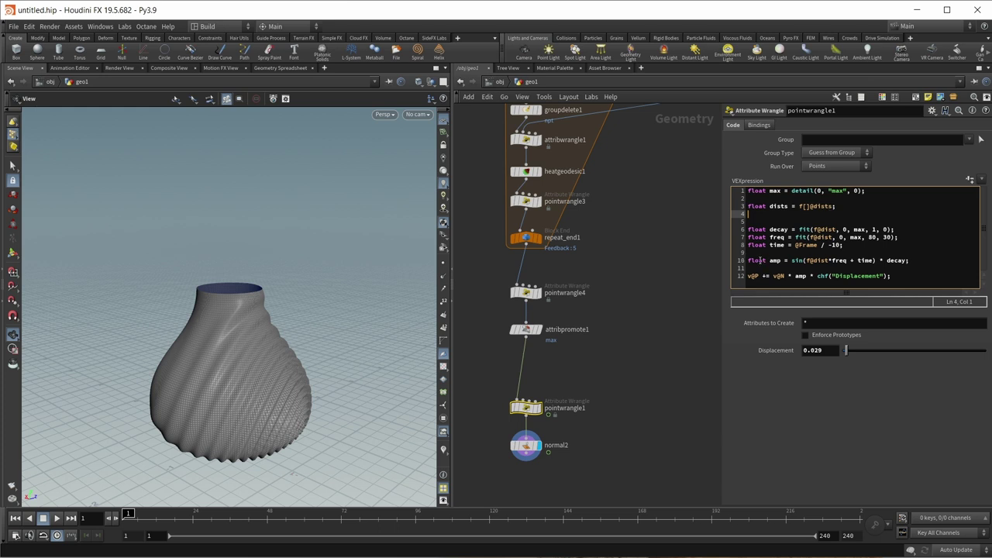
text(flo)
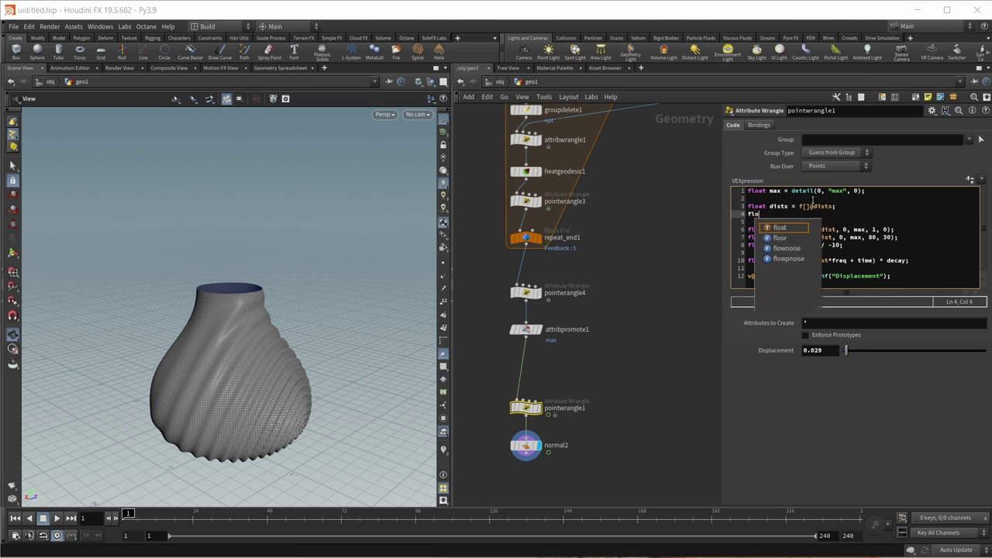
text(at amp = 0.0;)
key(Return)
key(Down)
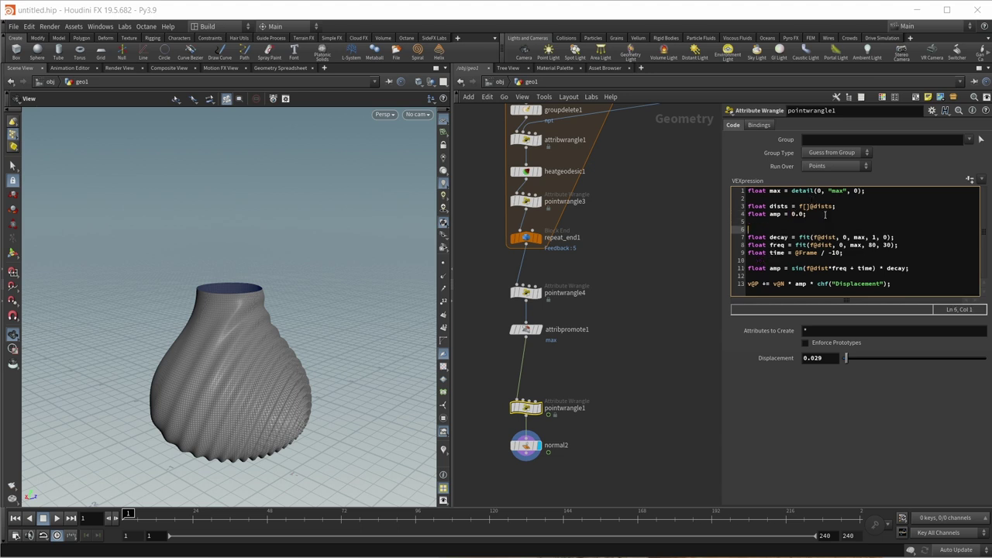
Wrap the decay, freq, time and amp lines in an indented foreach(float dist; dists){ } loop.
text(foreach(float dist)
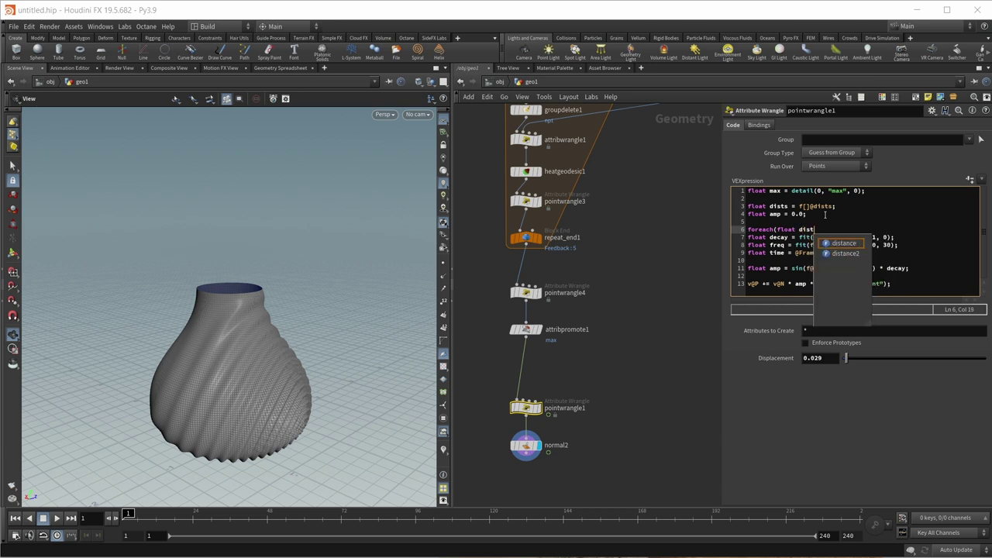
text(, dis)
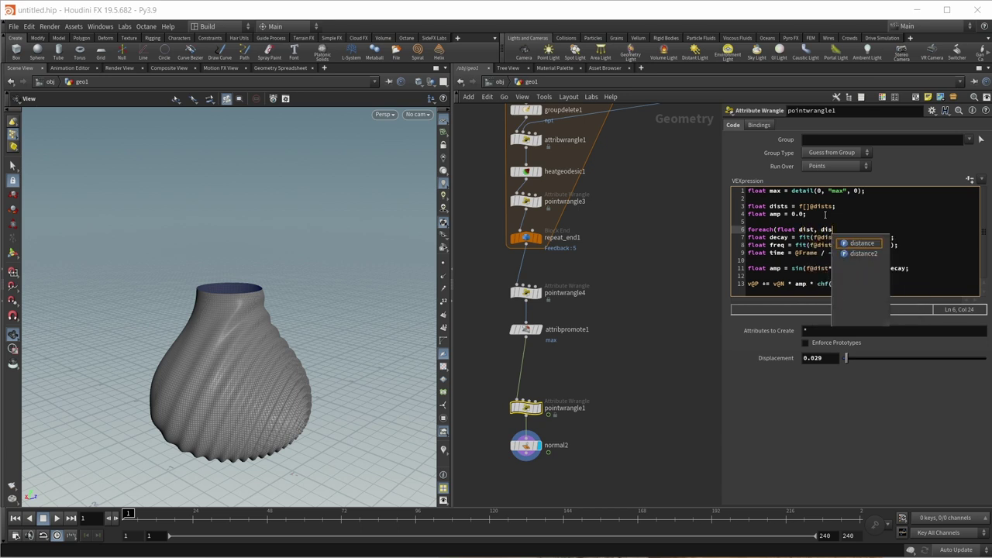
text(ts){)
drag(923, 268, 748, 237)
key(Tab)
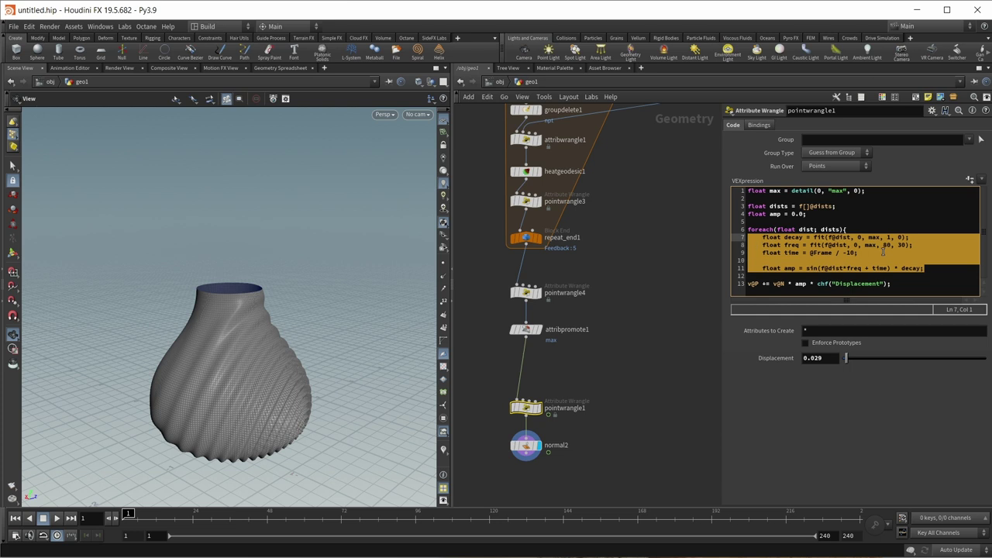
click(934, 268)
key(Return)
text(})
Replace f@dist with the loop variable dist in the decay, freq and amp lines.
drag(828, 238, 850, 237)
text(dis)
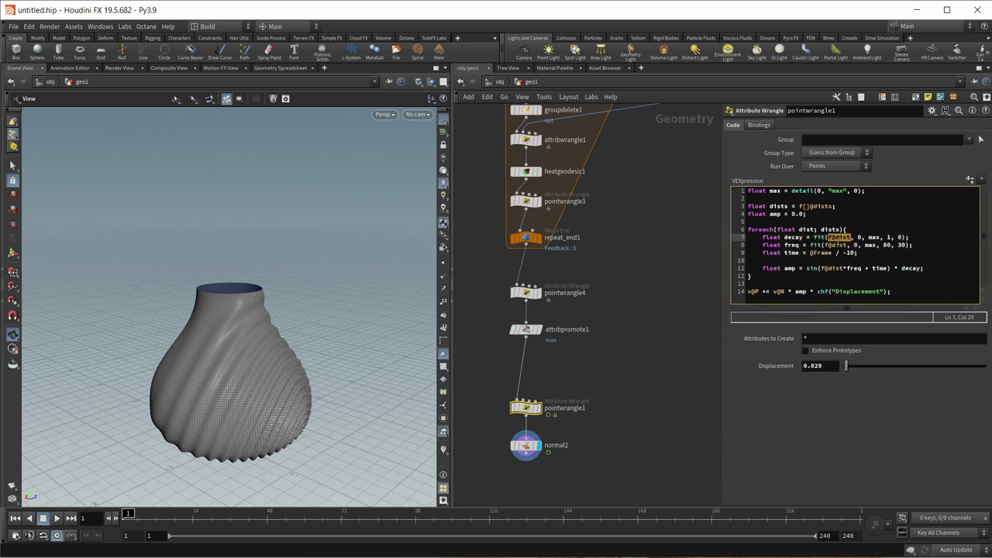
text(t)
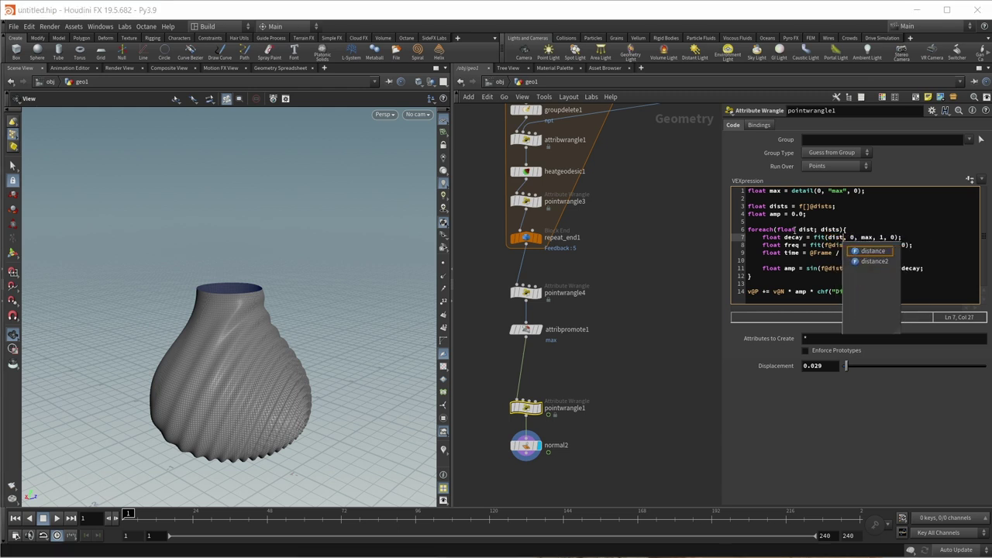
drag(811, 245, 843, 244)
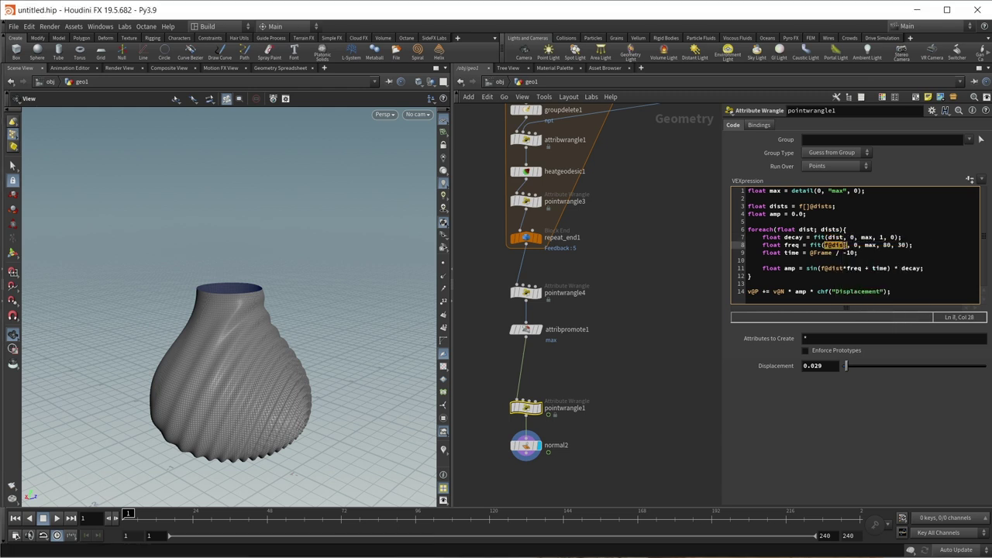
text(dist)
drag(819, 268, 843, 268)
text(dist)
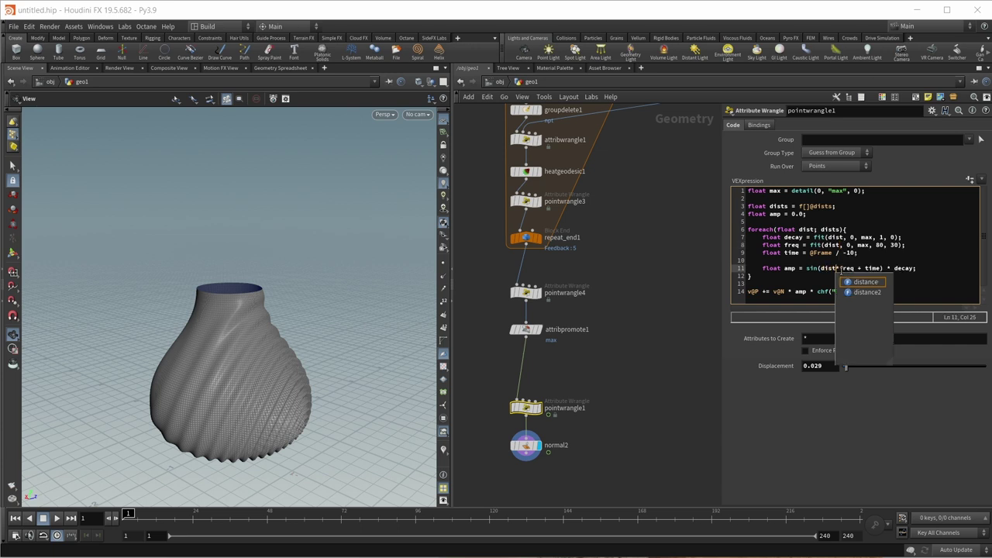
Turn the amp line into the accumulation amp += sin(dist*freq + time) * decay; without the float declaration, and apply the code.
double_click(779, 270)
key(BackSpace)
key(Delete)
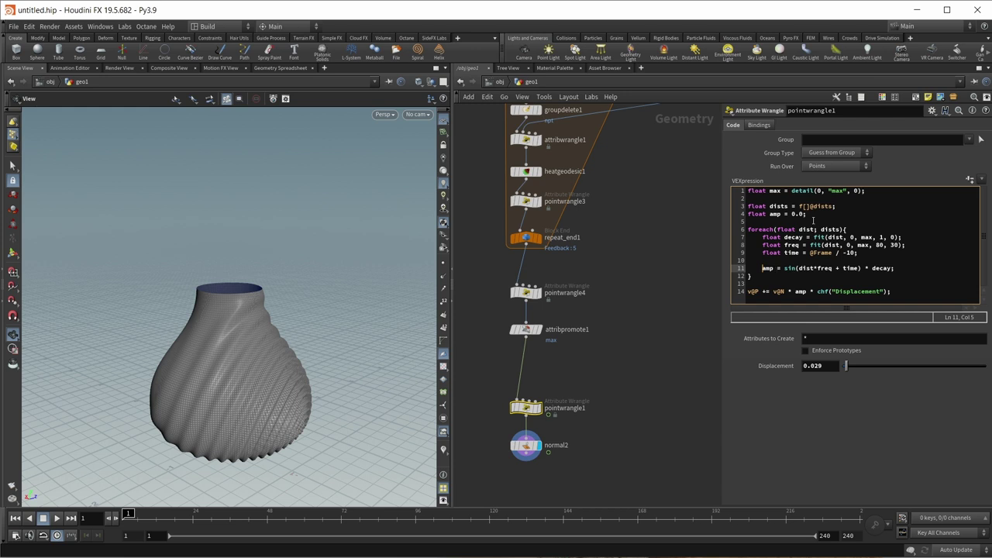
click(775, 269)
text(+)
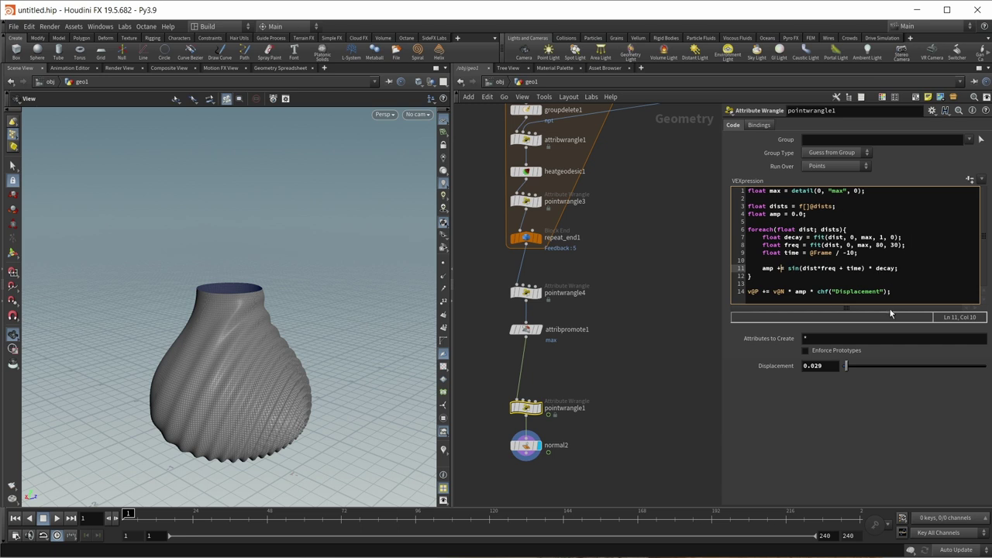
click(649, 462)
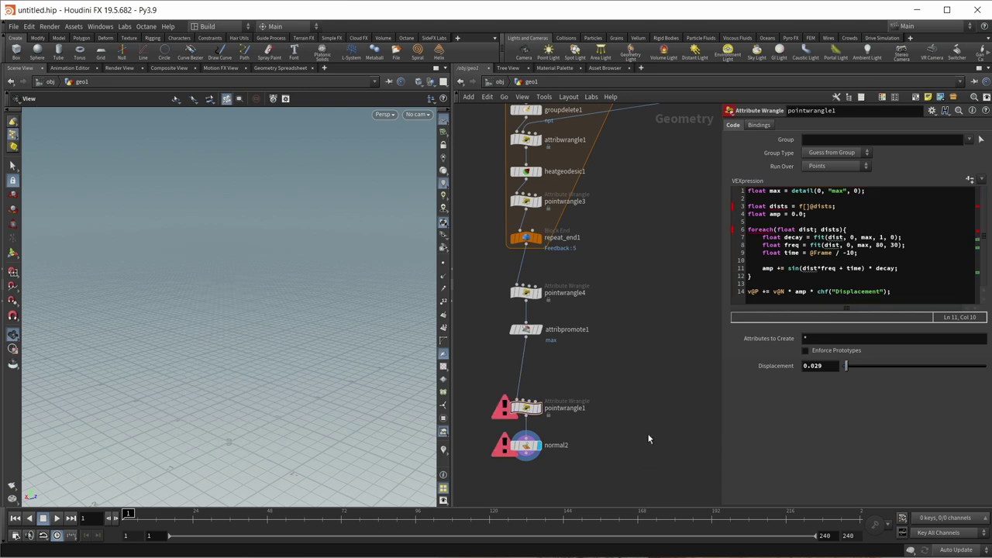
Declare dists as an array by changing its name to dists[] in pointwrangle1, and apply the code.
click(789, 206)
text([])
click(657, 356)
Set pointwrangle1's Displacement to 0.015 and inspect the rippled vase.
drag(237, 338, 264, 302)
text(8)
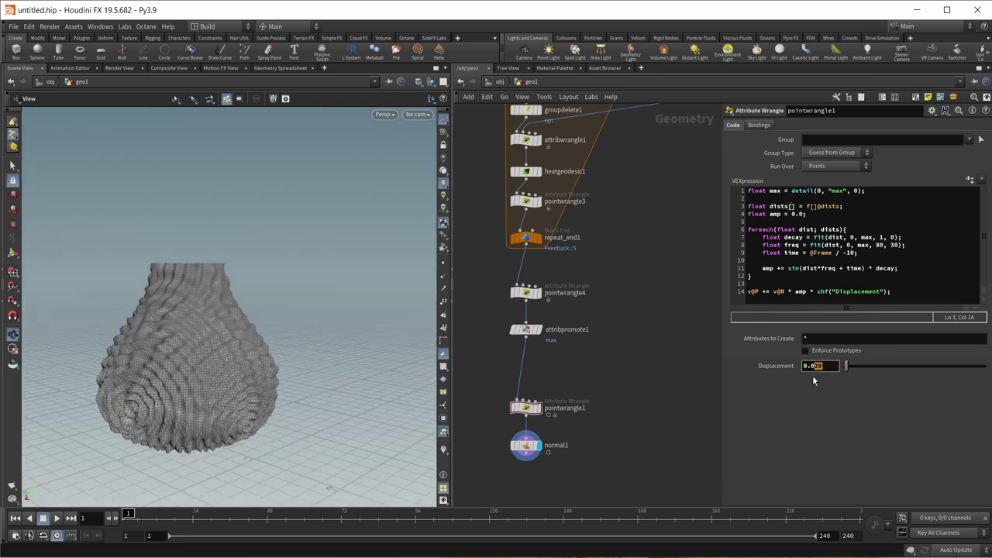
text(15)
key(Return)
drag(309, 364, 175, 334)
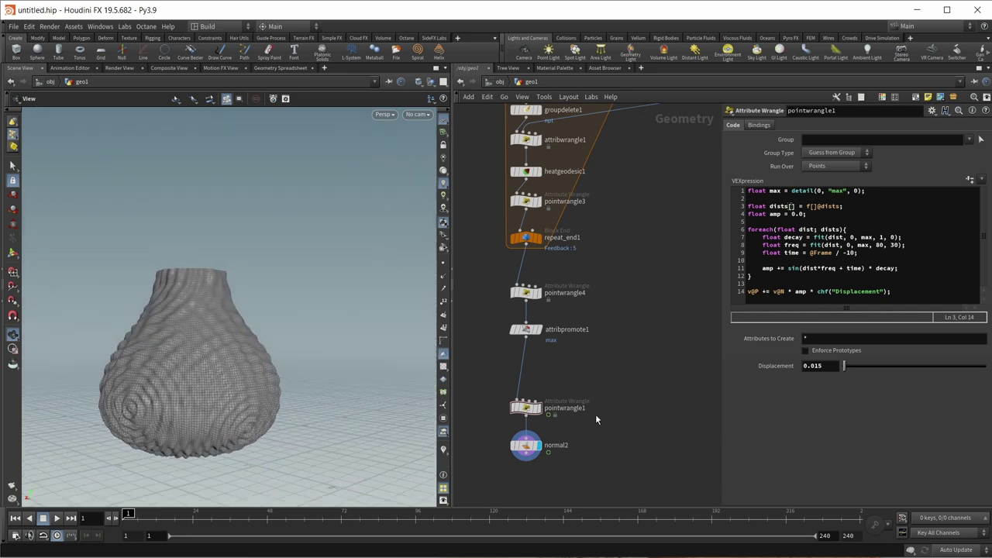
Set subdivide1's Depth to 3, inspect the smoother vase from different angles and play the animation.
scroll(621, 370, down, 5)
scroll(583, 227, up, 5)
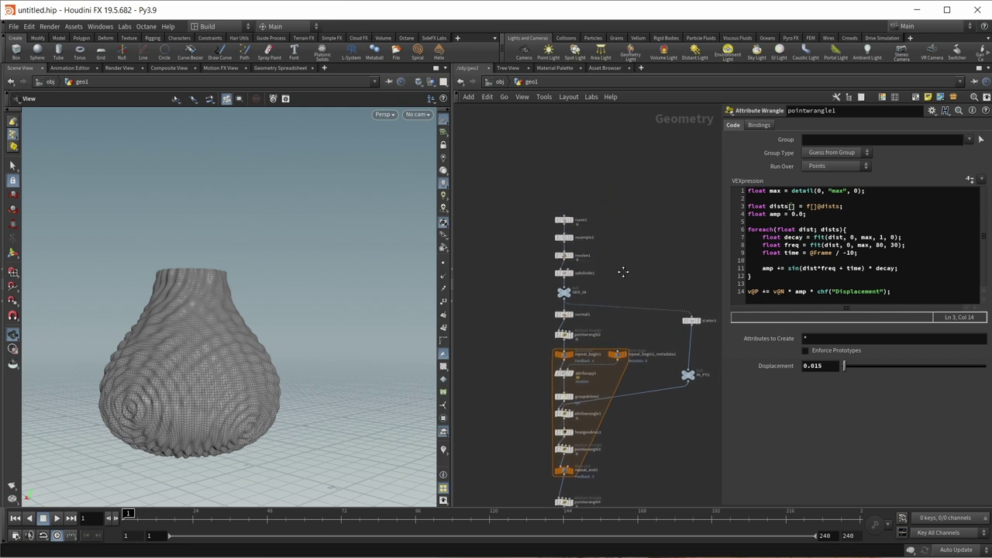
click(550, 291)
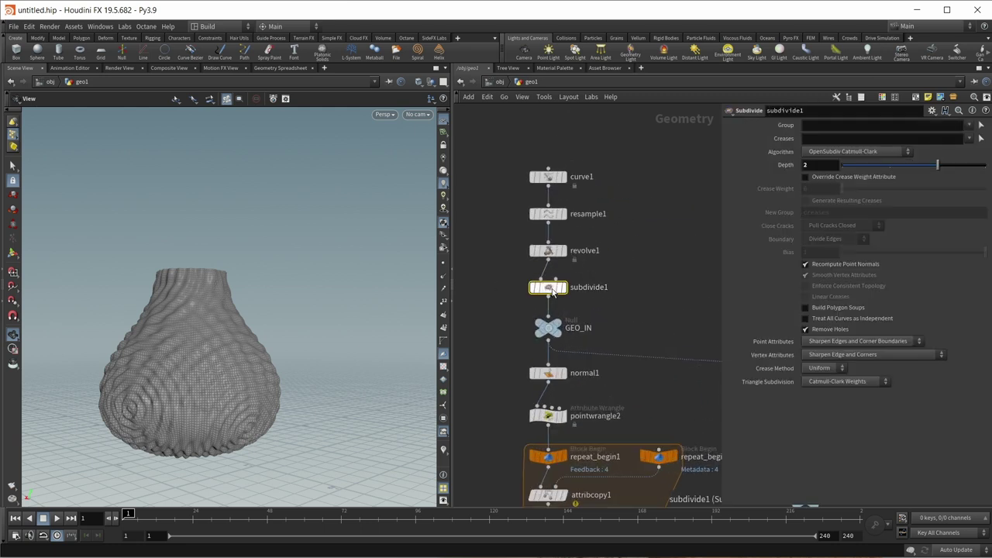
click(978, 169)
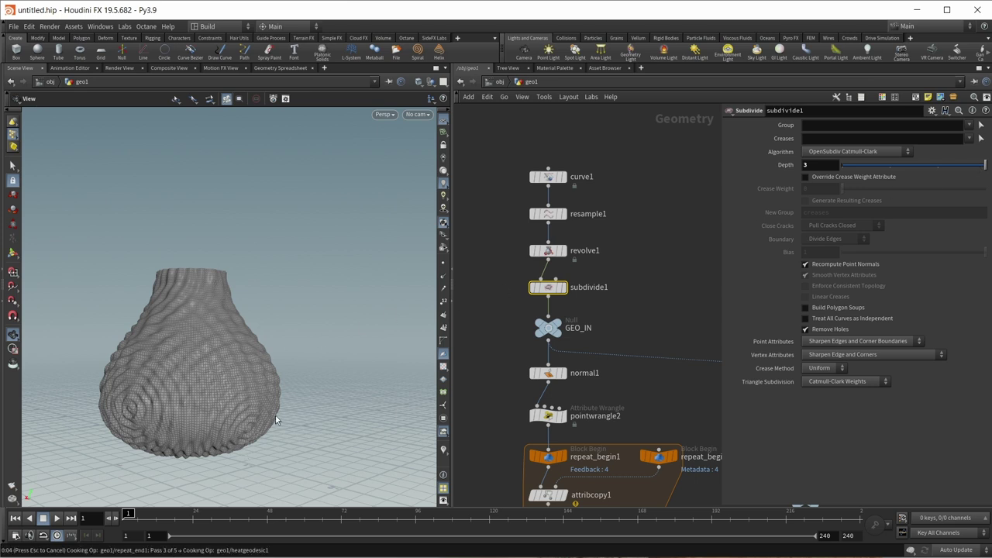
drag(287, 409, 235, 374)
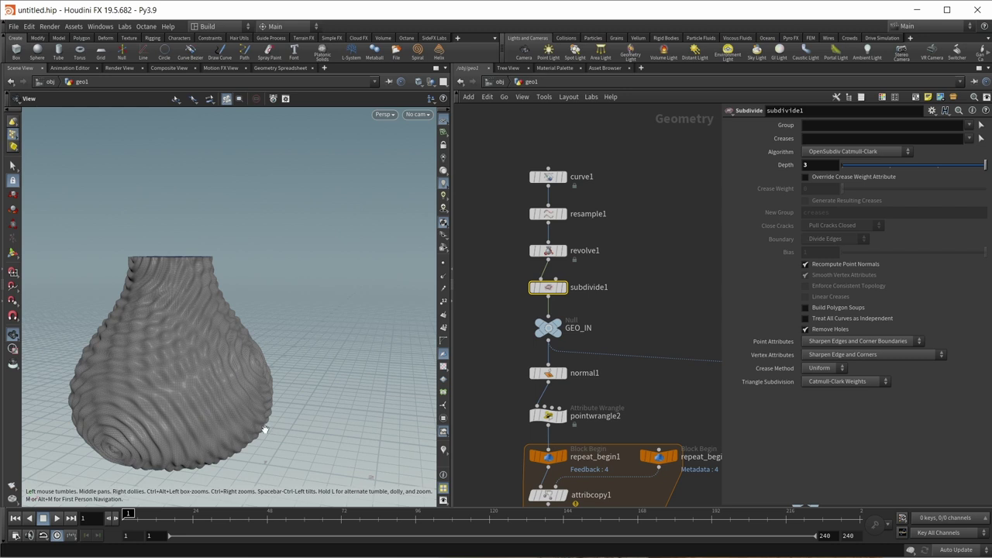
drag(193, 311, 244, 343)
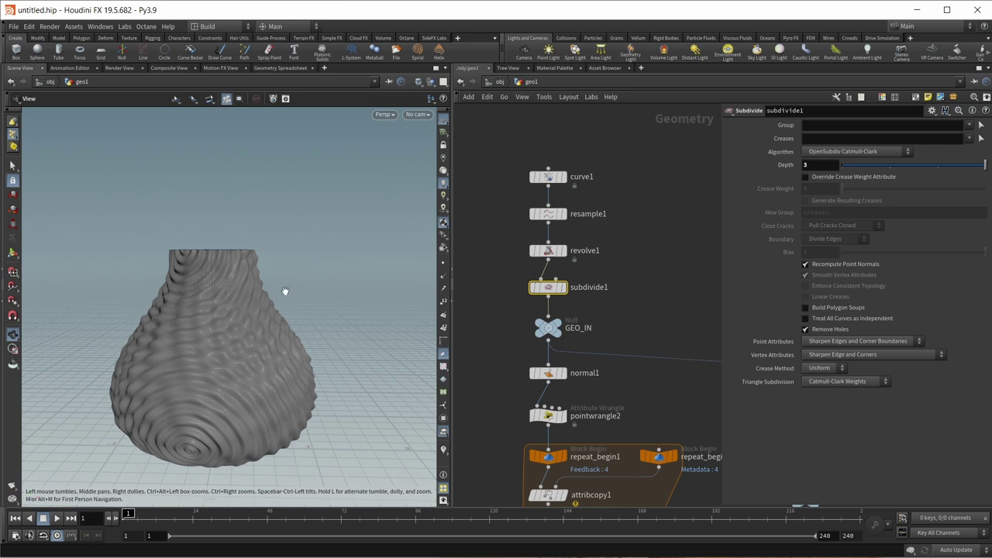
key(Up)
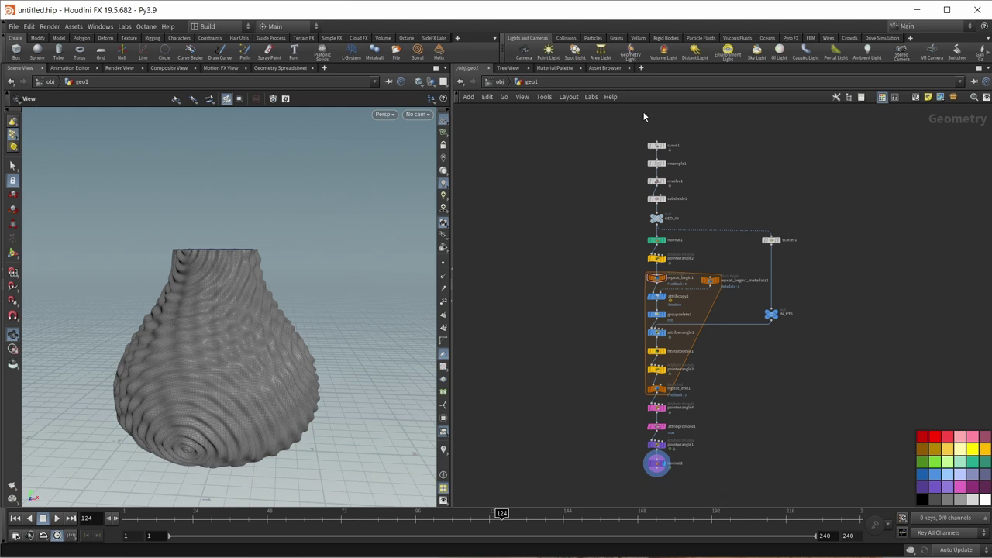
Review the colour-coded network from normal1 and pointwrangle2 through the loop's point-selection nodes, scatter1 and heatgeodesic1.
scroll(604, 336, up, 2)
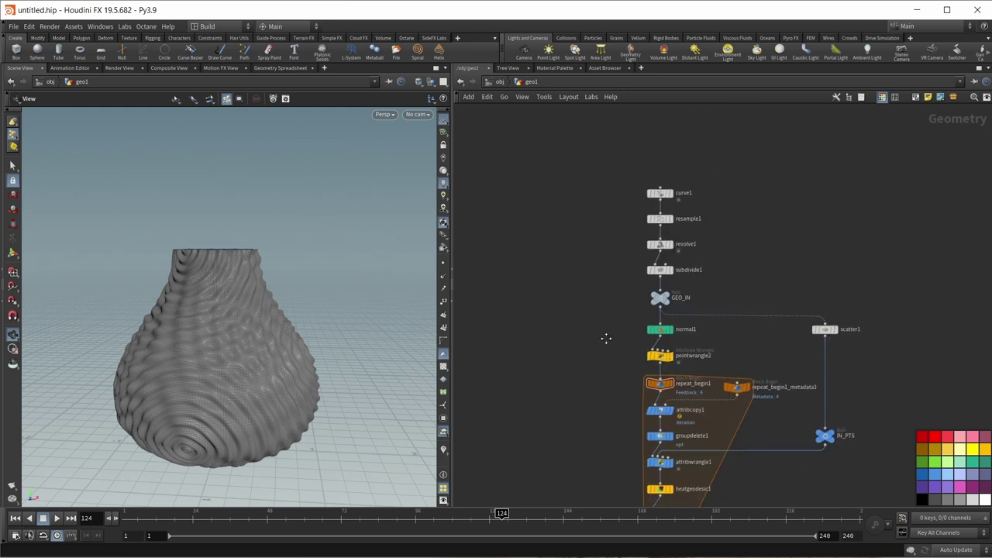
scroll(577, 327, up, 3)
drag(575, 328, 716, 361)
mouse_move(683, 348)
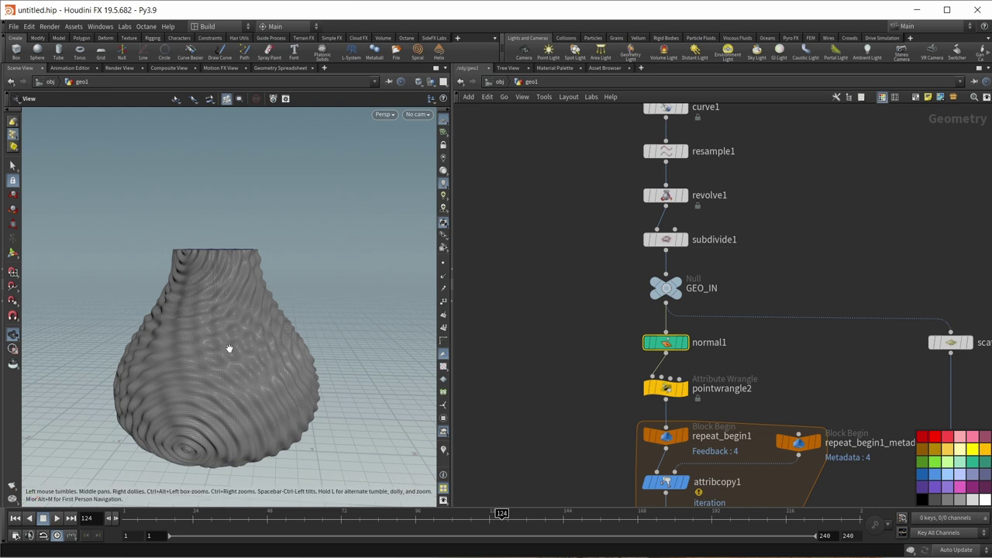
middle_drag(666, 403, 589, 227)
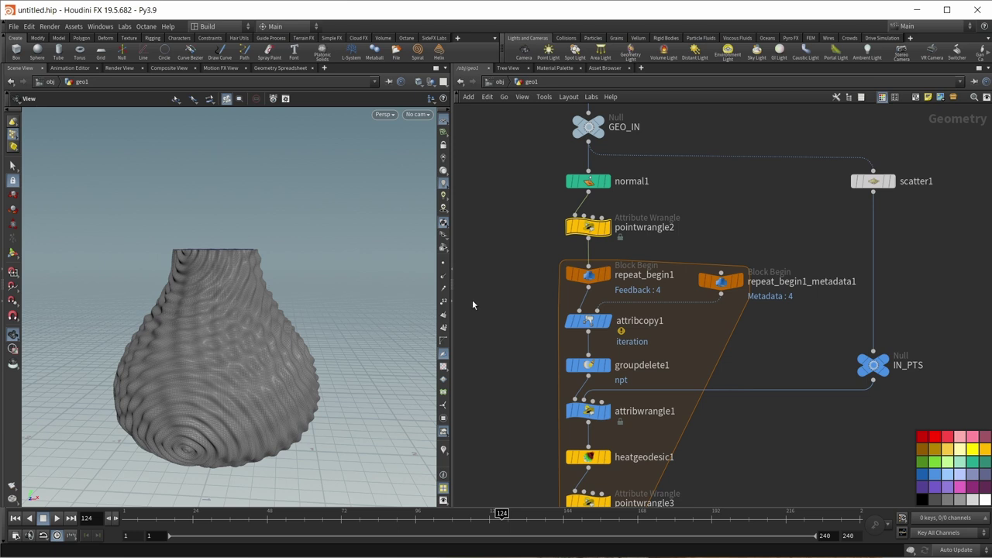
drag(511, 310, 909, 422)
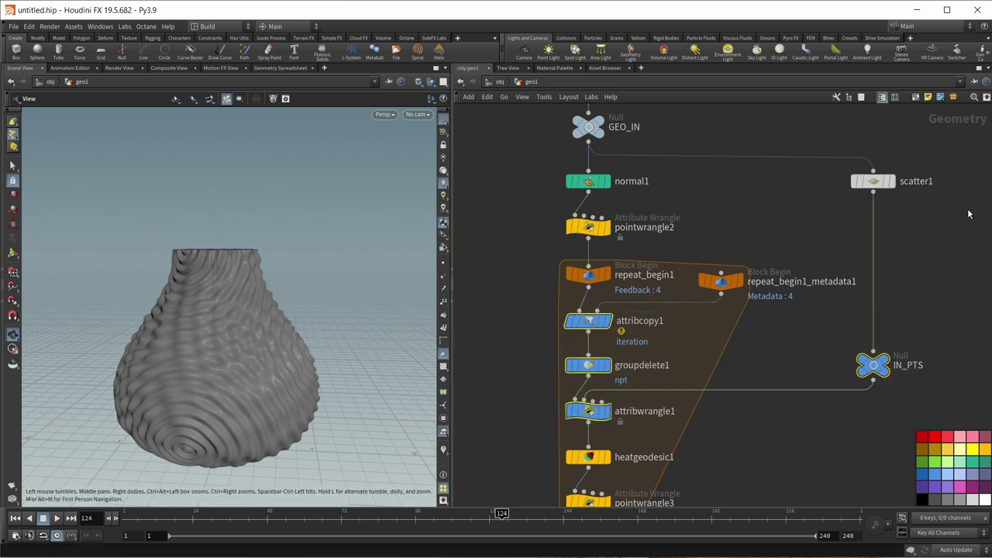
mouse_move(878, 183)
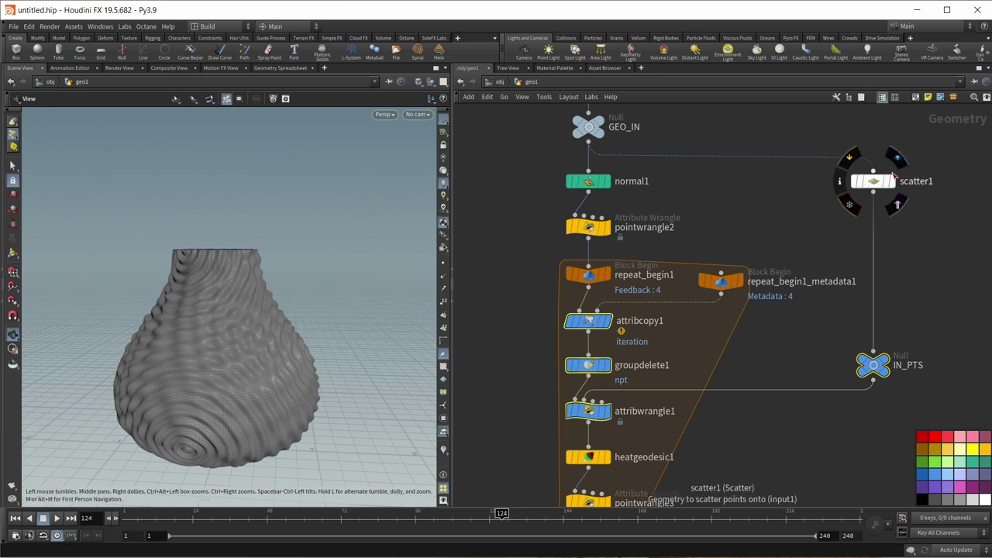
scroll(781, 416, down, 1)
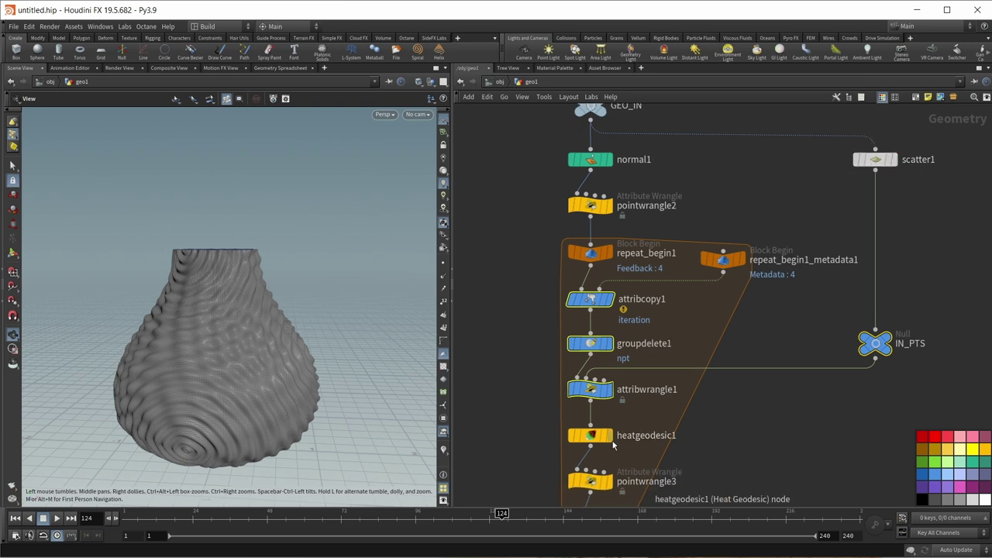
click(601, 438)
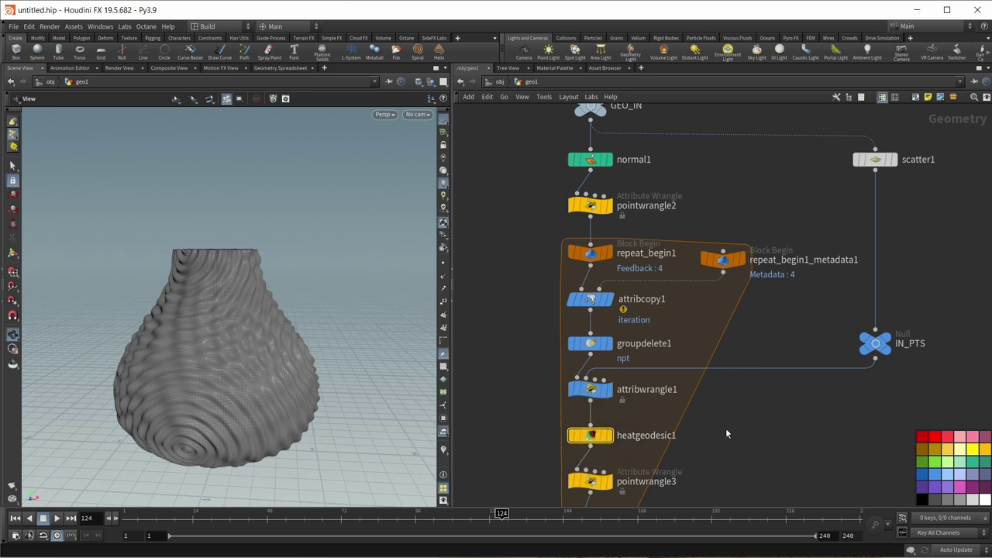
Examine the iteration parameters of repeat_end1 and the IN_PTS null that supplies the scattered points.
scroll(787, 420, down, 2)
scroll(657, 448, down, 2)
click(625, 447)
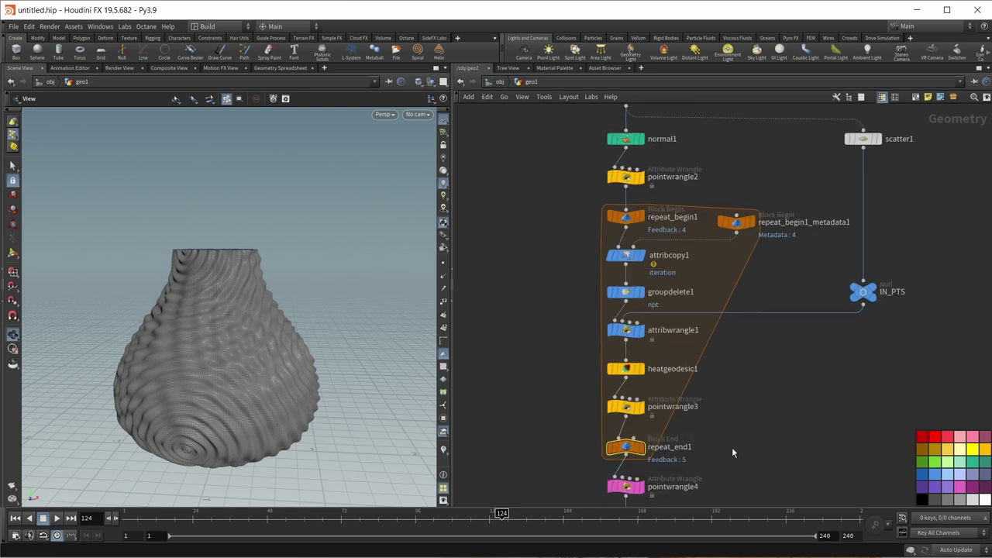
key(p)
middle_drag(699, 399, 653, 399)
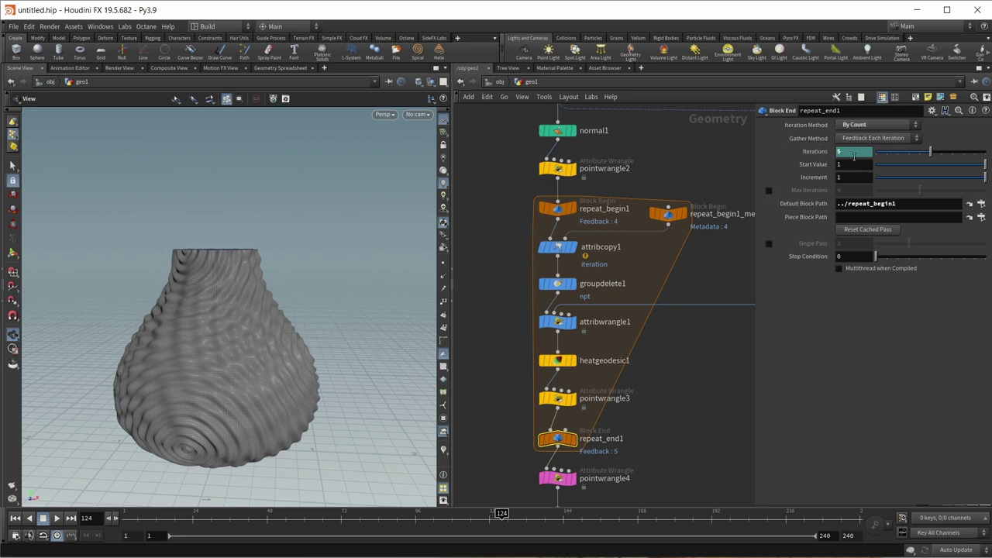
middle_drag(723, 267, 618, 327)
click(674, 346)
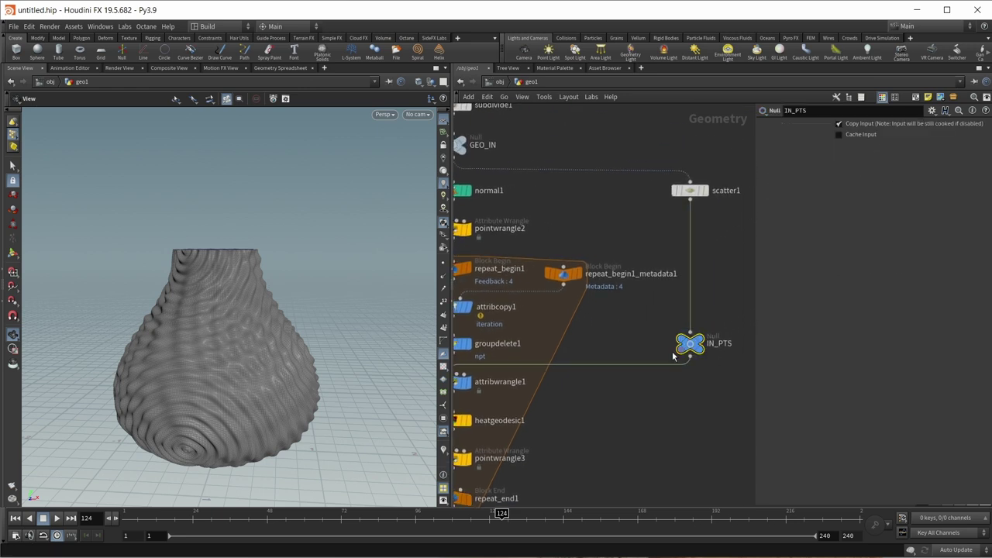
Examine the settings of repeat_begin1_metadata1, the VEX code of attribwrangle1 and the parameters of heatgeodesic1.
scroll(675, 346, down, 2)
middle_drag(742, 361, 681, 322)
drag(680, 322, 632, 289)
mouse_move(641, 286)
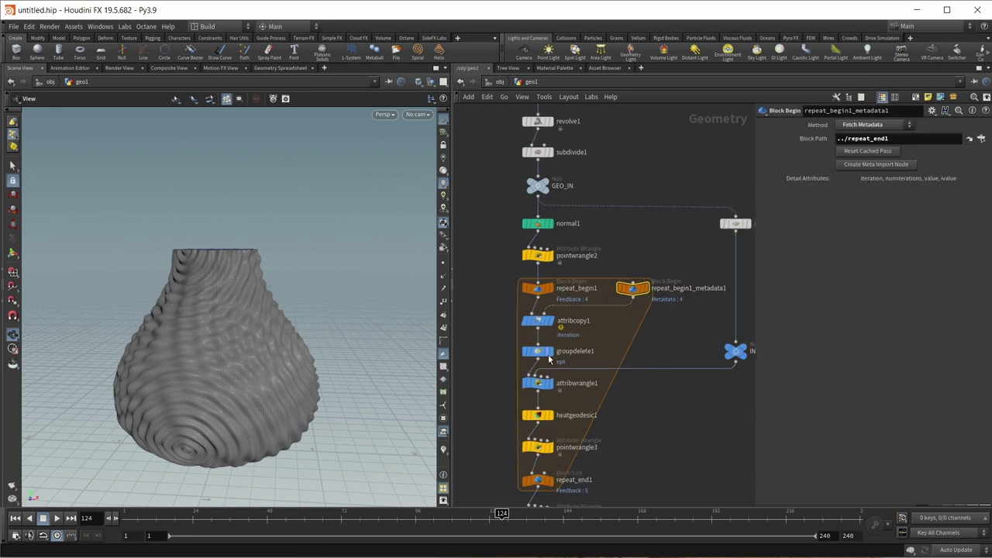
click(541, 388)
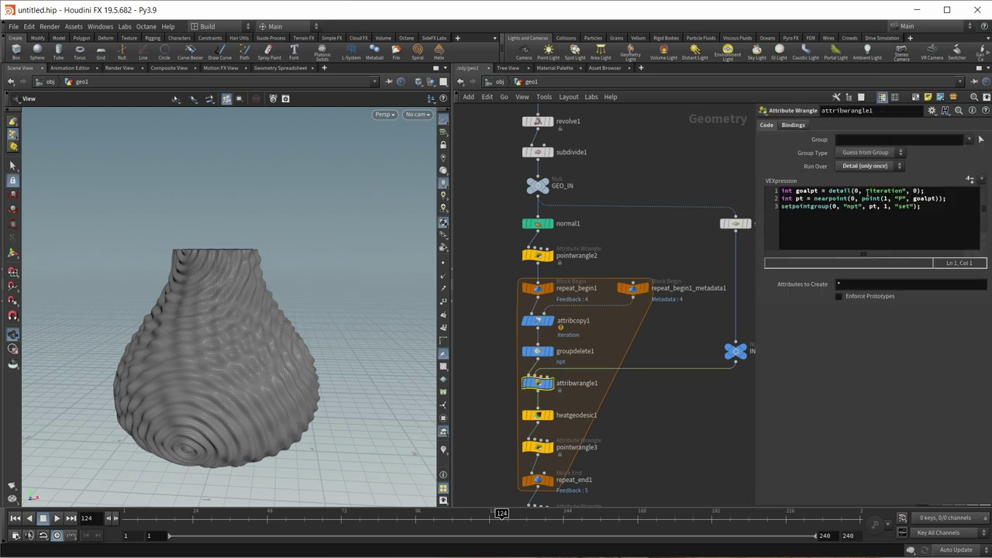
mouse_move(537, 382)
click(536, 416)
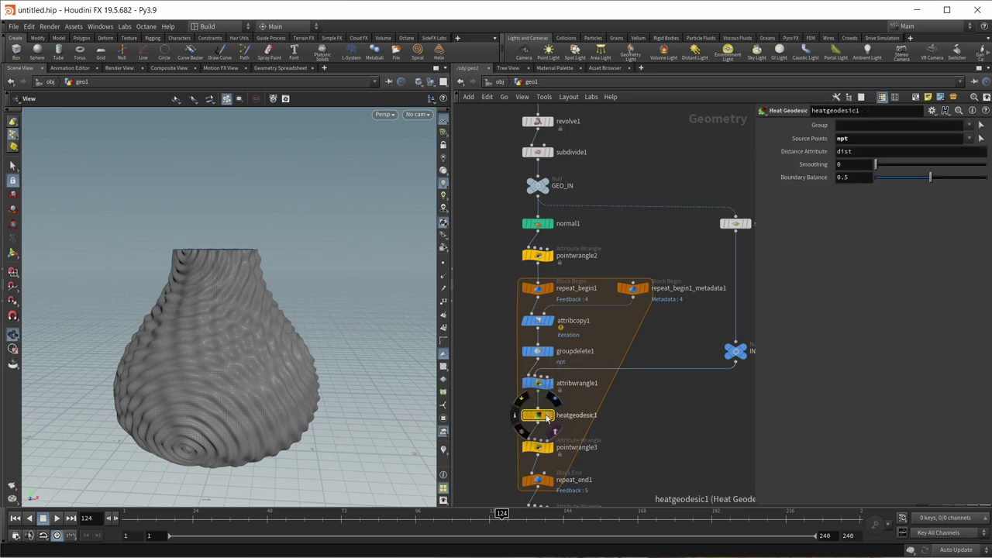
Examine the npt group deletion in groupdelete1 and the nearest-point VEX code of attribwrangle1.
drag(490, 337, 560, 361)
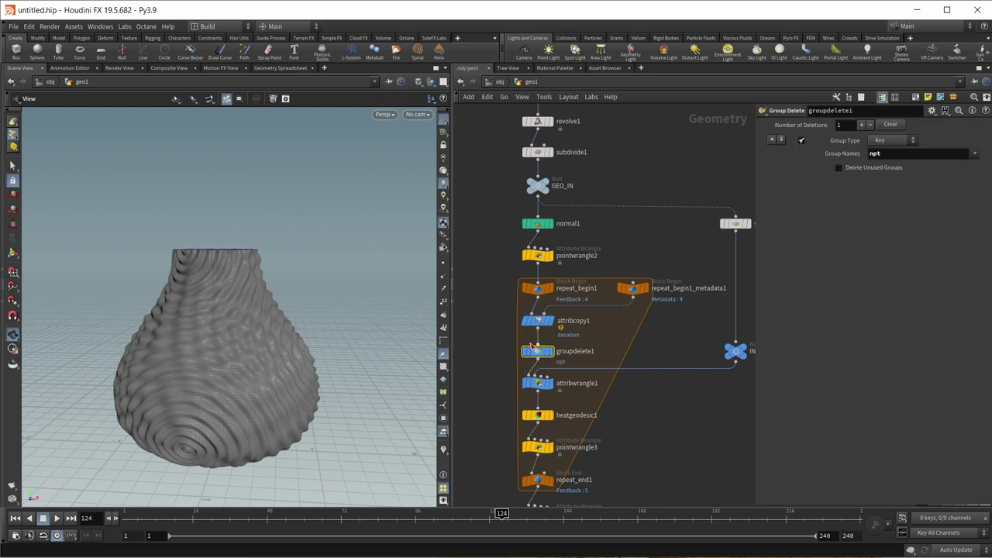
mouse_move(522, 352)
click(524, 383)
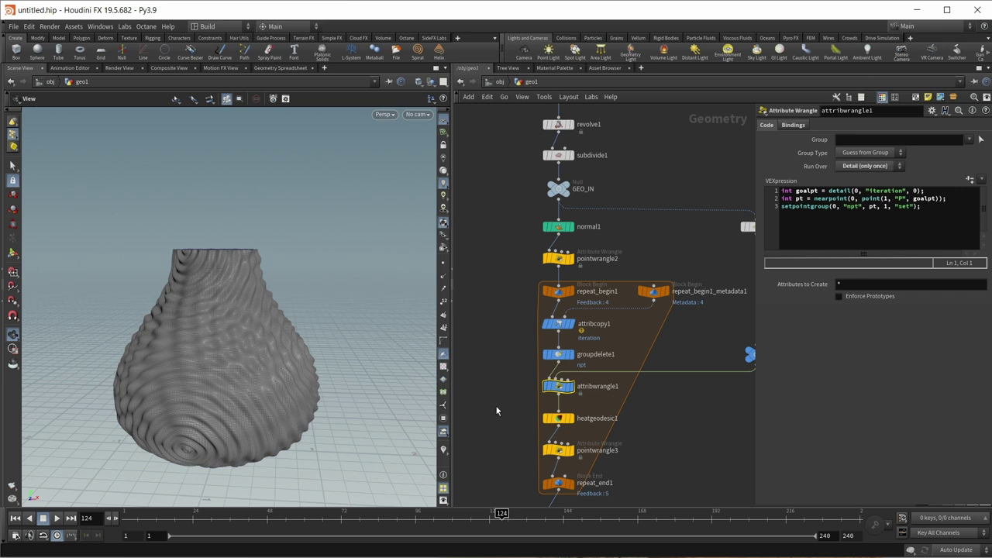
Review how pointwrangle2 declares the dists array, heatgeodesic1 outputs dist and pointwrangle3 appends it to the array.
middle_drag(499, 393, 495, 416)
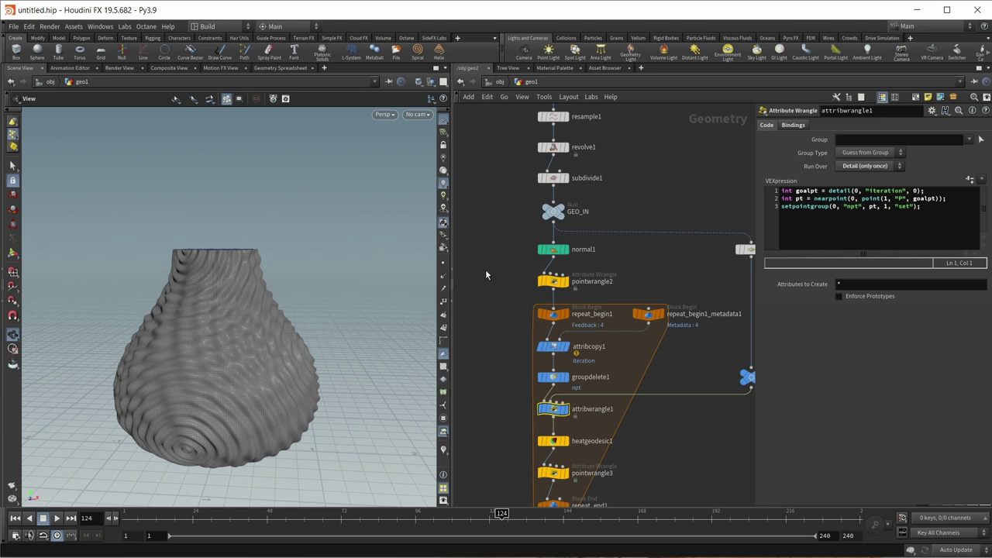
click(551, 280)
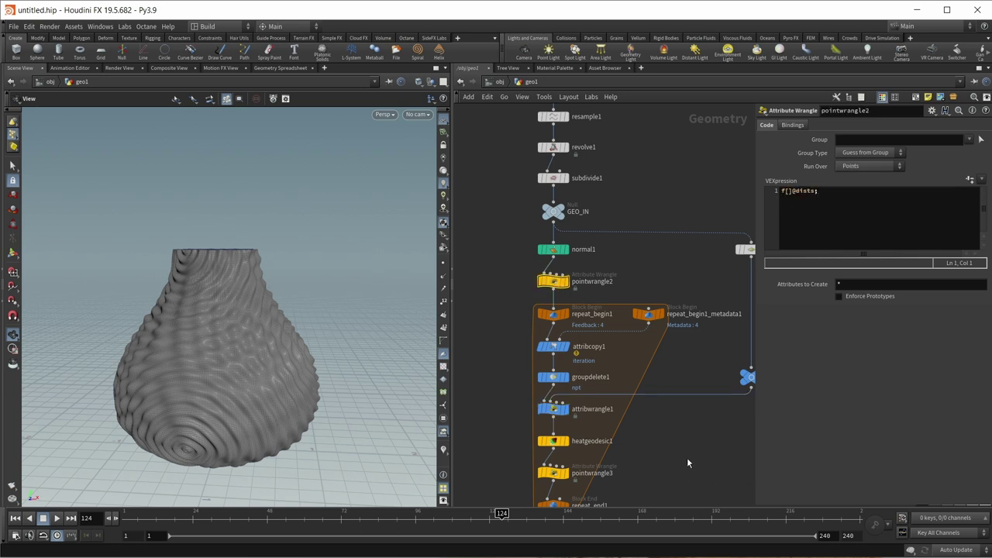
middle_drag(686, 465, 674, 376)
click(545, 353)
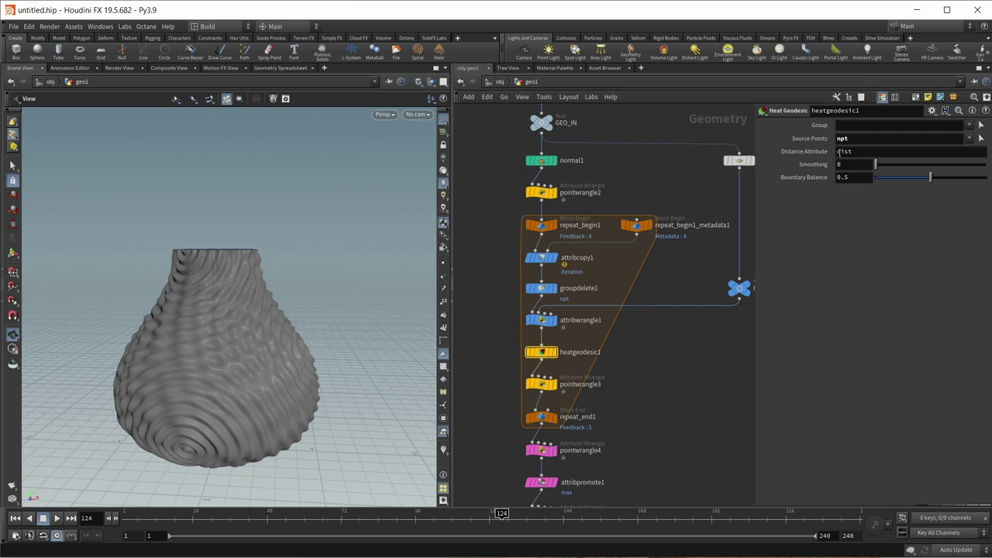
click(541, 384)
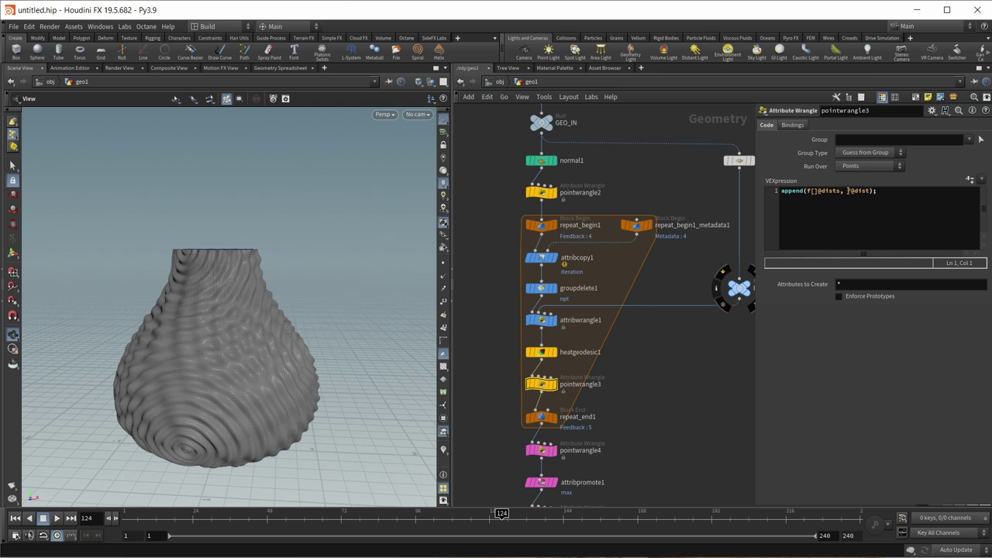
drag(480, 181, 613, 206)
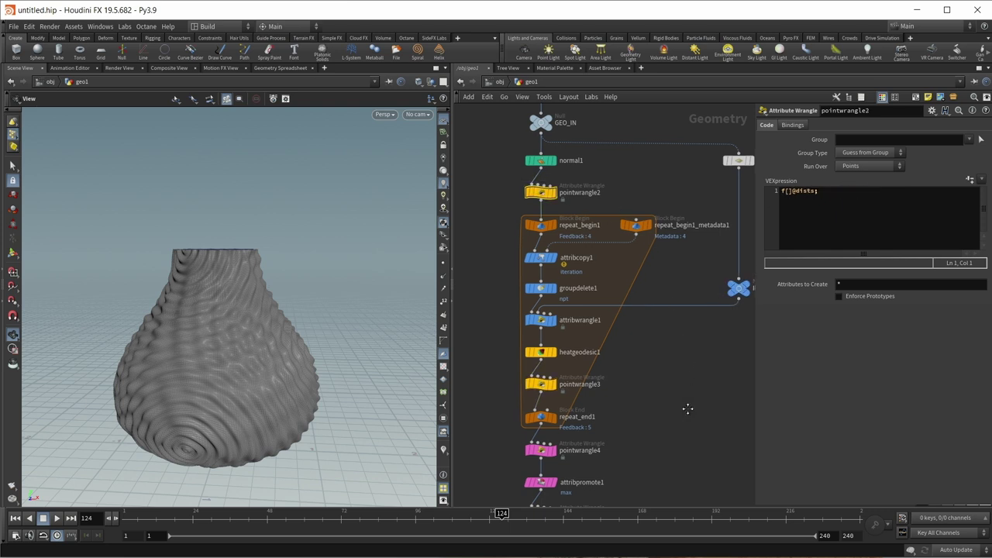
Examine the maximum-distance code in pointwrangle4 and the promotion settings for max in attribpromote1.
middle_drag(689, 408, 710, 305)
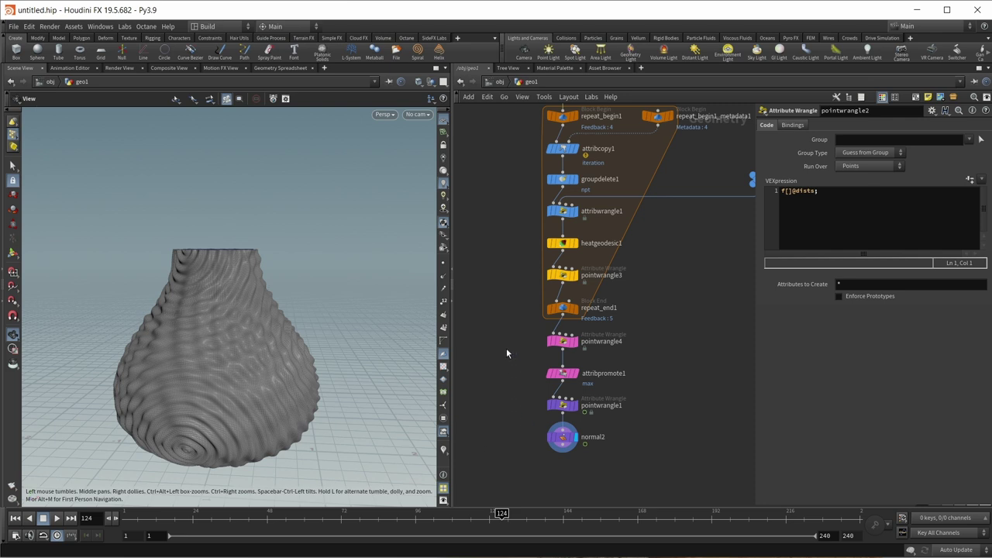
click(565, 340)
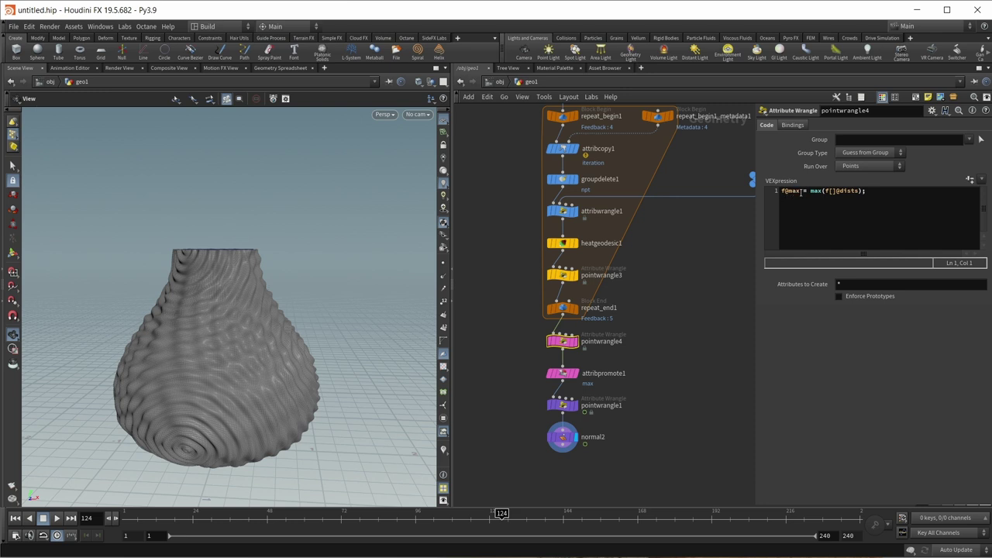
click(548, 354)
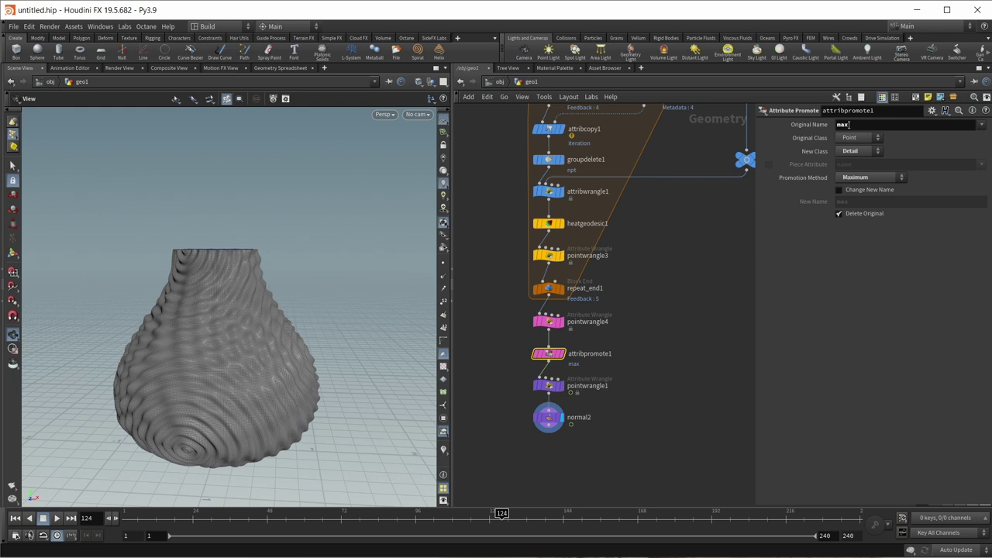
Review pointwrangle1's VEX code from the amp variable and the foreach loop to the arguments of the decay fit function.
click(550, 373)
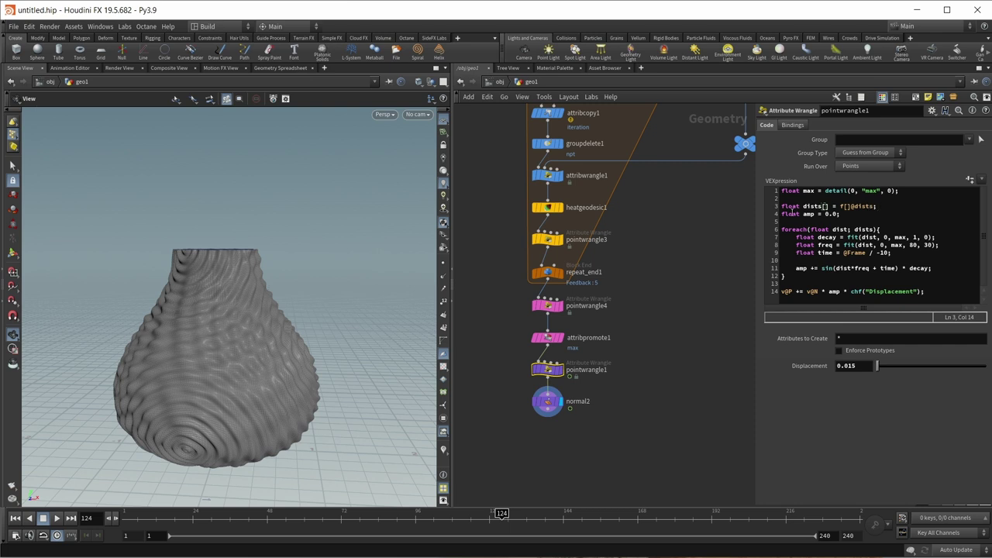
click(844, 214)
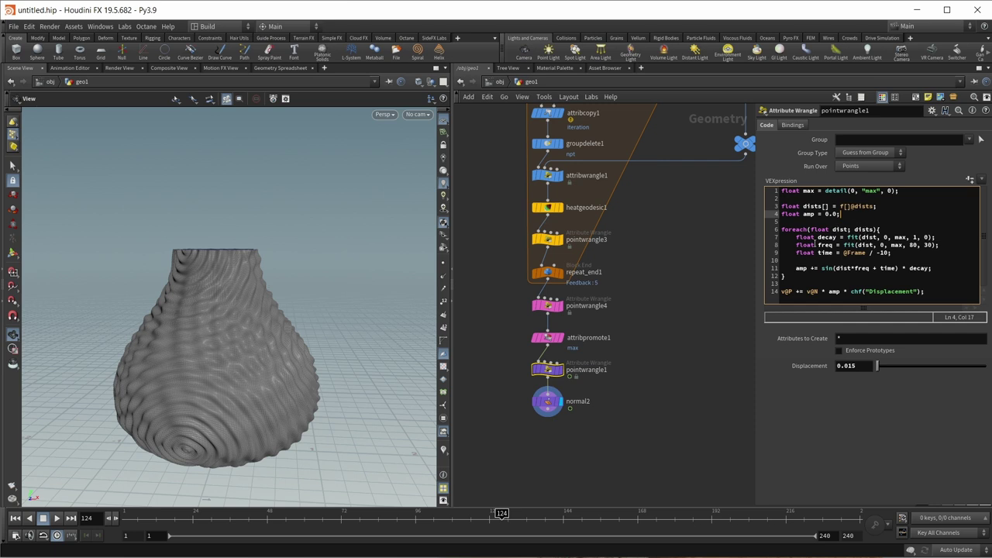
drag(793, 240, 952, 234)
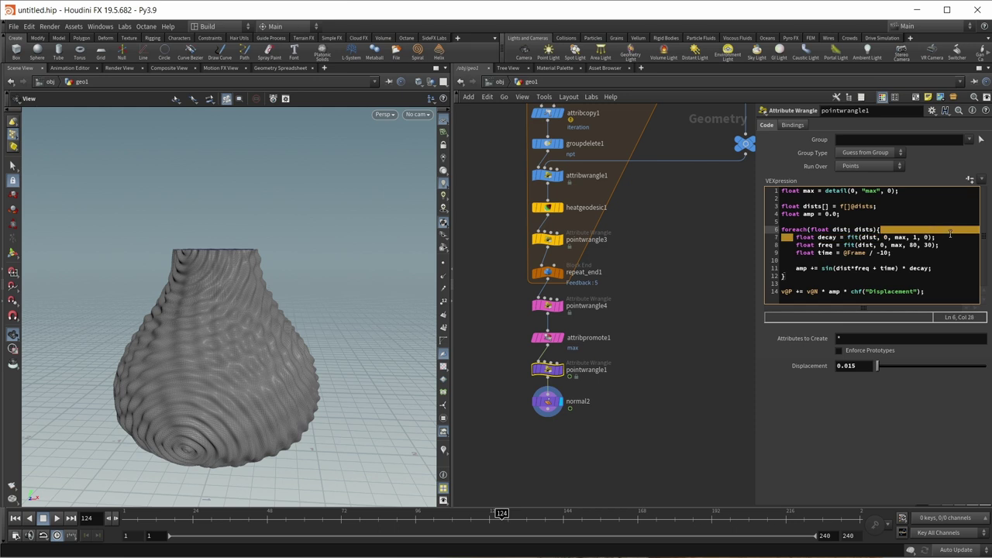
click(946, 238)
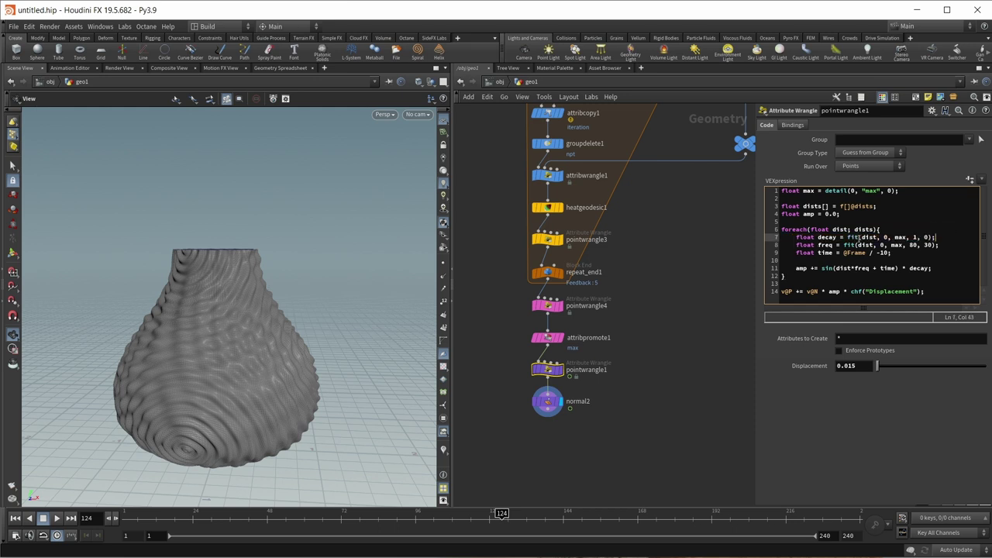
double_click(866, 237)
drag(891, 237, 913, 237)
Review the freq and time lines, the decaying sine sum and the use of amp in pointwrangle1's displacement line.
click(939, 249)
drag(811, 243, 939, 268)
click(910, 256)
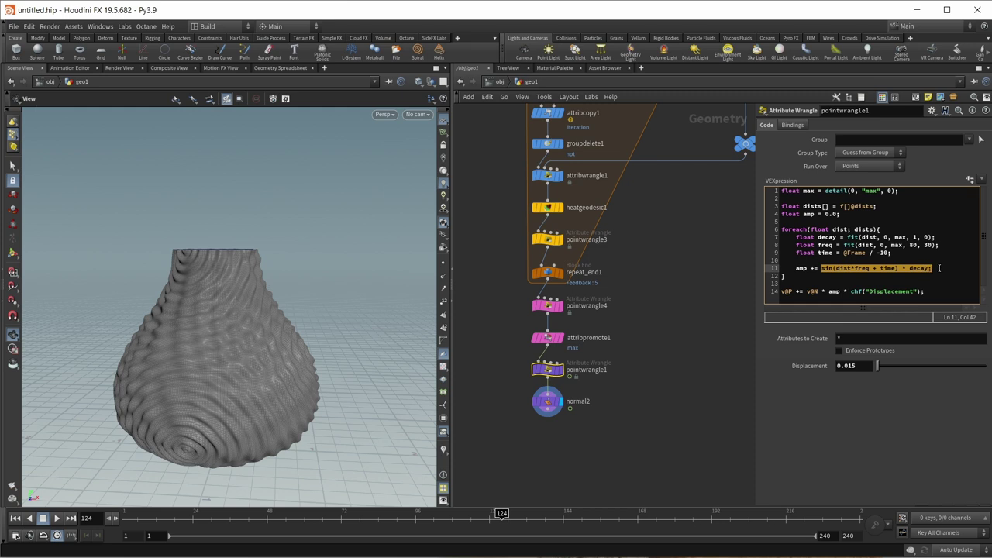
click(829, 275)
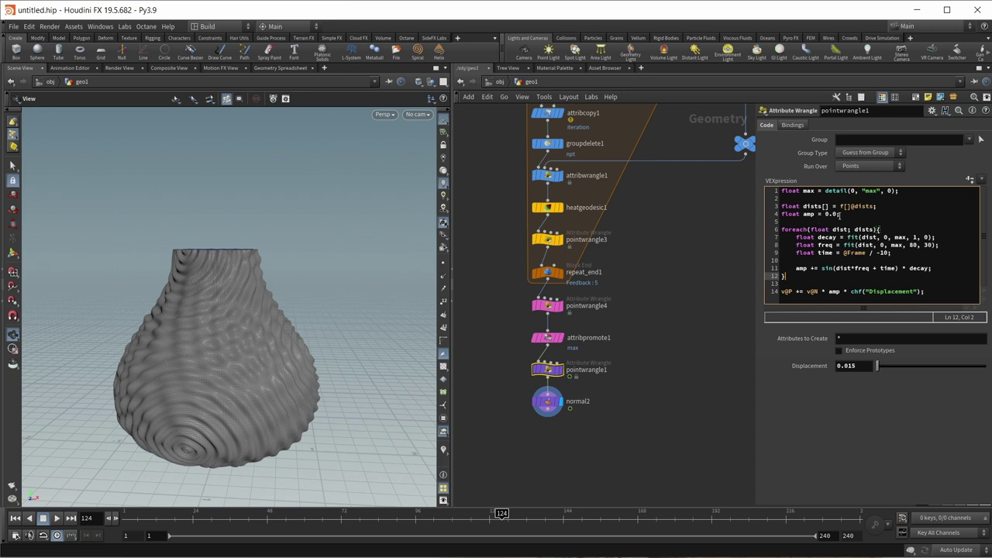
double_click(833, 291)
Frame the whole node network and inspect heatgeodesic1 inside the loop.
key(h)
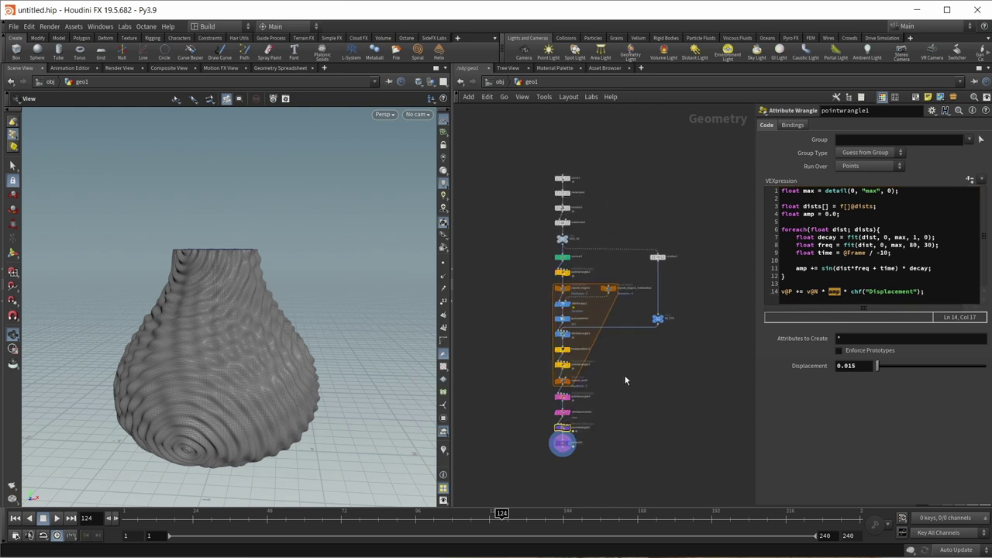
click(562, 350)
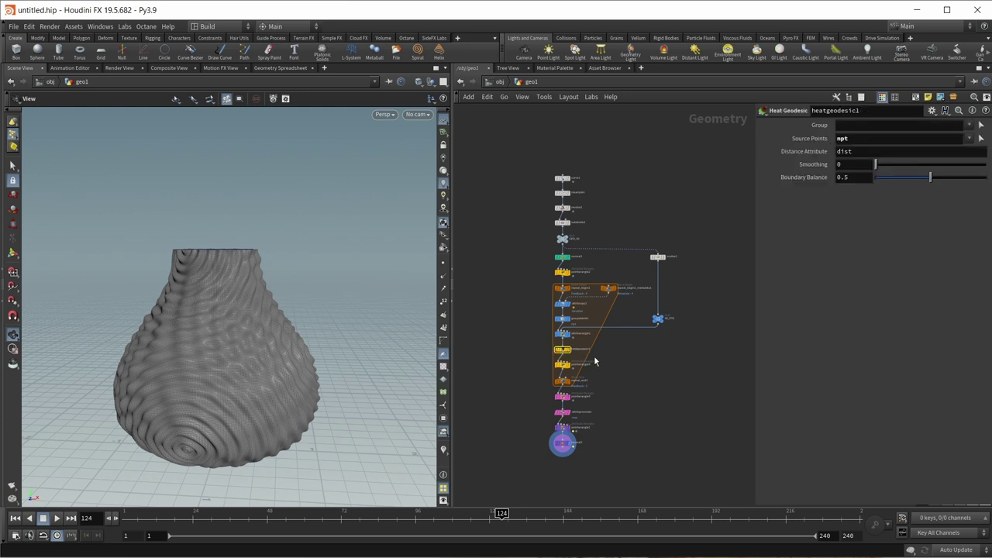